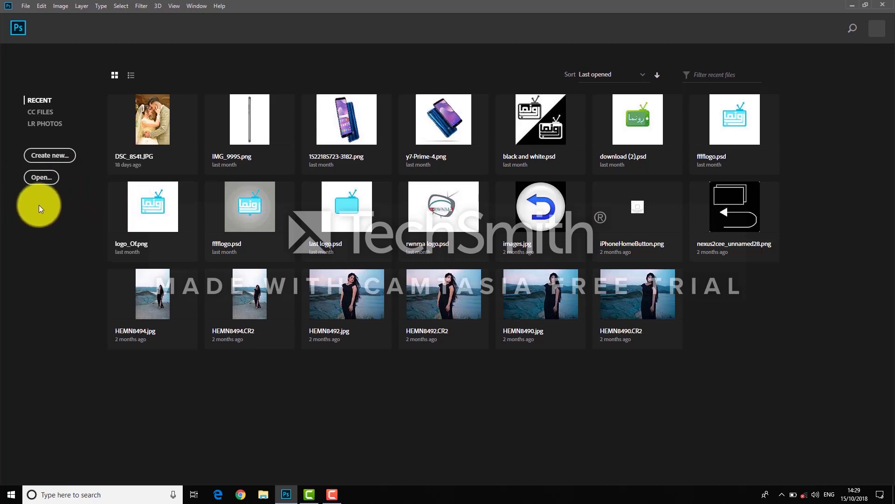
Step: Open DSC_8587.JPG from the wedding photo subfolder on the Desgin (G:) drive and collapse the floating Actions panel
{"action": "left_click", "coordinate": [40, 182]}
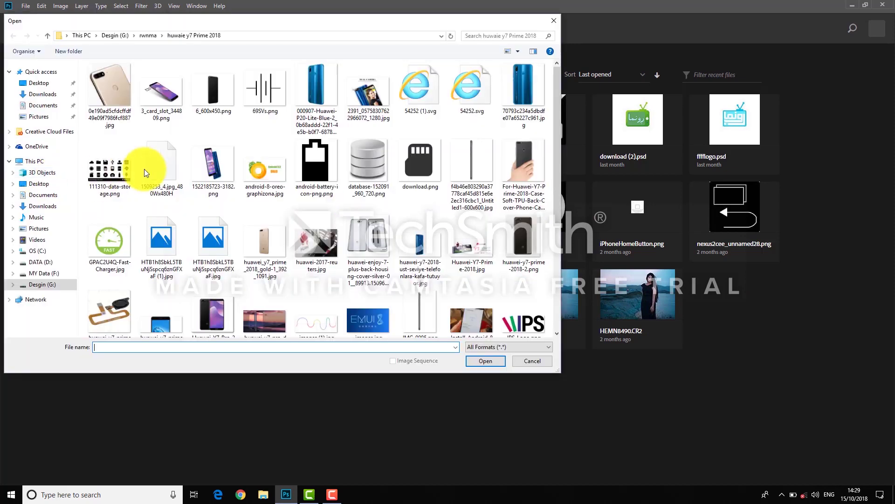
{"action": "left_click", "coordinate": [116, 35]}
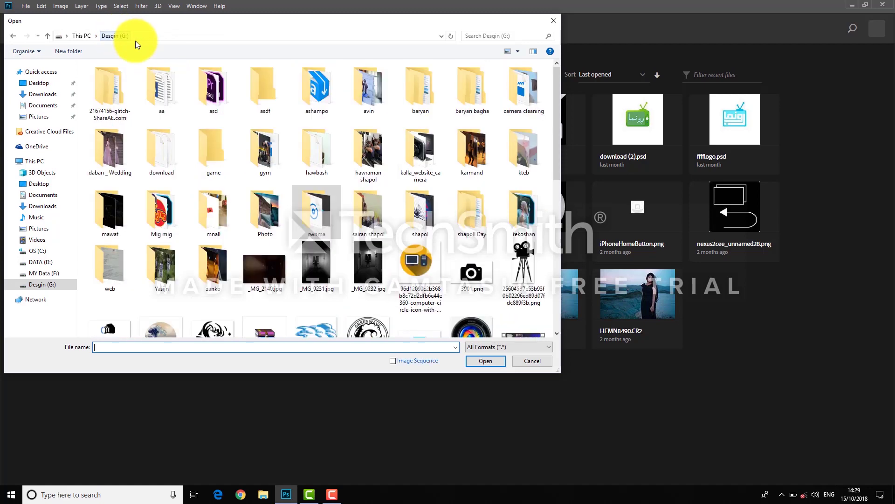
{"action": "double_click", "coordinate": [365, 93]}
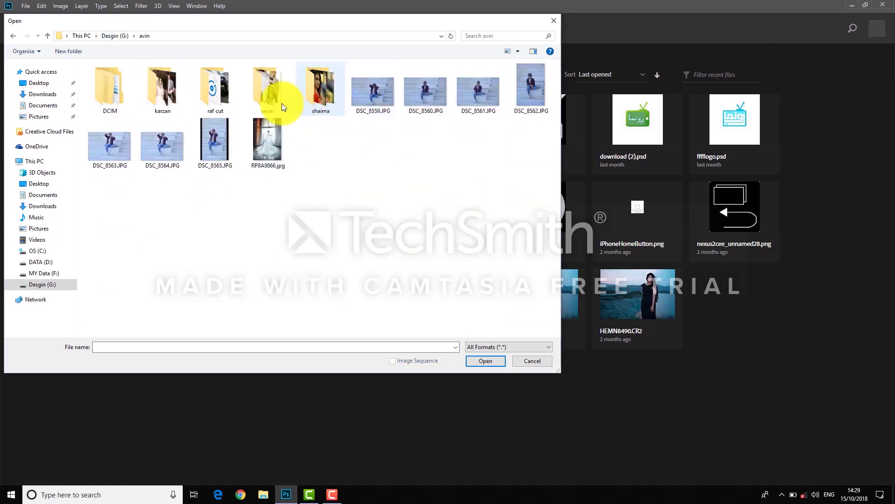
{"action": "double_click", "coordinate": [169, 99]}
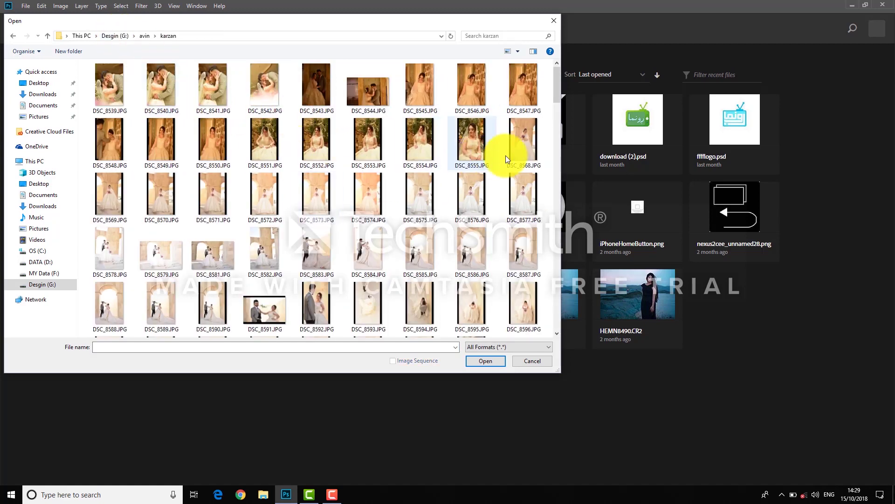
{"action": "double_click", "coordinate": [516, 236]}
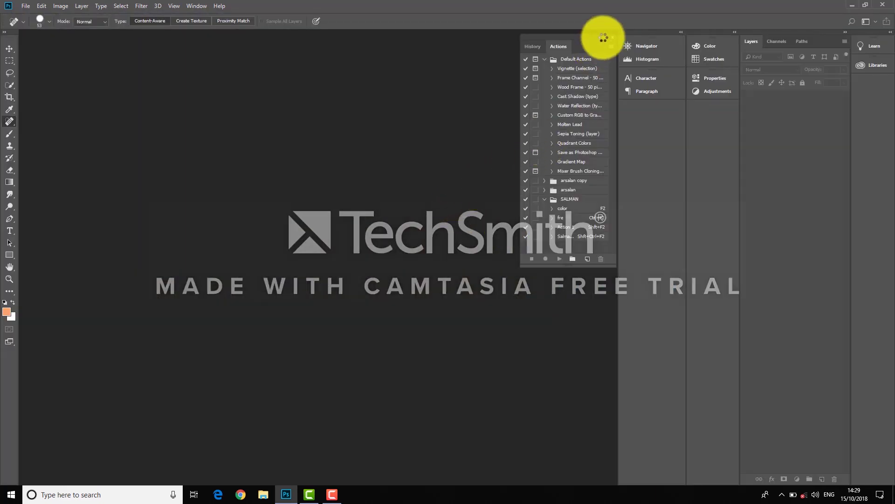
{"action": "left_click", "coordinate": [604, 37]}
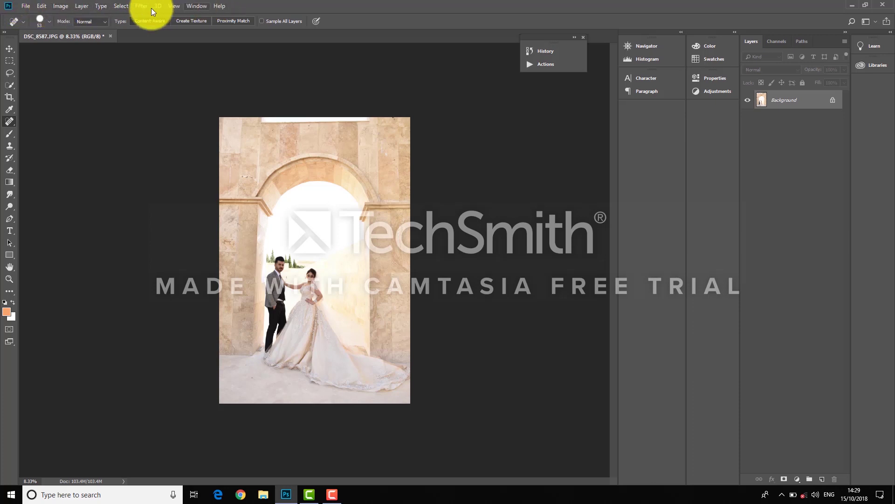
Step: Examine the available file, image, layer and filter commands, including the colour modes and the 3D and blur filters
{"action": "left_click", "coordinate": [31, 5]}
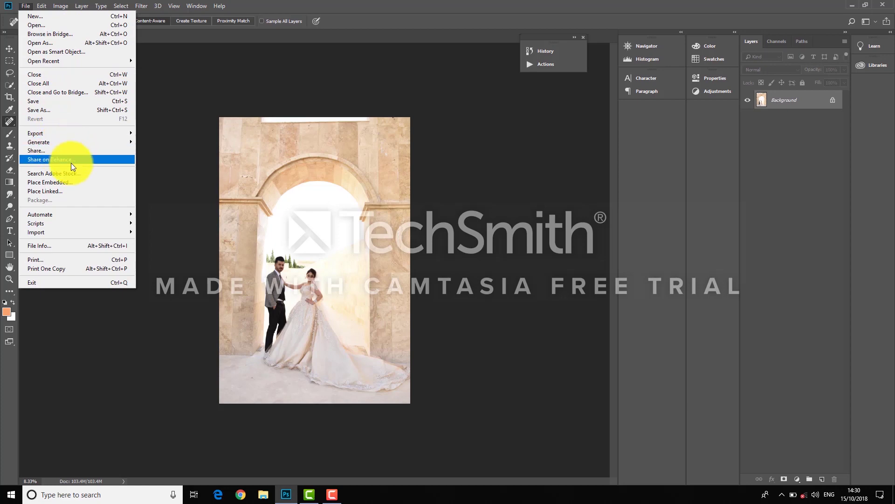
{"action": "key", "text": "Left"}
{"action": "key", "text": "Left"}
{"action": "key", "text": "Left"}
{"action": "key", "text": "Left"}
{"action": "key", "text": "Left"}
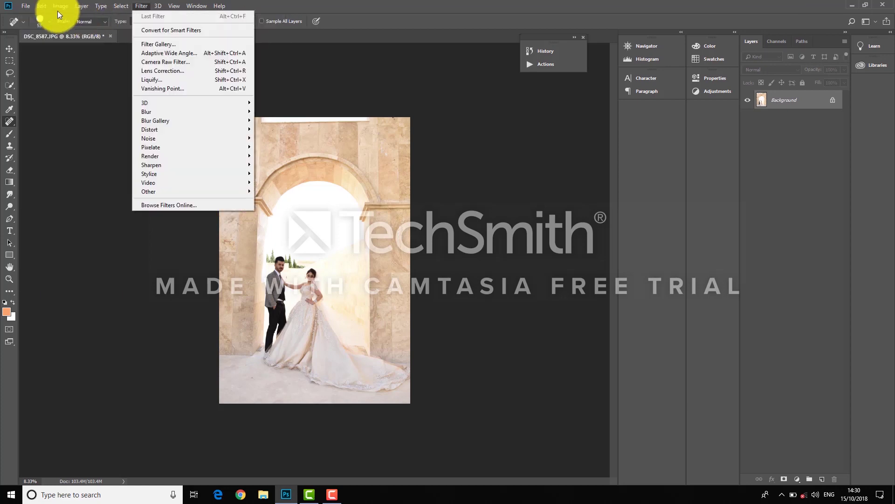
{"action": "mouse_move", "coordinate": [45, 6]}
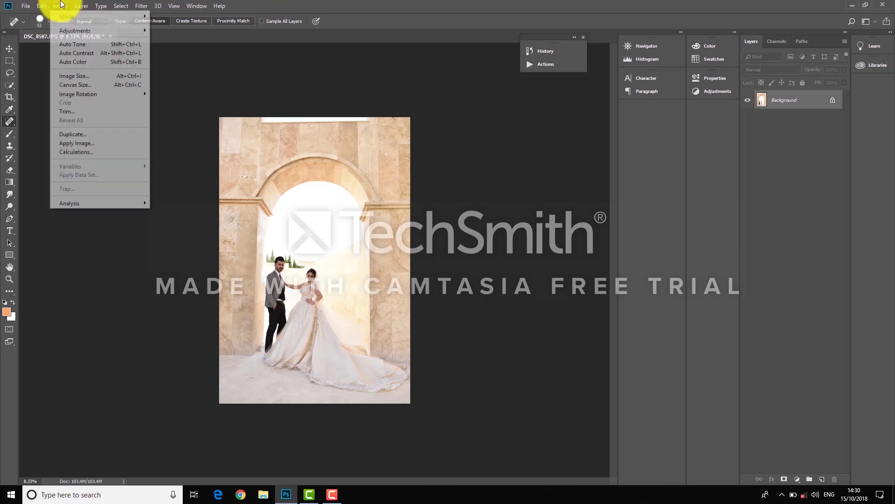
{"action": "mouse_move", "coordinate": [144, 18]}
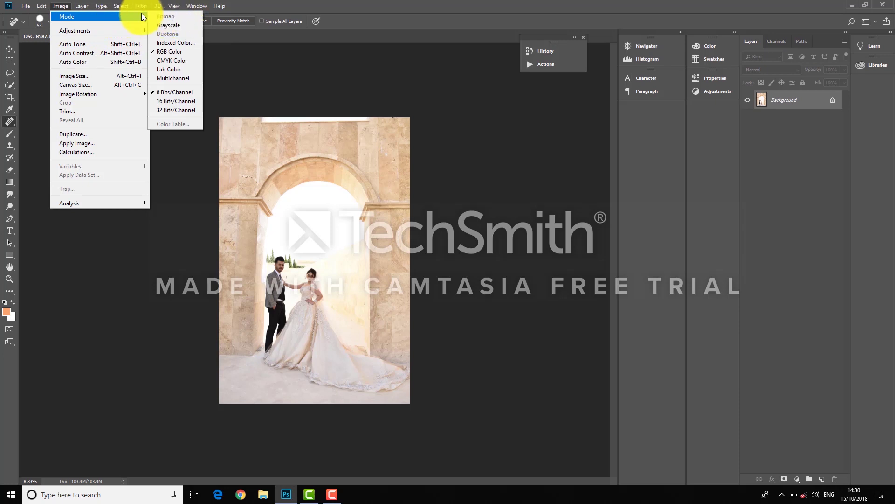
{"action": "left_click", "coordinate": [57, 5]}
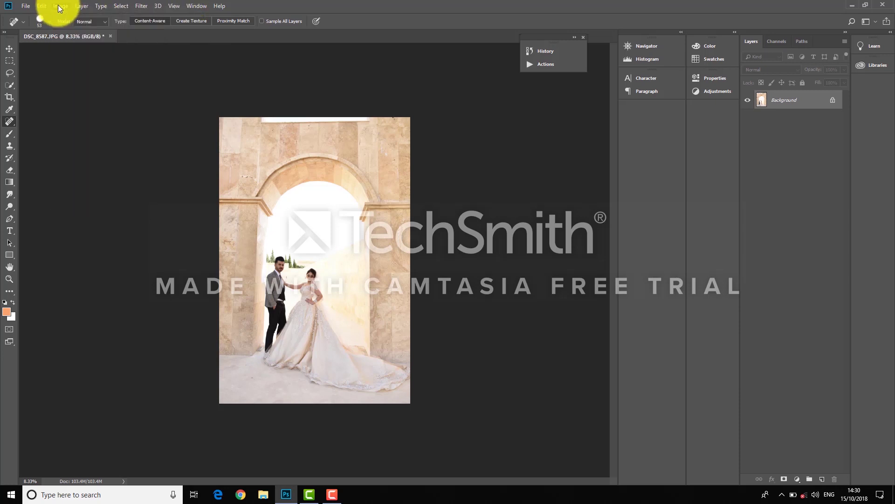
{"action": "left_click", "coordinate": [82, 6]}
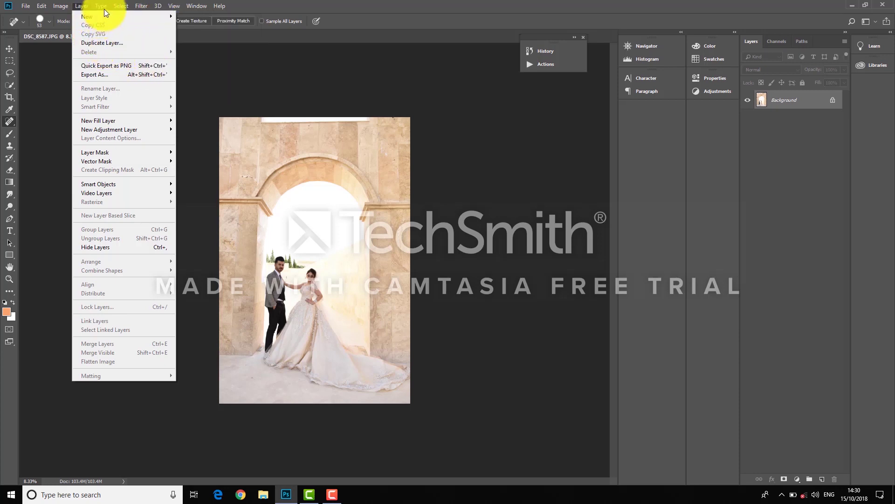
{"action": "mouse_move", "coordinate": [105, 4]}
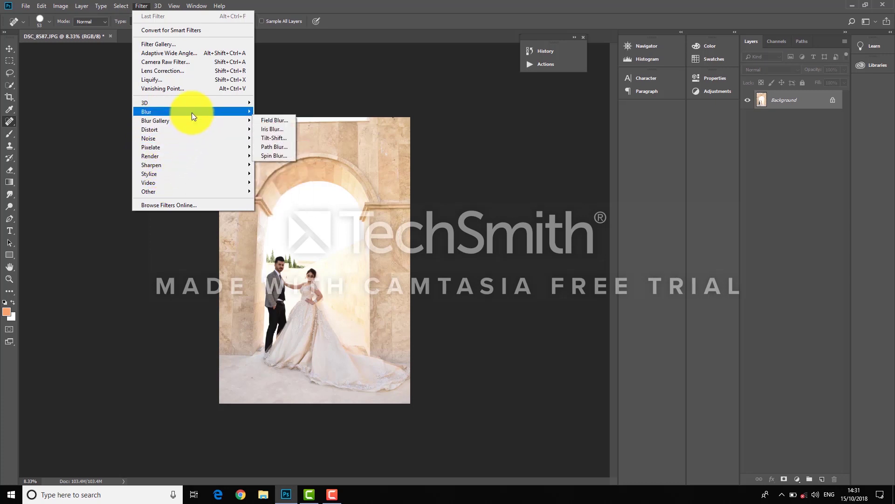
{"action": "mouse_move", "coordinate": [204, 103]}
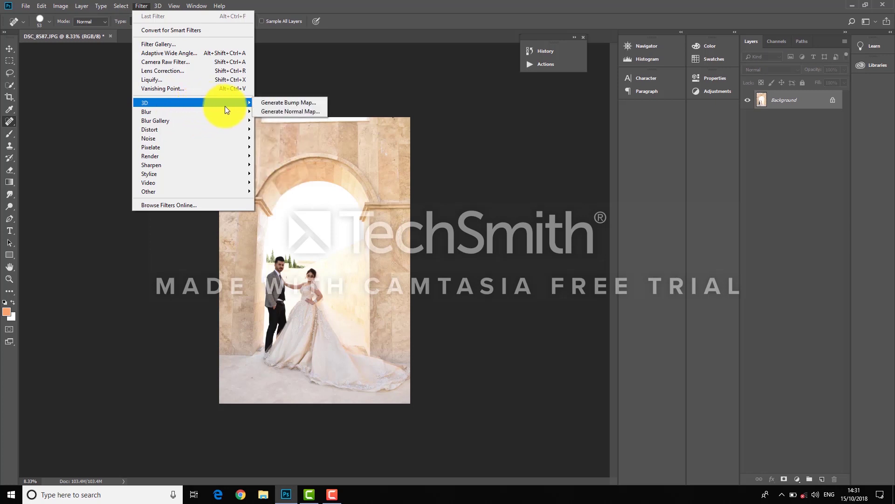
{"action": "left_click", "coordinate": [247, 6]}
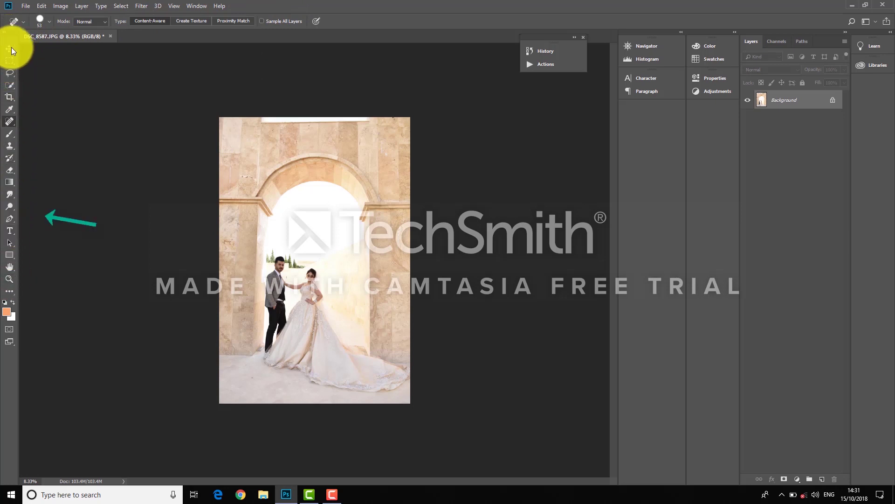
Step: Undock the tool palette and leave it floating beside the photo
{"action": "mouse_move", "coordinate": [11, 34]}
{"action": "left_mouse_down"}
{"action": "mouse_move", "coordinate": [89, 31]}
{"action": "mouse_move", "coordinate": [157, 66]}
{"action": "mouse_move", "coordinate": [7, 34]}
{"action": "left_mouse_up"}
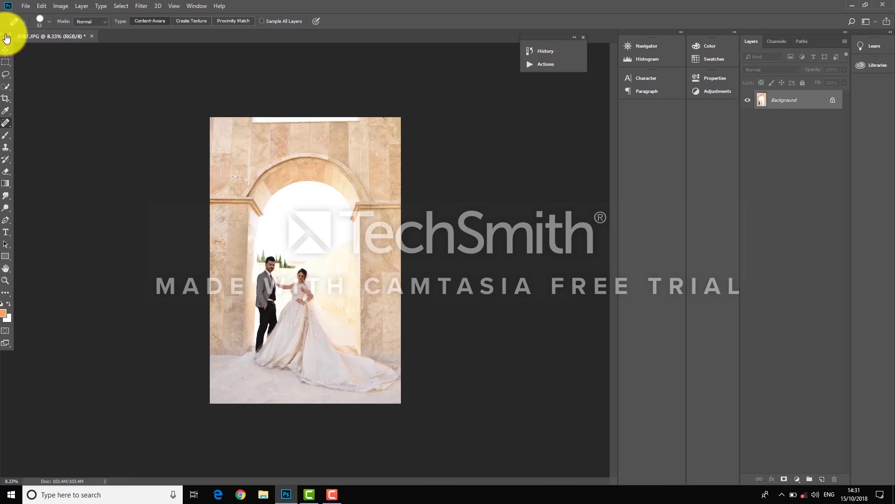
{"action": "left_click_drag", "start_coordinate": [6, 35], "coordinate": [18, 54]}
Step: Try to move the locked background layer with the Move tool, without converting it to a normal layer
{"action": "left_click", "coordinate": [22, 66]}
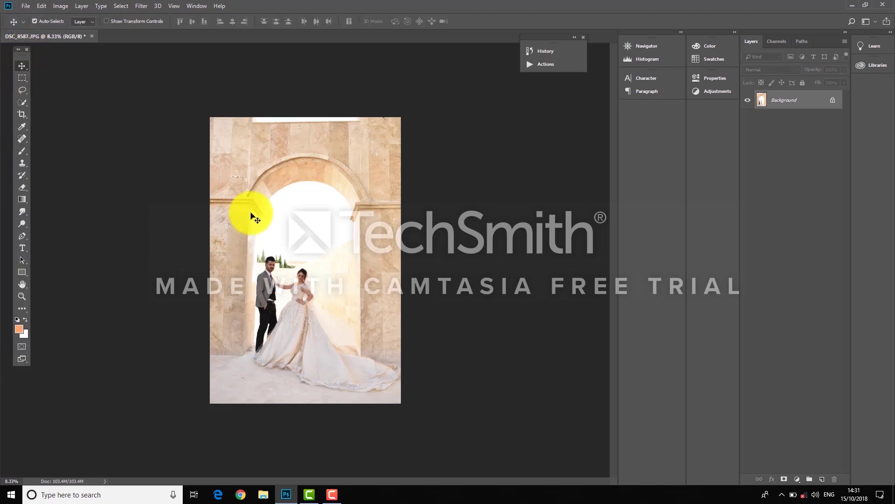
{"action": "left_click_drag", "start_coordinate": [225, 205], "coordinate": [290, 176]}
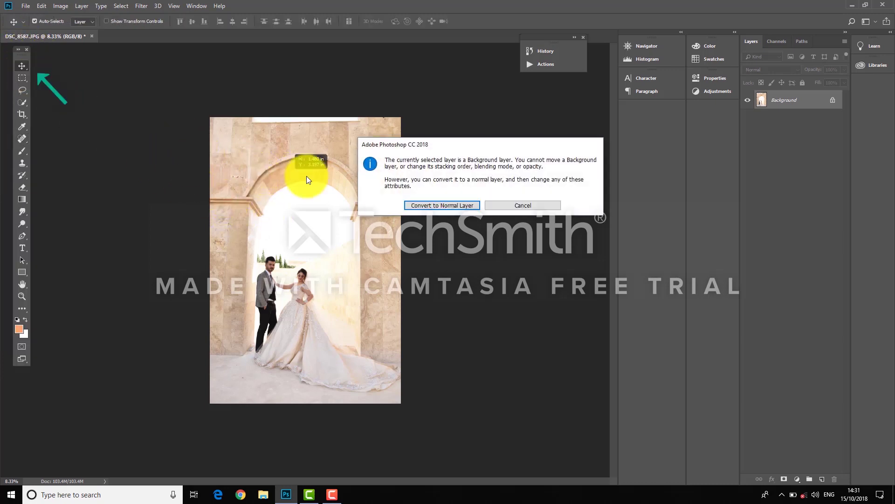
{"action": "left_click", "coordinate": [528, 209]}
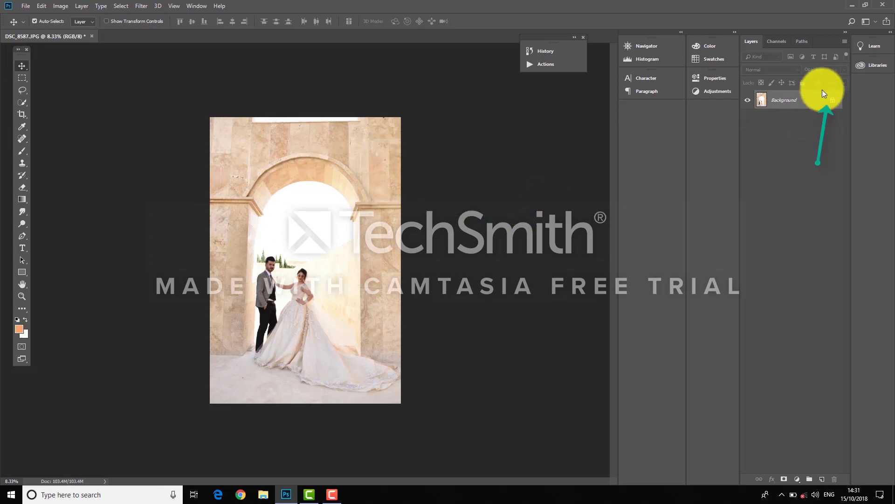
Step: Unlock the background layer and move the photo slightly, undoing both changes to restore the locked background
{"action": "left_click", "coordinate": [833, 100]}
{"action": "double_click", "coordinate": [788, 111]}
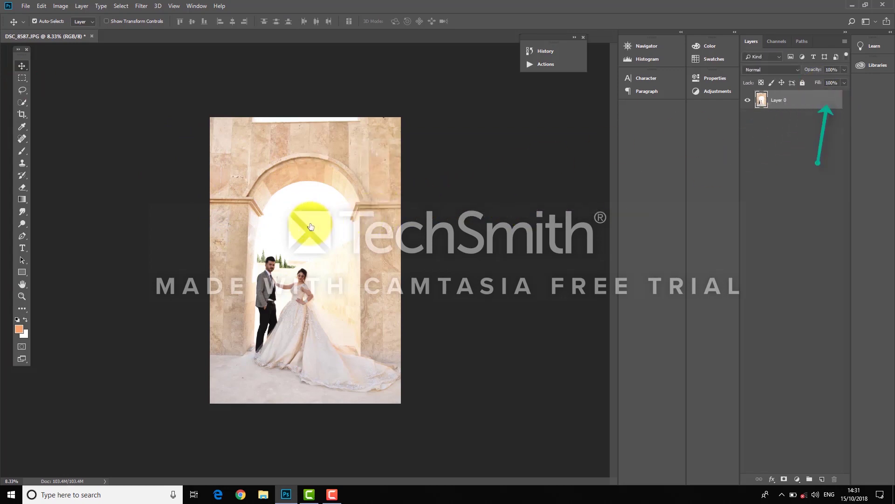
{"action": "key", "text": "Escape"}
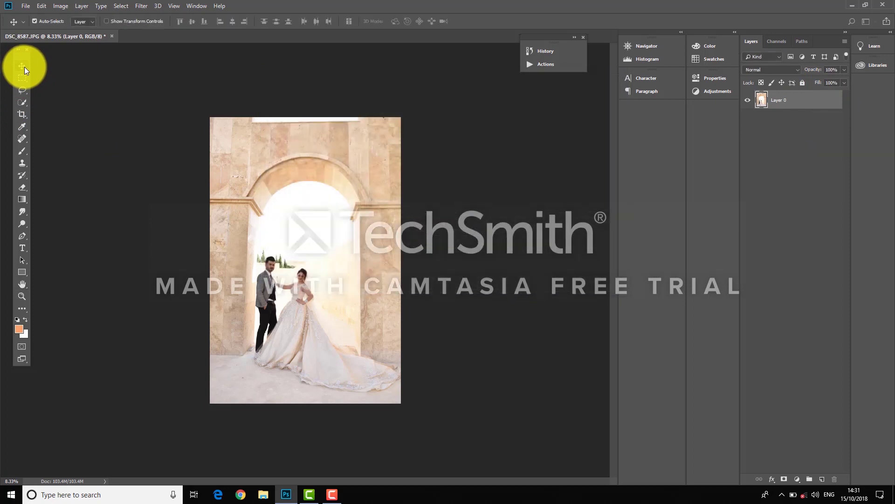
{"action": "mouse_move", "coordinate": [248, 201]}
{"action": "left_mouse_down"}
{"action": "mouse_move", "coordinate": [205, 217]}
{"action": "mouse_move", "coordinate": [264, 202]}
{"action": "mouse_move", "coordinate": [250, 194]}
{"action": "left_mouse_up"}
{"action": "key", "text": "ctrl+alt+z"}
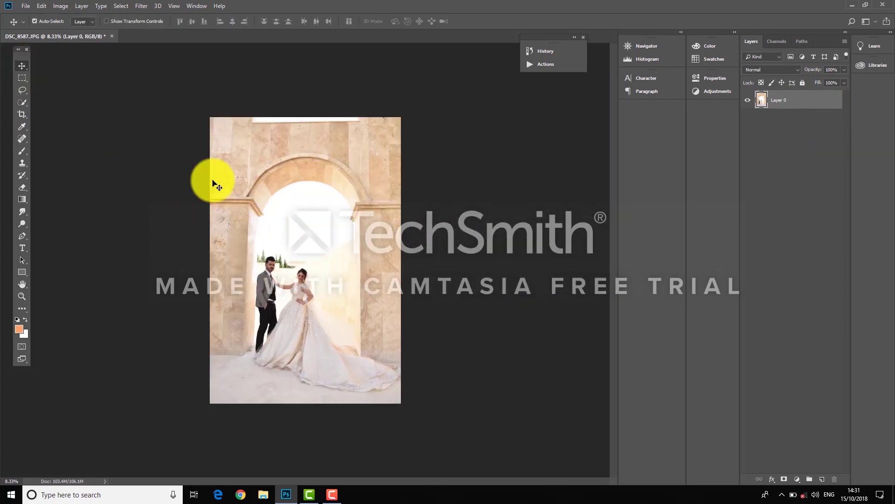
{"action": "key", "text": "ctrl+alt+z"}
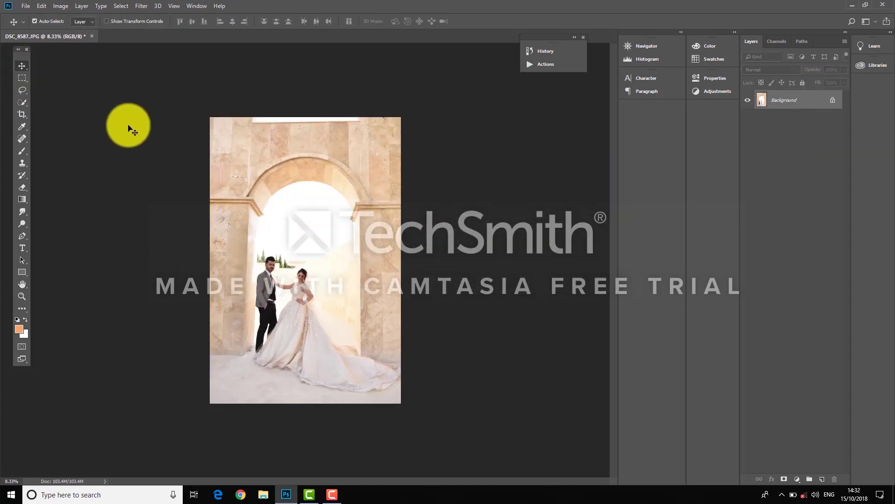
Step: Select the photo's upper part with the Rectangular Marquee and replace the selection with a full-width band across the middle
{"action": "left_click", "coordinate": [23, 78]}
{"action": "left_click_drag", "start_coordinate": [415, 109], "coordinate": [28, 80]}
{"action": "right_click", "coordinate": [28, 80]}
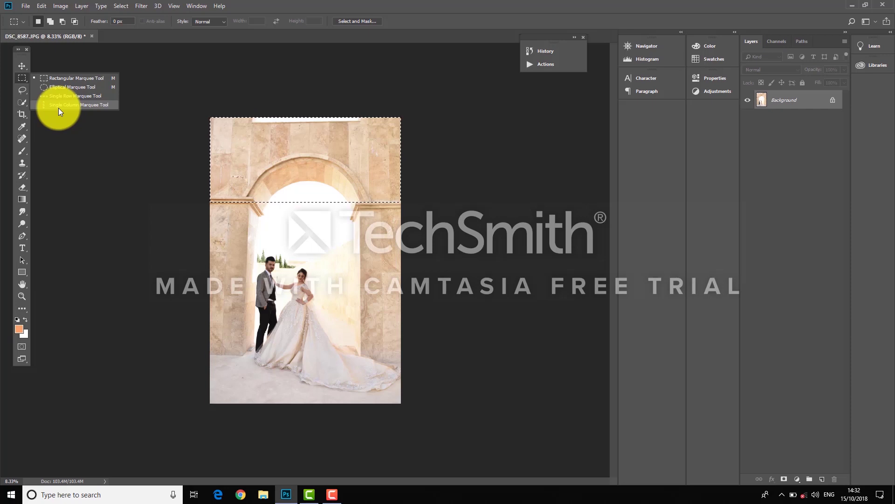
{"action": "mouse_move", "coordinate": [411, 219]}
{"action": "left_mouse_down"}
{"action": "mouse_move", "coordinate": [440, 212]}
{"action": "mouse_move", "coordinate": [212, 295]}
{"action": "mouse_move", "coordinate": [187, 288]}
{"action": "left_mouse_up"}
{"action": "key", "text": "shift+F5"}
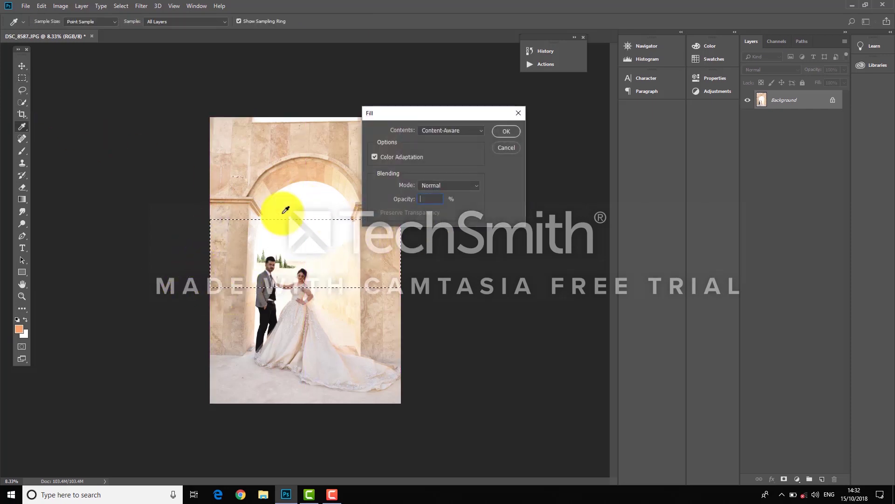
{"action": "key", "text": "Escape"}
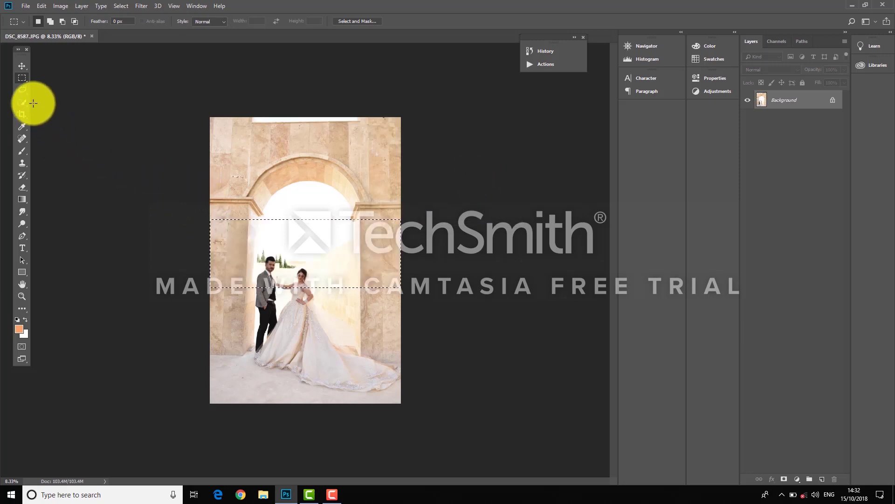
Step: Draw a freehand Lasso selection on the wall above the arch and undo it
{"action": "left_click", "coordinate": [24, 89]}
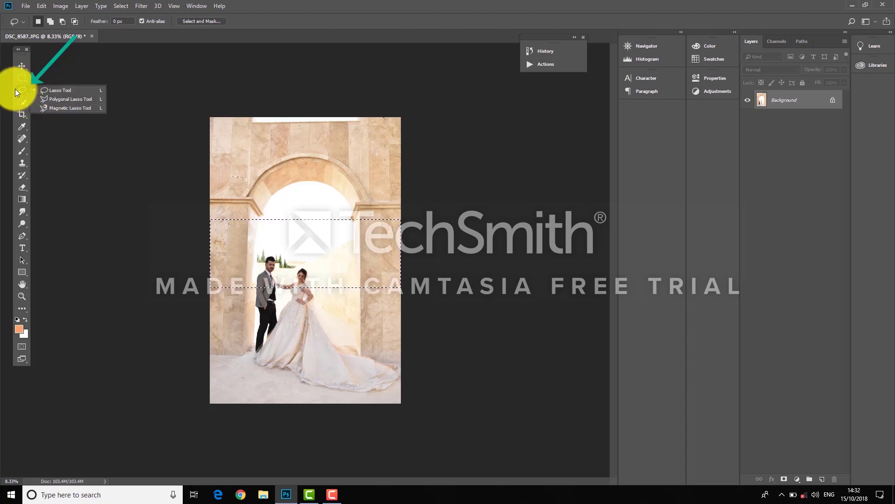
{"action": "left_click", "coordinate": [48, 98]}
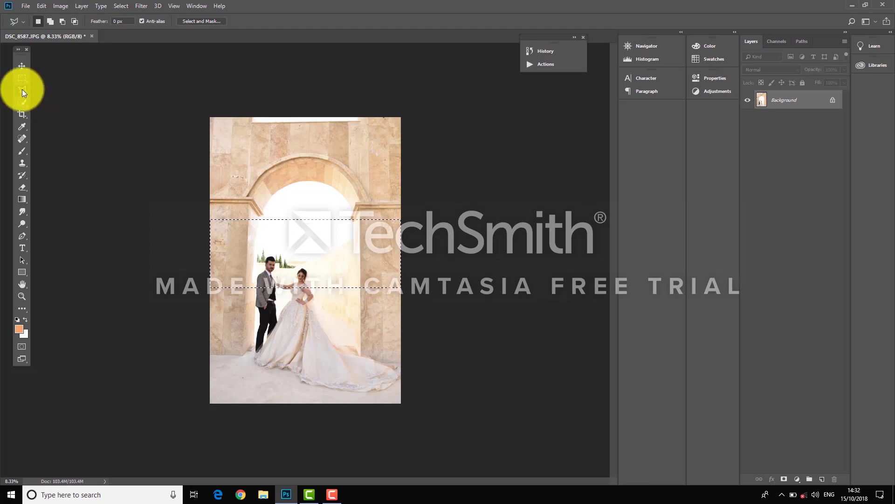
{"action": "right_click", "coordinate": [21, 89]}
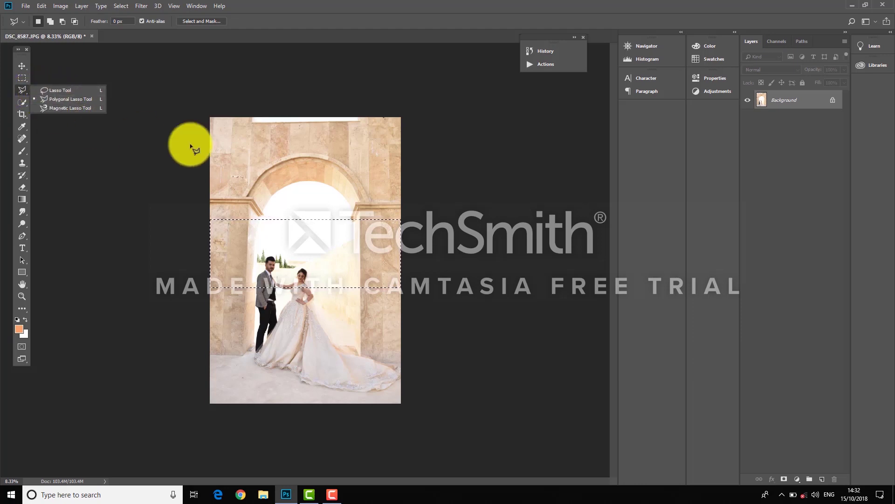
{"action": "left_click", "coordinate": [76, 90]}
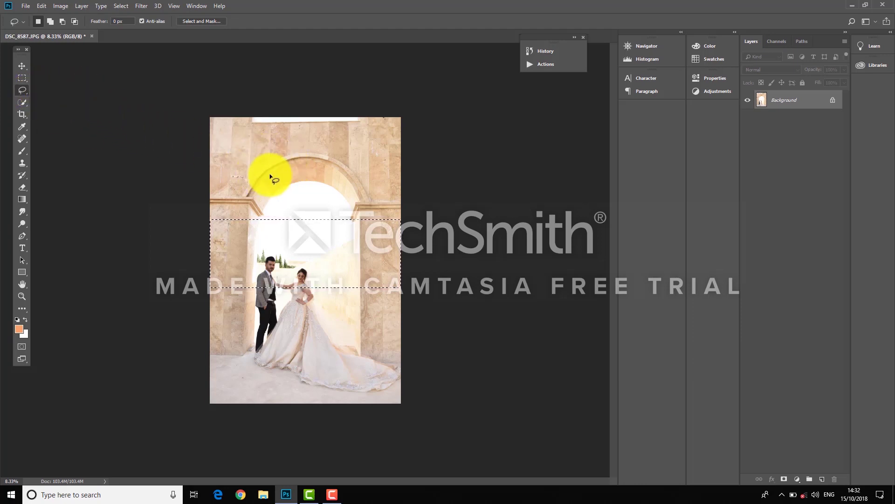
{"action": "mouse_move", "coordinate": [280, 148]}
{"action": "left_mouse_down"}
{"action": "mouse_move", "coordinate": [259, 161]}
{"action": "mouse_move", "coordinate": [285, 171]}
{"action": "mouse_move", "coordinate": [272, 149]}
{"action": "mouse_move", "coordinate": [274, 170]}
{"action": "mouse_move", "coordinate": [279, 150]}
{"action": "mouse_move", "coordinate": [281, 168]}
{"action": "mouse_move", "coordinate": [289, 154]}
{"action": "mouse_move", "coordinate": [343, 146]}
{"action": "mouse_move", "coordinate": [336, 133]}
{"action": "mouse_move", "coordinate": [342, 157]}
{"action": "mouse_move", "coordinate": [316, 141]}
{"action": "mouse_move", "coordinate": [278, 138]}
{"action": "mouse_move", "coordinate": [322, 148]}
{"action": "mouse_move", "coordinate": [292, 137]}
{"action": "left_mouse_up"}
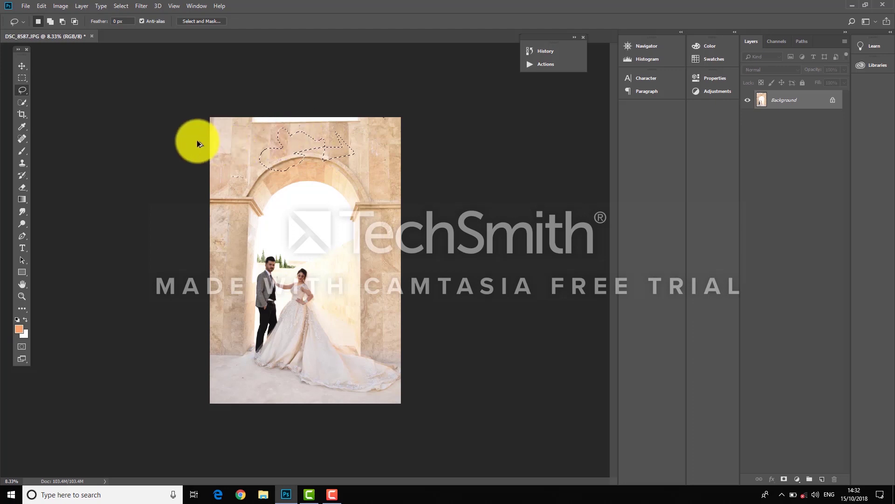
{"action": "key", "text": "ctrl+z"}
Step: Outline a five-sided selection over the wall and the crown of the arch with the Polygonal Lasso
{"action": "right_click", "coordinate": [18, 90]}
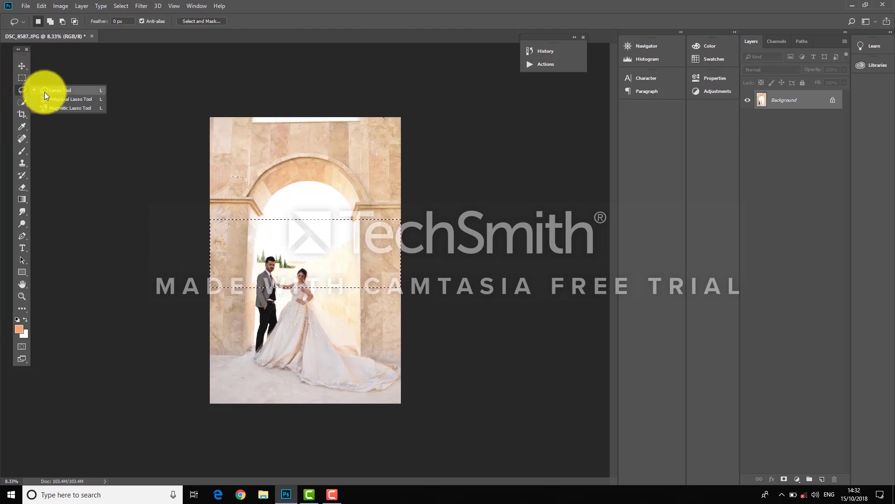
{"action": "left_click", "coordinate": [55, 99]}
{"action": "left_click", "coordinate": [256, 145]}
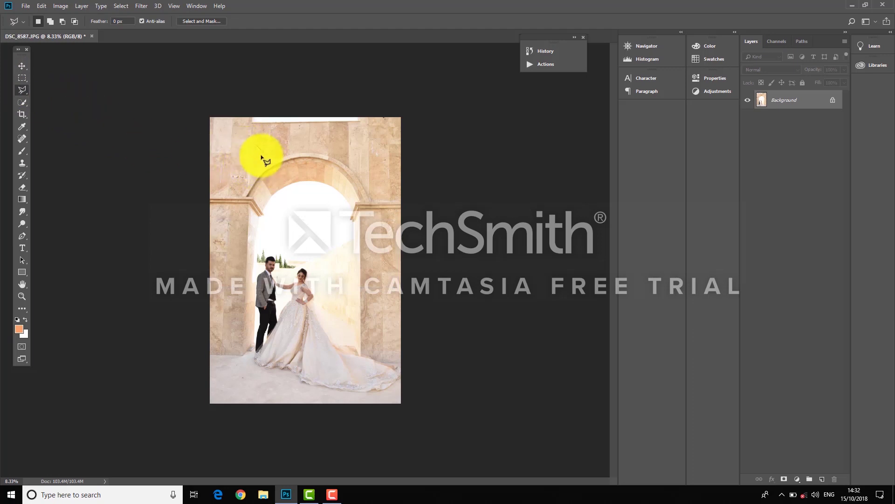
{"action": "left_click", "coordinate": [342, 139]}
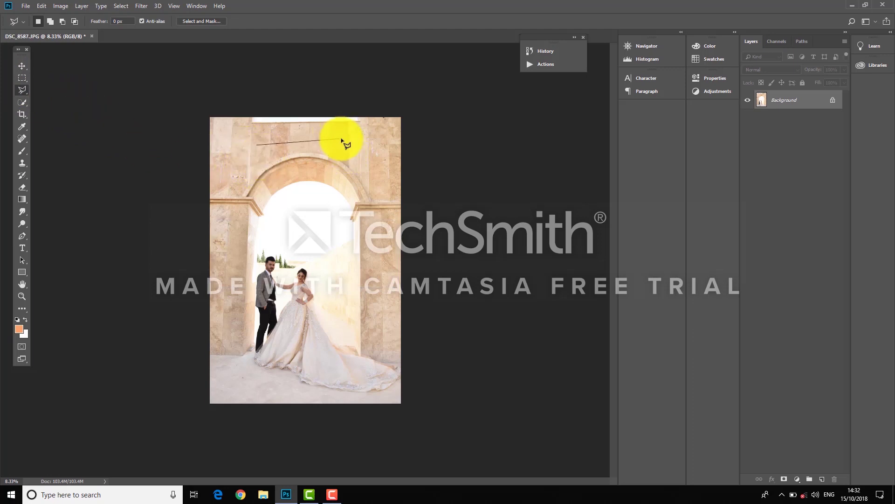
{"action": "left_click", "coordinate": [354, 170]}
{"action": "left_click", "coordinate": [301, 199]}
{"action": "left_click", "coordinate": [247, 160]}
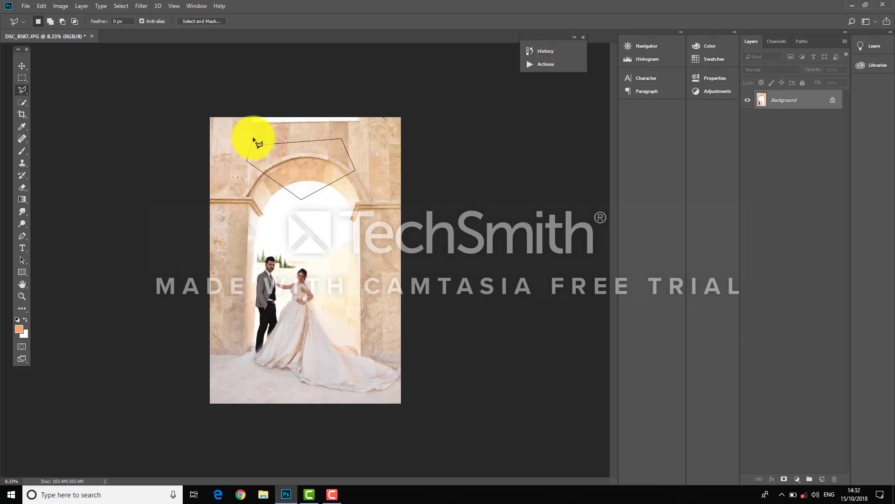
{"action": "left_click", "coordinate": [263, 142]}
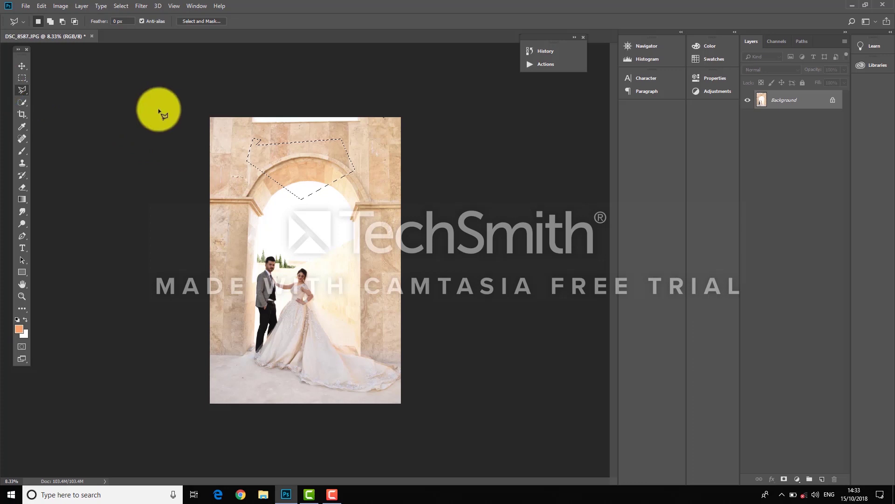
Step: Trace a Magnetic Lasso selection around the arch opening and the couple, replacing the polygonal selection
{"action": "right_click", "coordinate": [24, 90]}
{"action": "left_click", "coordinate": [70, 108]}
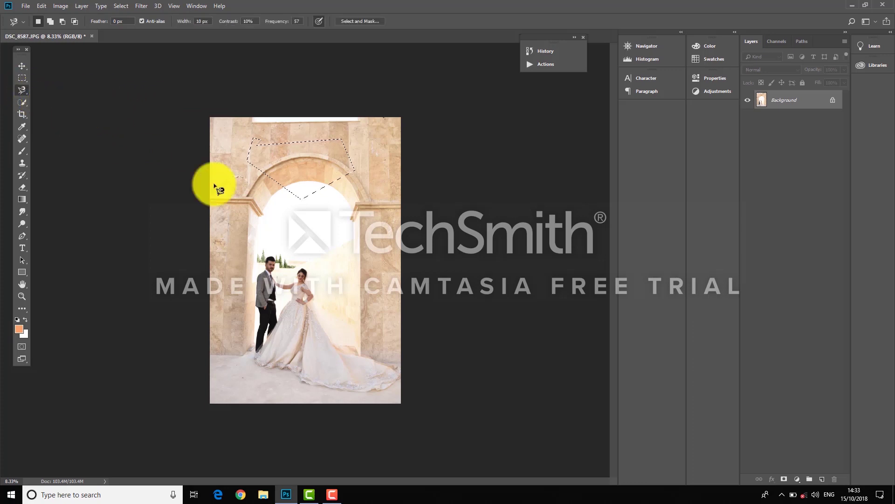
{"action": "left_click", "coordinate": [266, 208]}
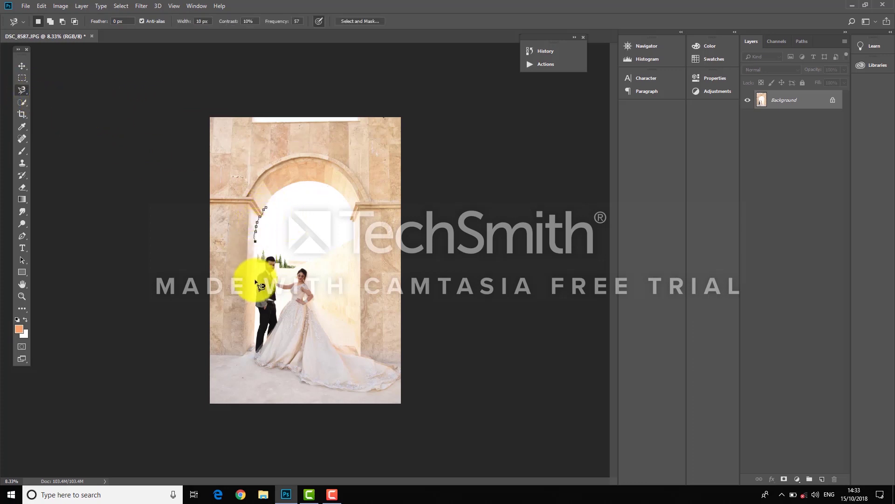
{"action": "mouse_move", "coordinate": [275, 344]}
{"action": "left_mouse_down"}
{"action": "mouse_move", "coordinate": [350, 334]}
{"action": "mouse_move", "coordinate": [357, 268]}
{"action": "mouse_move", "coordinate": [350, 230]}
{"action": "left_mouse_up"}
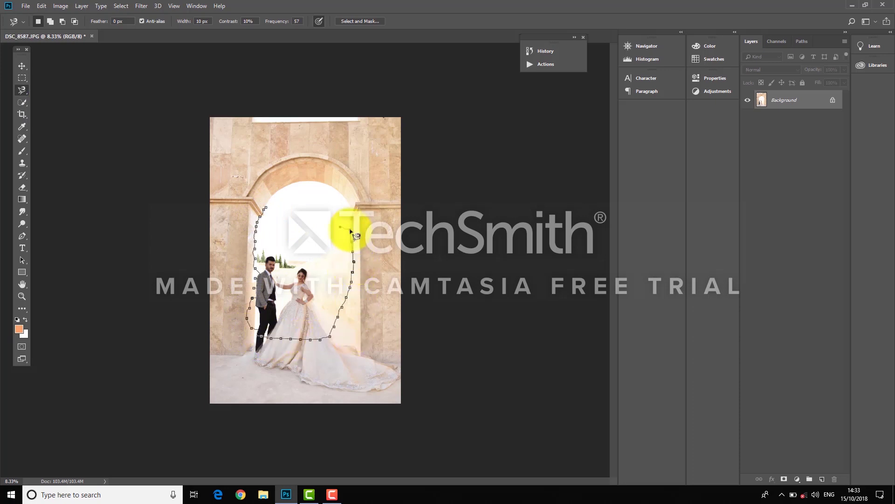
{"action": "double_click", "coordinate": [289, 219]}
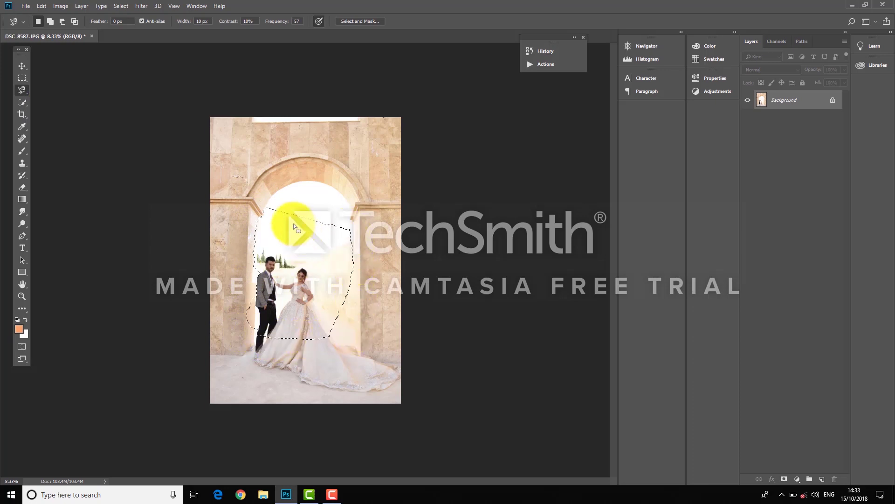
Step: Undo the Magnetic Lasso selection and deselect the restored polygonal selection
{"action": "right_click", "coordinate": [24, 91]}
{"action": "left_click", "coordinate": [59, 97]}
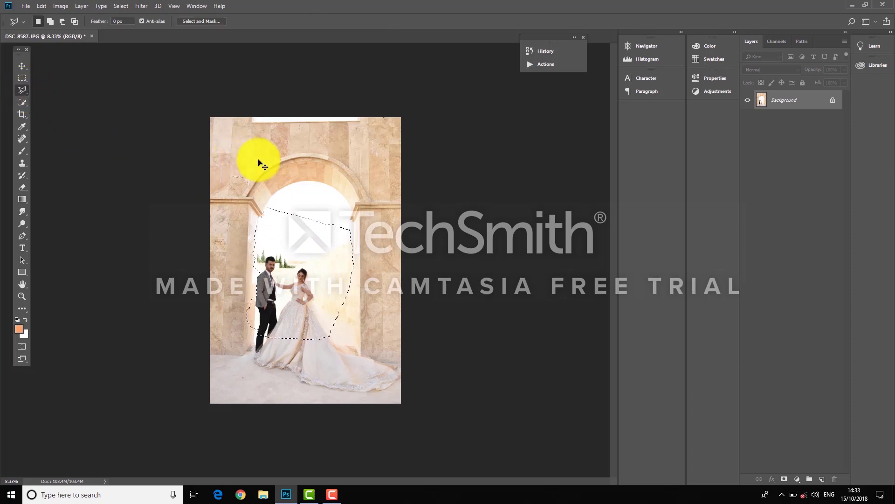
{"action": "key", "text": "ctrl+z"}
{"action": "left_click", "coordinate": [26, 78]}
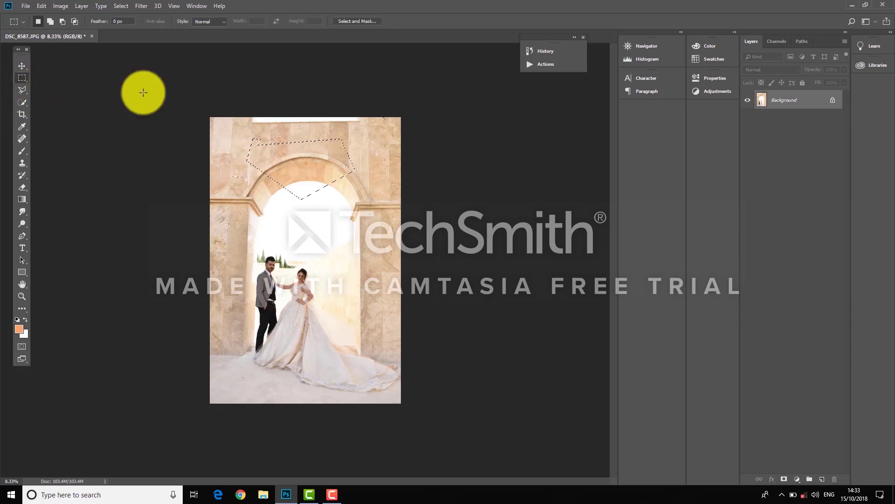
{"action": "left_click", "coordinate": [288, 125]}
Step: Paint over the arch and side columns with the Quick Selection tool, and clear the selection
{"action": "left_click", "coordinate": [23, 103]}
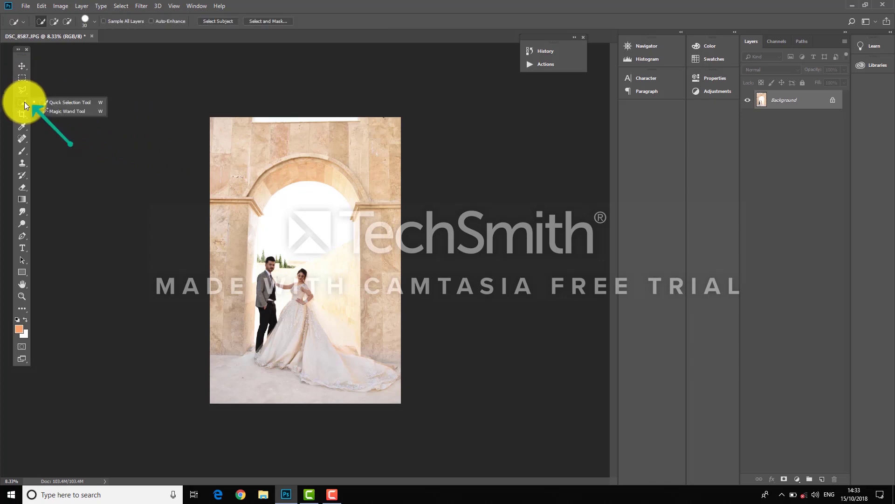
{"action": "left_click", "coordinate": [54, 102]}
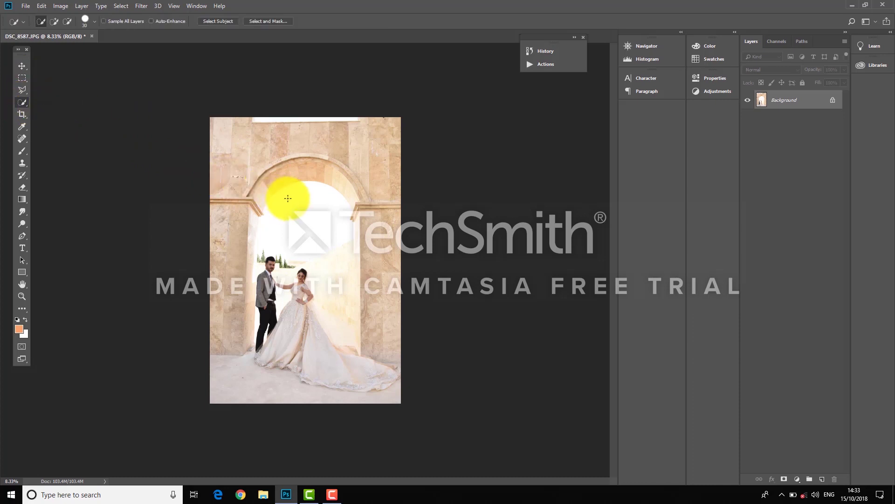
{"action": "mouse_move", "coordinate": [279, 182]}
{"action": "left_mouse_down"}
{"action": "mouse_move", "coordinate": [246, 236]}
{"action": "mouse_move", "coordinate": [242, 294]}
{"action": "mouse_move", "coordinate": [277, 176]}
{"action": "mouse_move", "coordinate": [320, 173]}
{"action": "mouse_move", "coordinate": [345, 187]}
{"action": "mouse_move", "coordinate": [369, 228]}
{"action": "mouse_move", "coordinate": [361, 270]}
{"action": "mouse_move", "coordinate": [356, 263]}
{"action": "mouse_move", "coordinate": [399, 219]}
{"action": "mouse_move", "coordinate": [396, 210]}
{"action": "mouse_move", "coordinate": [313, 200]}
{"action": "left_mouse_up"}
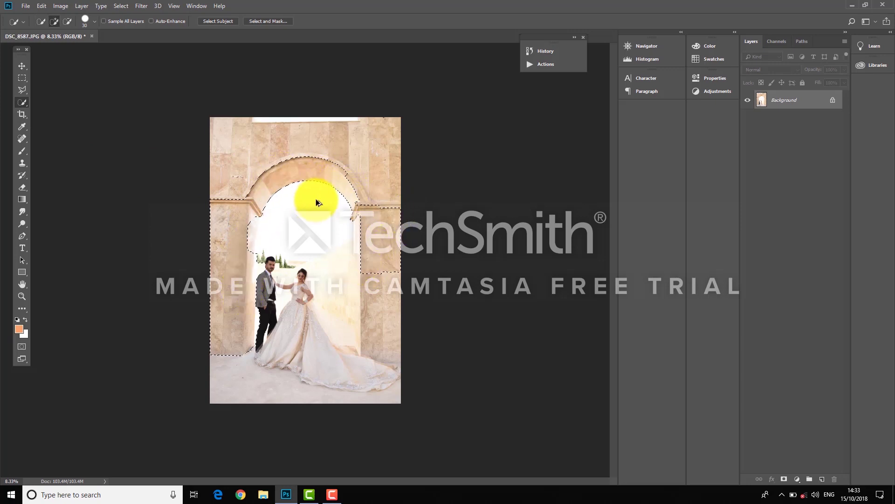
{"action": "key", "text": "ctrl+d"}
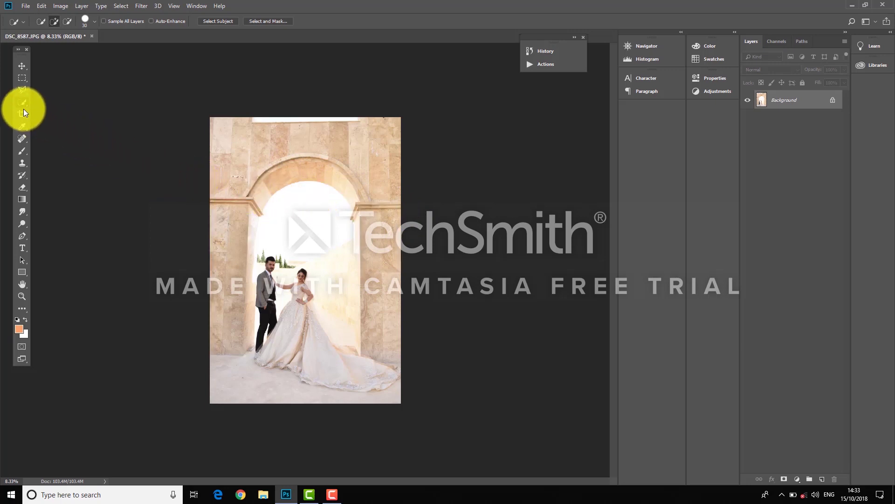
Step: Select similar-coloured areas of the stone wall and arch with the Magic Wand at tolerance 32, and deselect them
{"action": "left_click", "coordinate": [57, 111]}
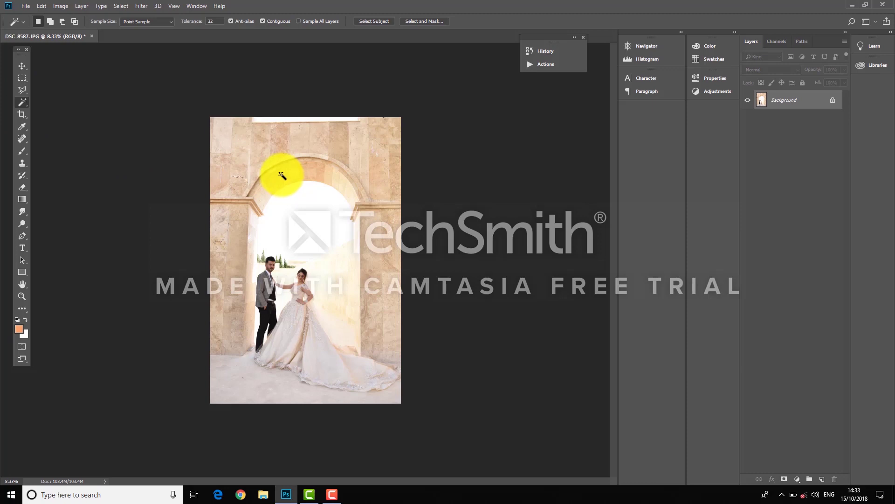
{"action": "left_click", "coordinate": [236, 181]}
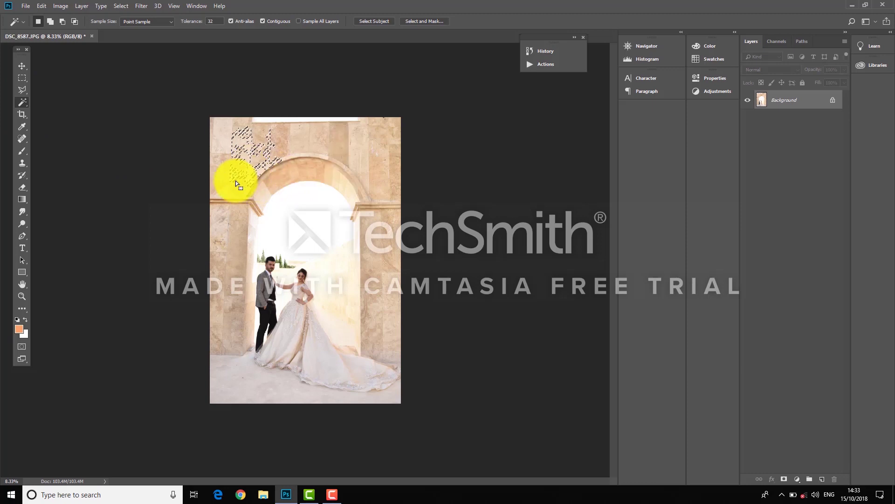
{"action": "left_click", "coordinate": [304, 178]}
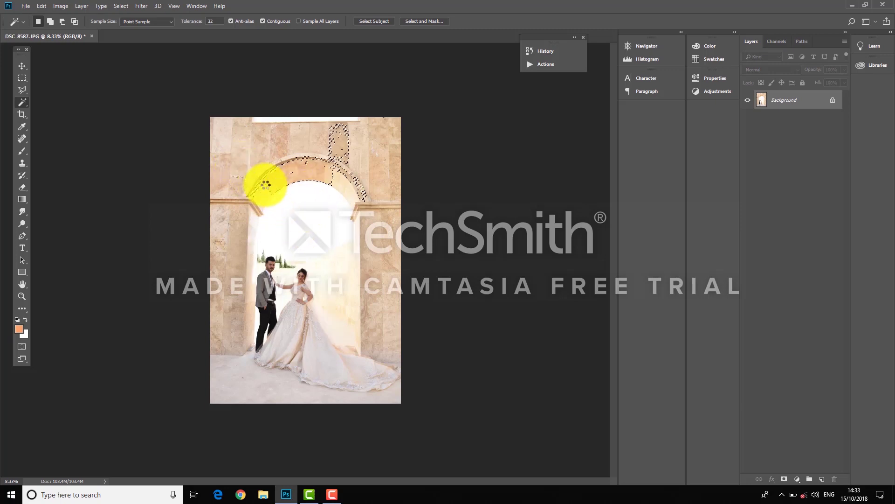
{"action": "left_click", "coordinate": [264, 183]}
{"action": "key", "text": "ctrl+d"}
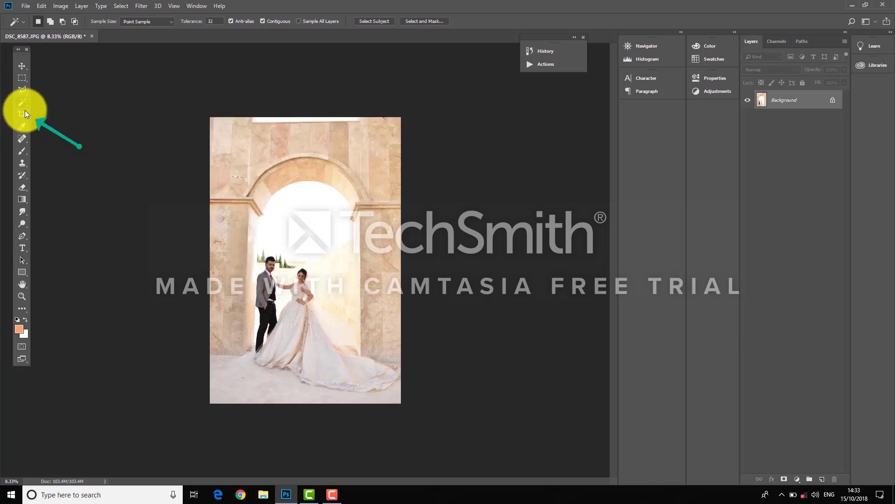
Step: Crop the photo to the couple and the stone column beside them, and undo the crop
{"action": "left_click", "coordinate": [23, 114]}
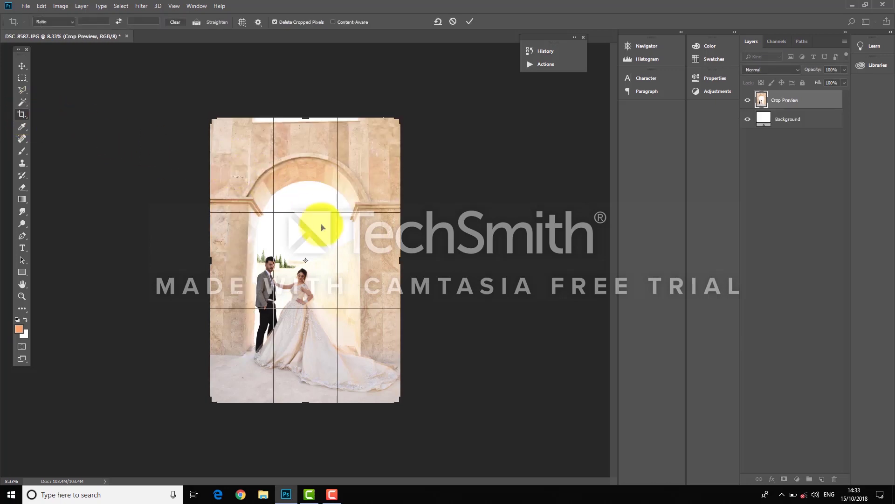
{"action": "left_click_drag", "start_coordinate": [300, 402], "coordinate": [306, 372]}
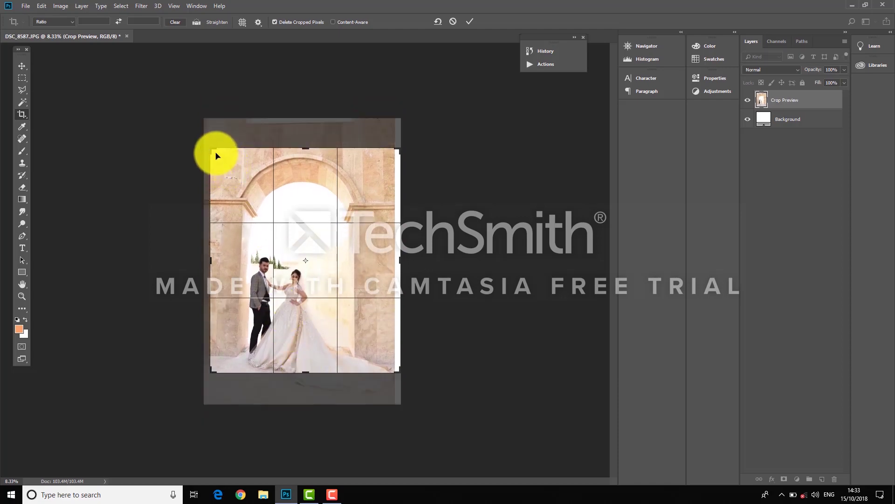
{"action": "left_click_drag", "start_coordinate": [216, 155], "coordinate": [322, 178]}
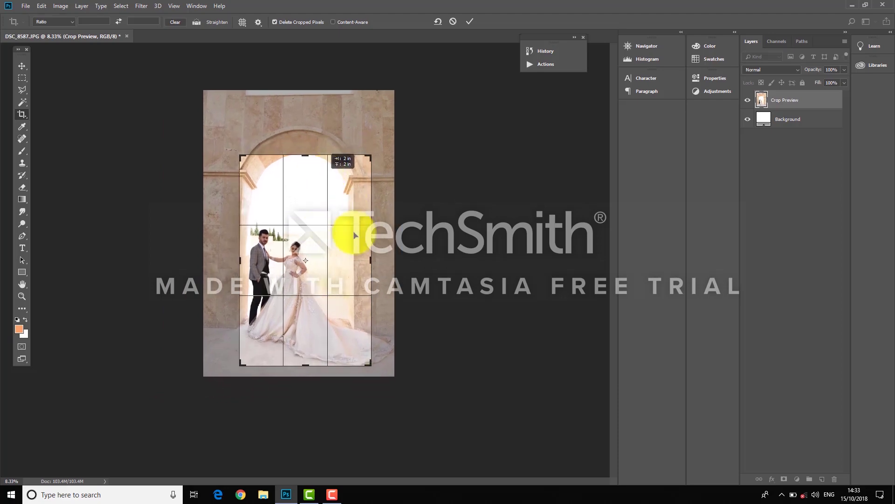
{"action": "mouse_move", "coordinate": [365, 363]}
{"action": "left_mouse_down"}
{"action": "mouse_move", "coordinate": [381, 365]}
{"action": "mouse_move", "coordinate": [375, 360]}
{"action": "left_mouse_up"}
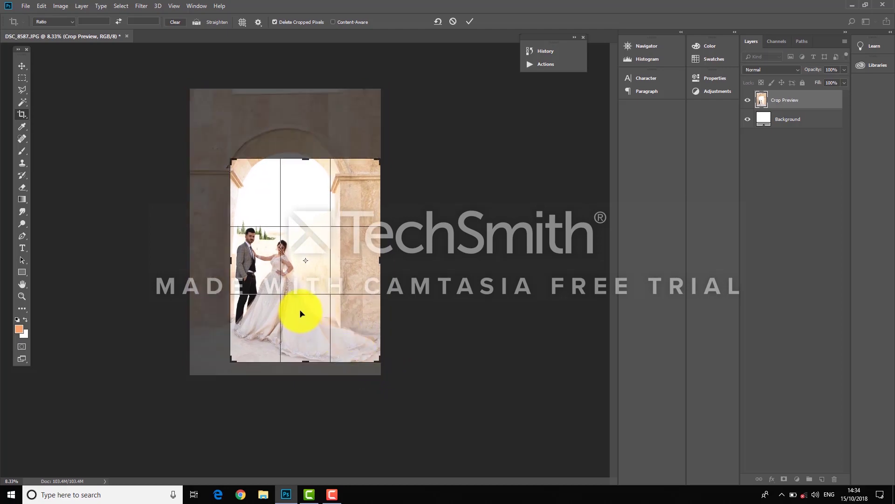
{"action": "left_click_drag", "start_coordinate": [300, 314], "coordinate": [301, 307]}
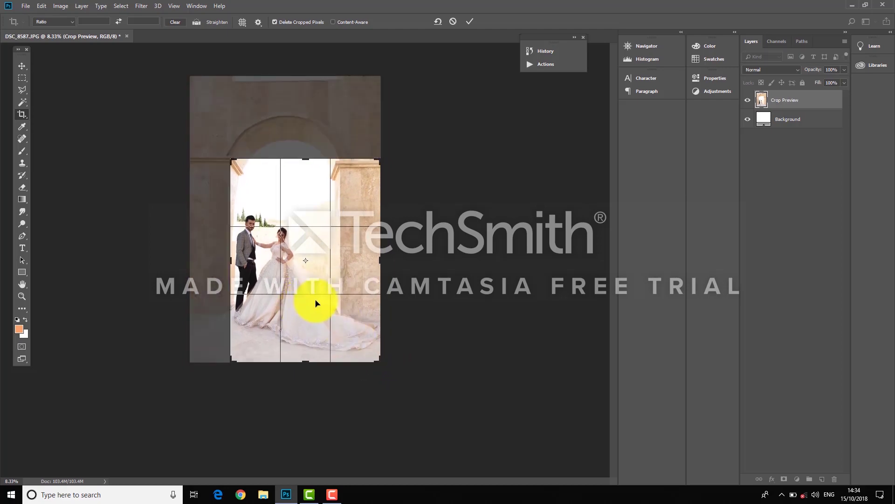
{"action": "key", "text": "Return"}
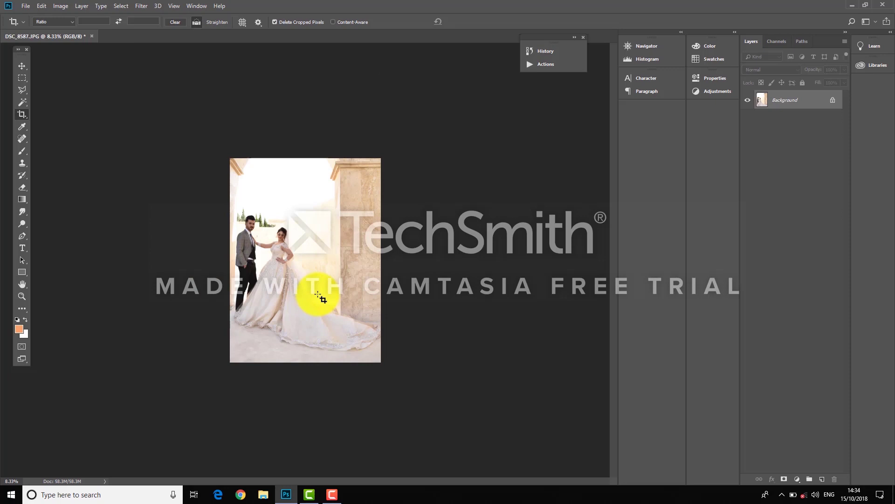
{"action": "key", "text": "ctrl+z"}
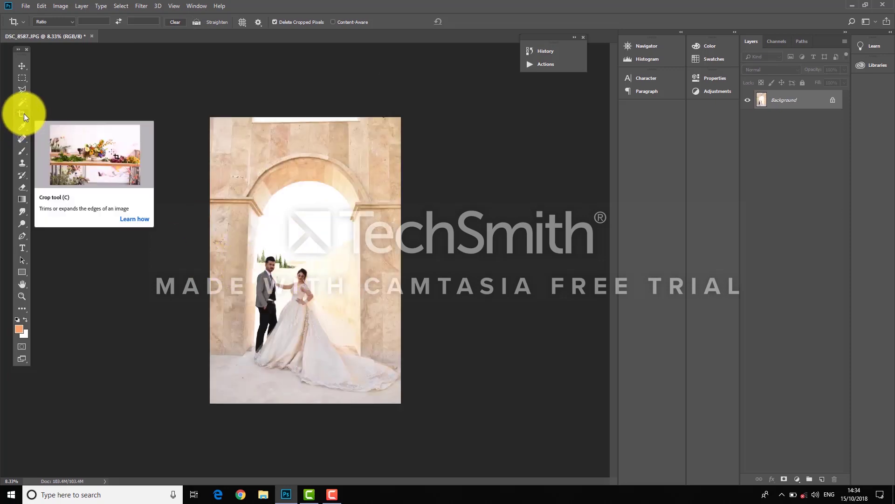
{"action": "right_click", "coordinate": [24, 114]}
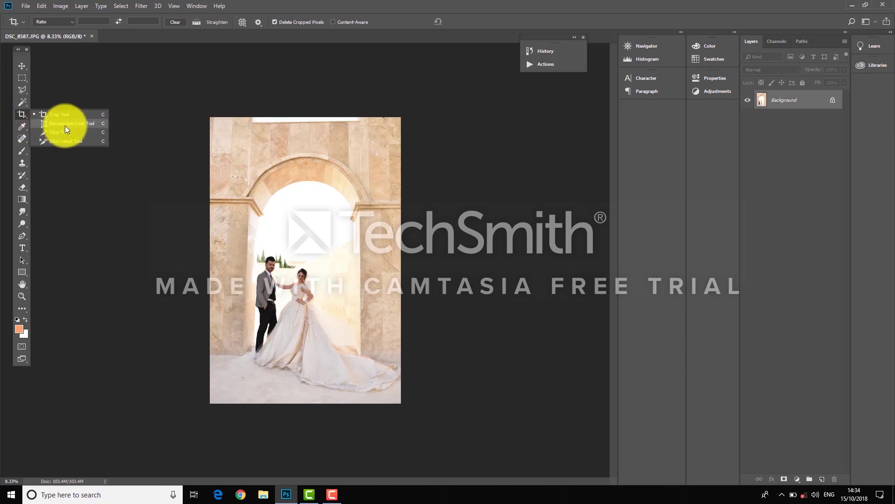
{"action": "left_click", "coordinate": [26, 115]}
Step: Sample several stone wall tones with the Eyedropper, setting the foreground colour to the beige at the photo's upper right
{"action": "left_click", "coordinate": [26, 127]}
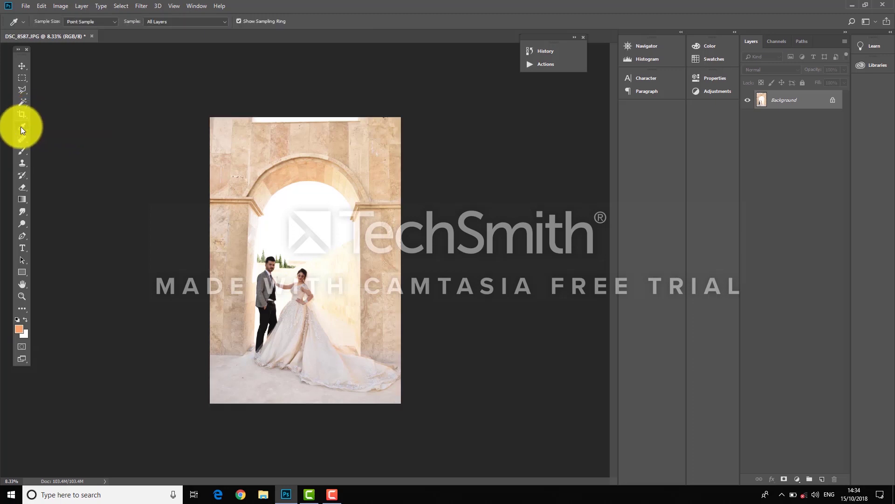
{"action": "right_click", "coordinate": [23, 127]}
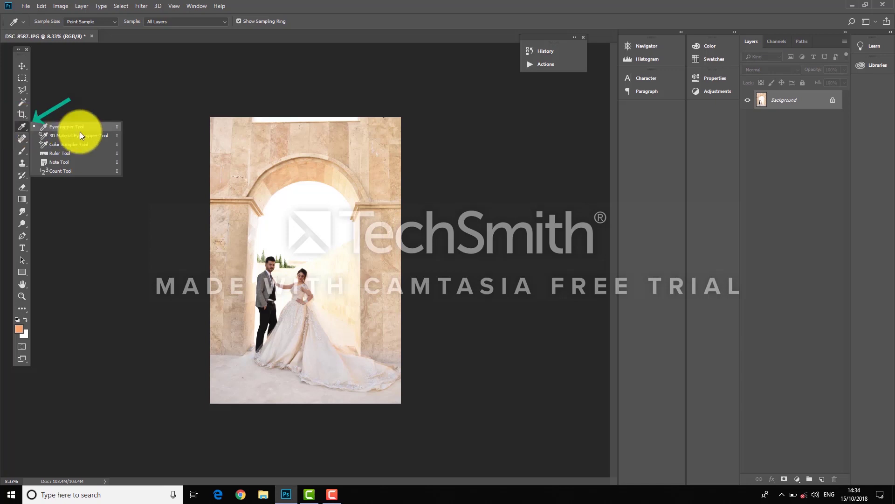
{"action": "left_click", "coordinate": [240, 144]}
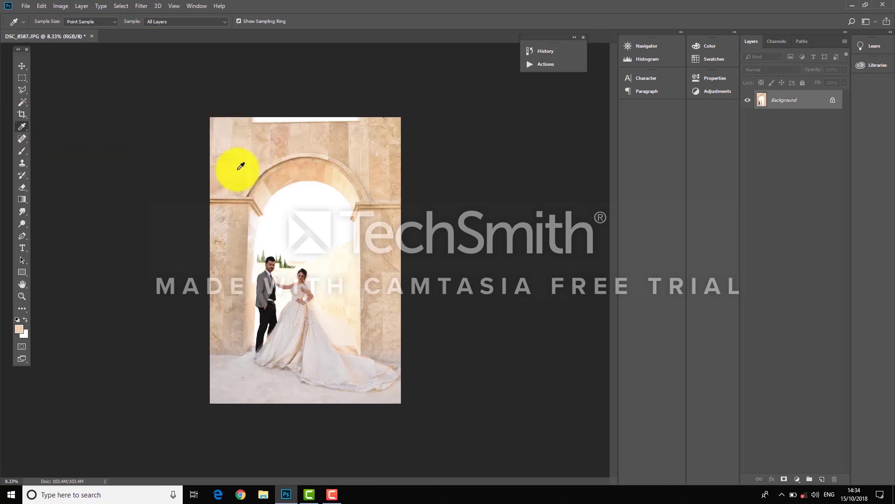
{"action": "left_click", "coordinate": [232, 152]}
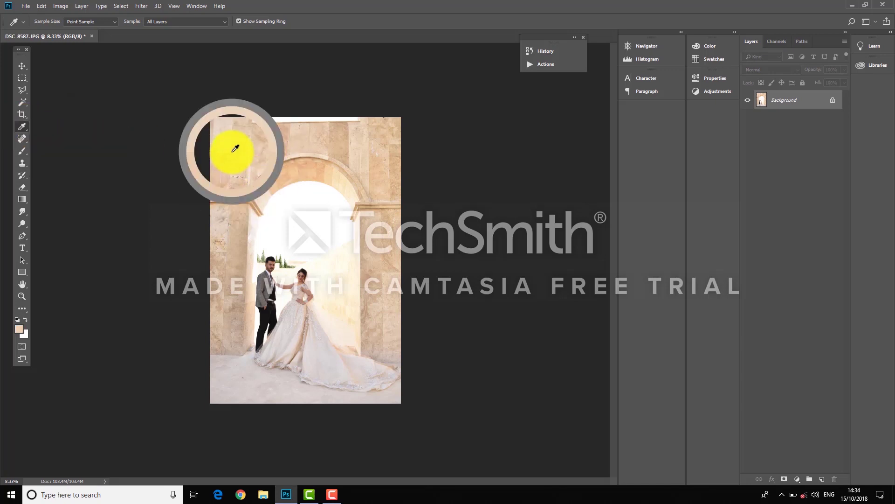
{"action": "left_click", "coordinate": [255, 169]}
{"action": "left_click", "coordinate": [389, 133]}
{"action": "left_click_drag", "start_coordinate": [391, 130], "coordinate": [391, 131]}
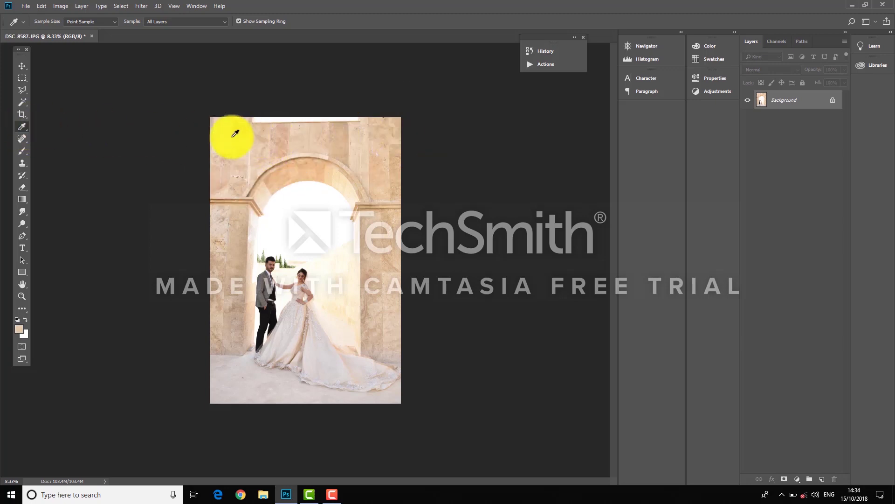
Step: Heal a short strip of the stone wall just above the arch's upper left with the Spot Healing Brush at 145 px
{"action": "left_click", "coordinate": [24, 138]}
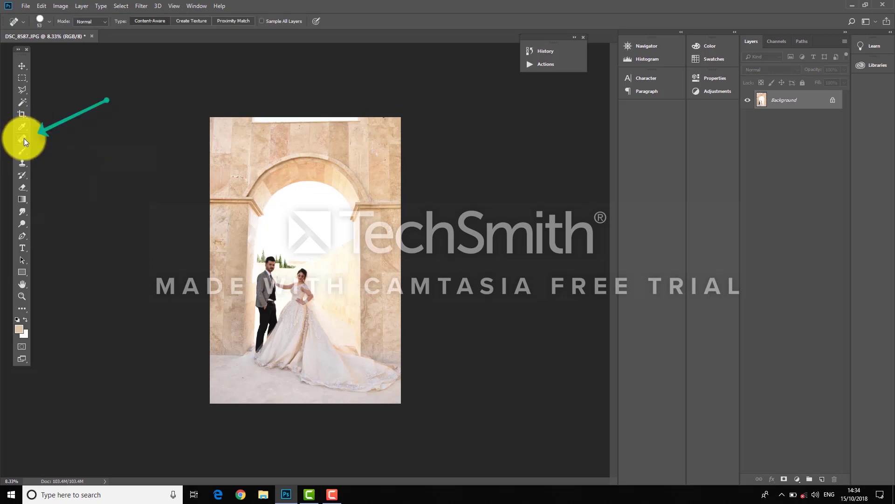
{"action": "right_click", "coordinate": [24, 138]}
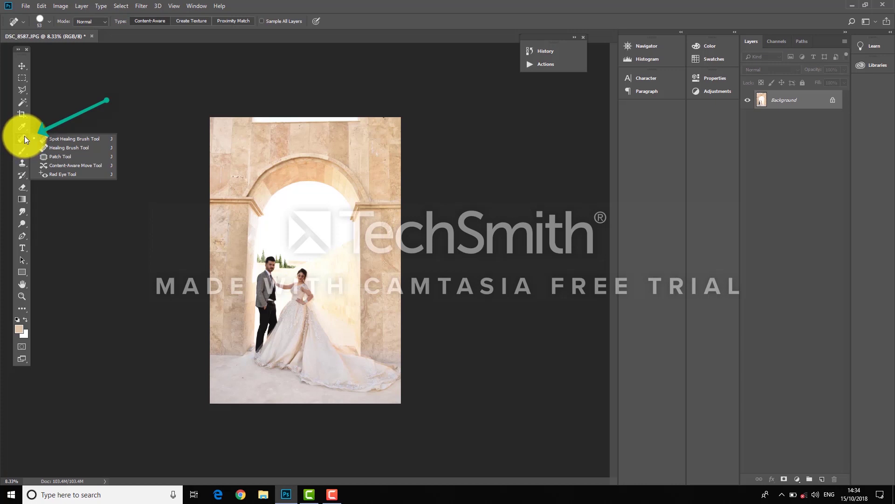
{"action": "left_click", "coordinate": [24, 137]}
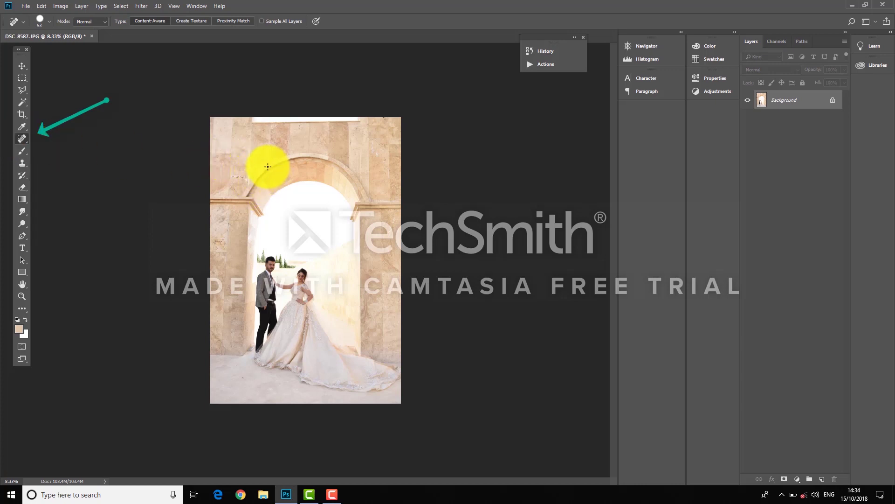
{"action": "right_click", "coordinate": [283, 158]}
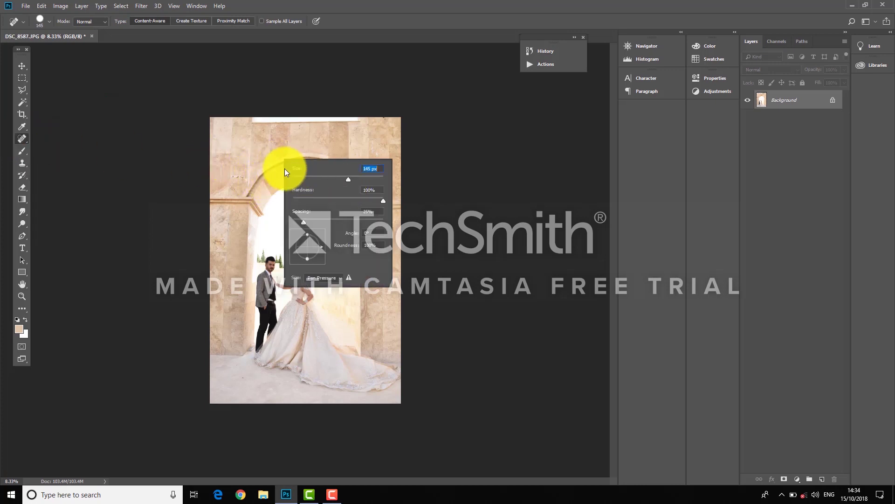
{"action": "mouse_move", "coordinate": [268, 177]}
{"action": "left_mouse_down"}
{"action": "mouse_move", "coordinate": [280, 158]}
{"action": "mouse_move", "coordinate": [266, 144]}
{"action": "mouse_move", "coordinate": [277, 137]}
{"action": "left_mouse_up"}
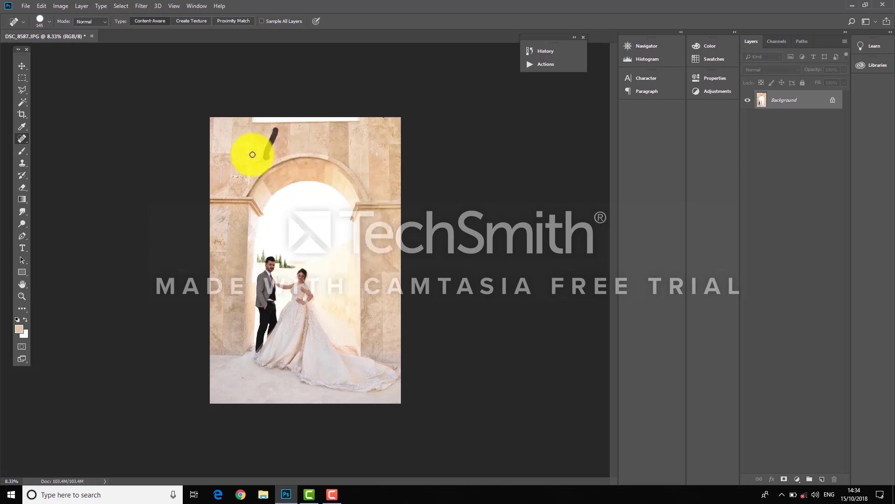
Step: Enlarge the Healing Brush and apply it to the stone wall above the left part of the arch
{"action": "right_click", "coordinate": [24, 139]}
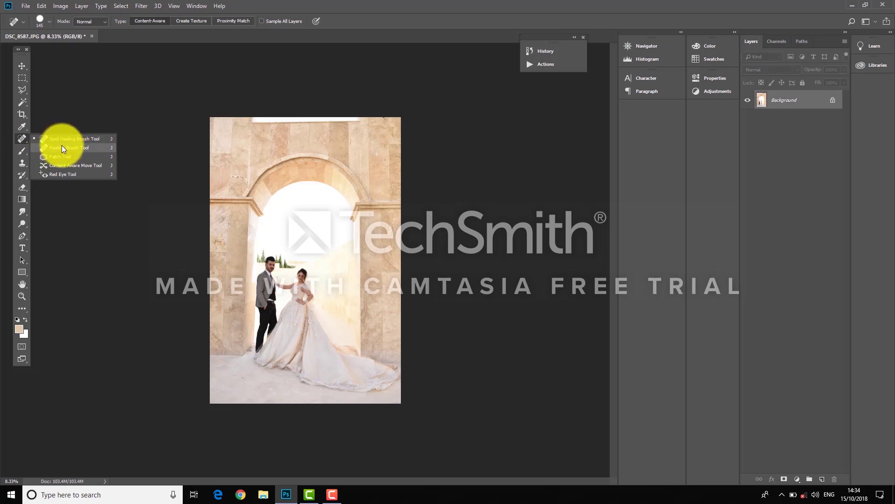
{"action": "left_click", "coordinate": [61, 147]}
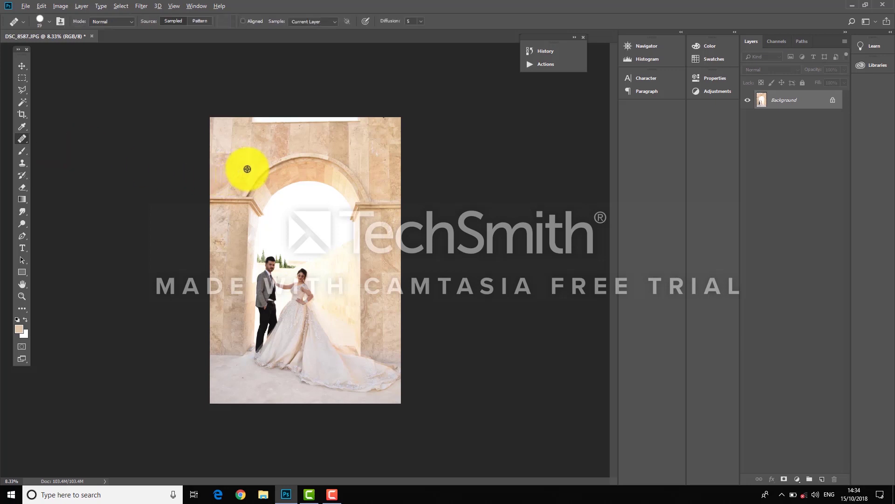
{"action": "left_click", "coordinate": [247, 166], "text": "alt"}
{"action": "right_click", "coordinate": [281, 136]}
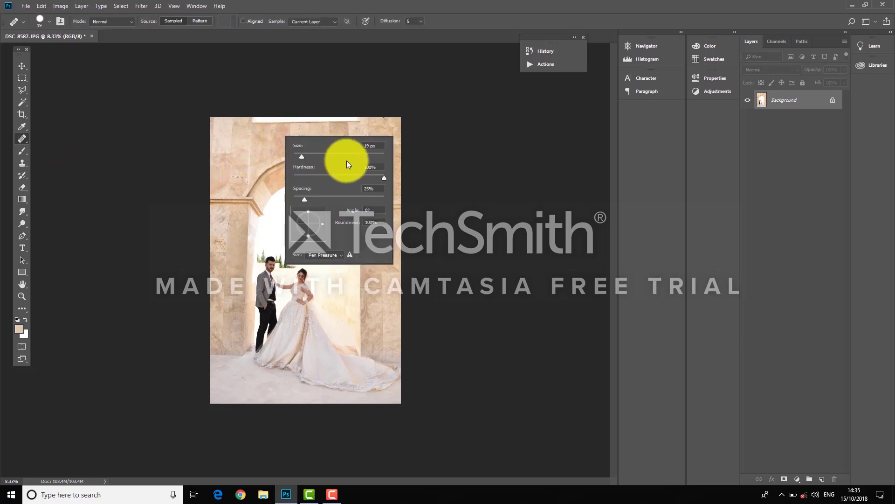
{"action": "left_click", "coordinate": [364, 156]}
{"action": "left_click", "coordinate": [273, 146]}
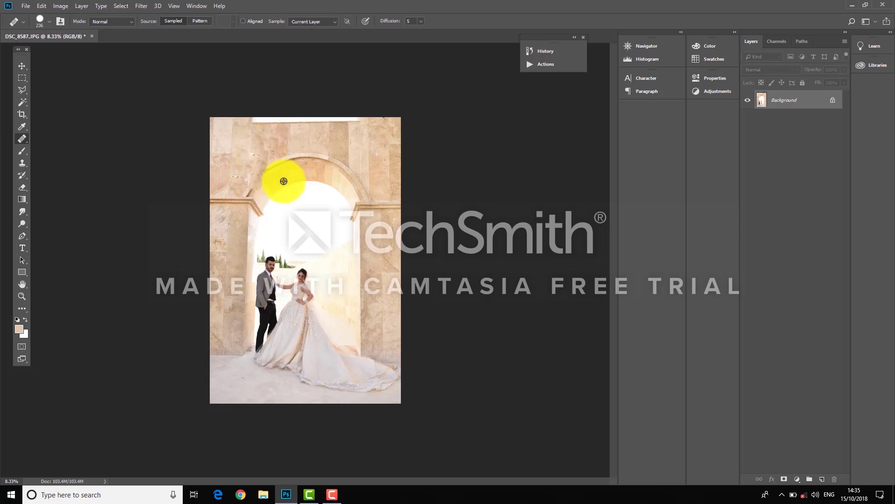
Step: Outline a round area of stone to the arch's upper left with the Patch tool and patch it from the stone below
{"action": "right_click", "coordinate": [24, 139]}
{"action": "left_click", "coordinate": [77, 156]}
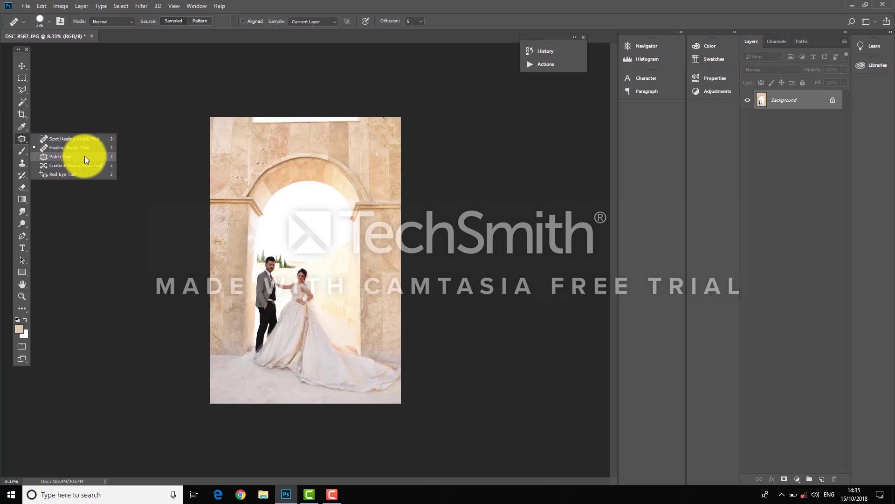
{"action": "mouse_move", "coordinate": [254, 154]}
{"action": "left_mouse_down"}
{"action": "mouse_move", "coordinate": [240, 146]}
{"action": "mouse_move", "coordinate": [242, 171]}
{"action": "mouse_move", "coordinate": [260, 154]}
{"action": "mouse_move", "coordinate": [256, 143]}
{"action": "mouse_move", "coordinate": [254, 152]}
{"action": "mouse_move", "coordinate": [273, 159]}
{"action": "mouse_move", "coordinate": [326, 161]}
{"action": "mouse_move", "coordinate": [363, 197]}
{"action": "mouse_move", "coordinate": [320, 212]}
{"action": "mouse_move", "coordinate": [253, 213]}
{"action": "mouse_move", "coordinate": [246, 187]}
{"action": "left_mouse_up"}
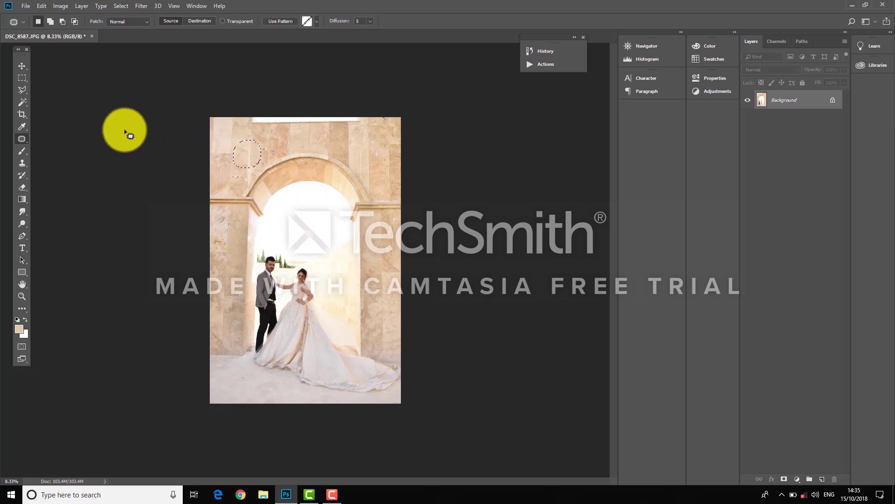
{"action": "right_click", "coordinate": [25, 136]}
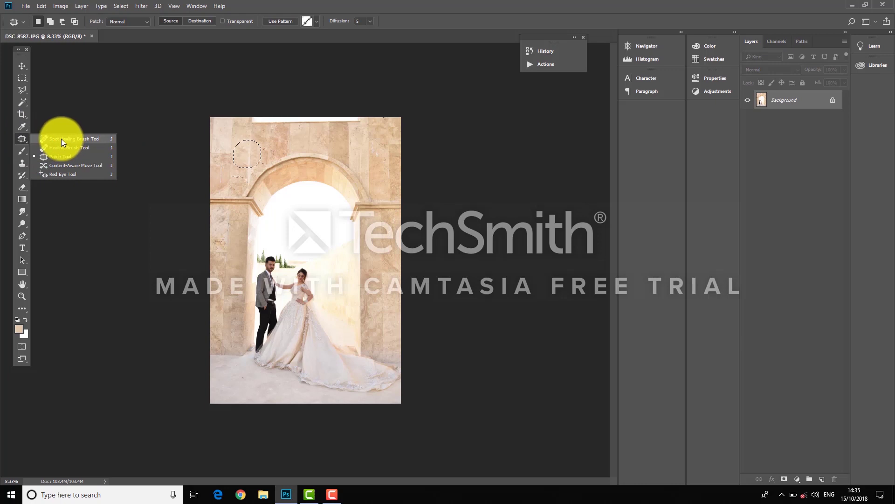
{"action": "left_click", "coordinate": [61, 139]}
Step: Set the Brush tool to the Hard Round preset at 417 px
{"action": "left_click", "coordinate": [26, 153]}
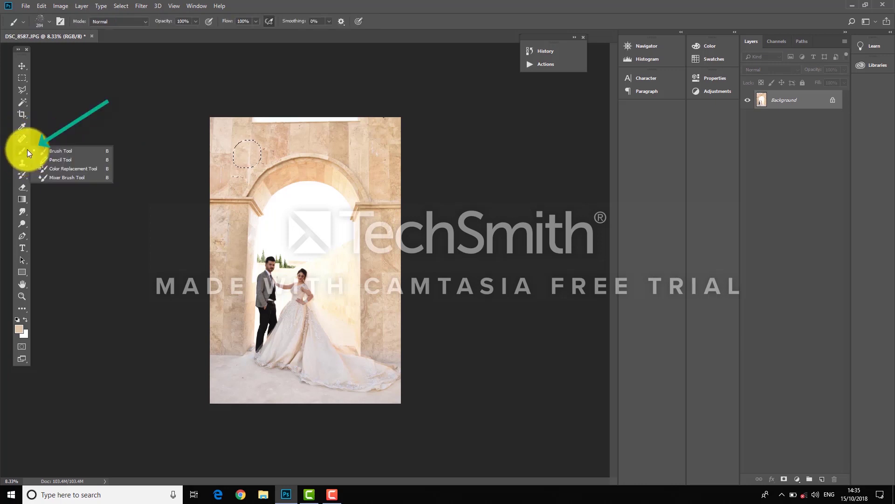
{"action": "left_click", "coordinate": [61, 150]}
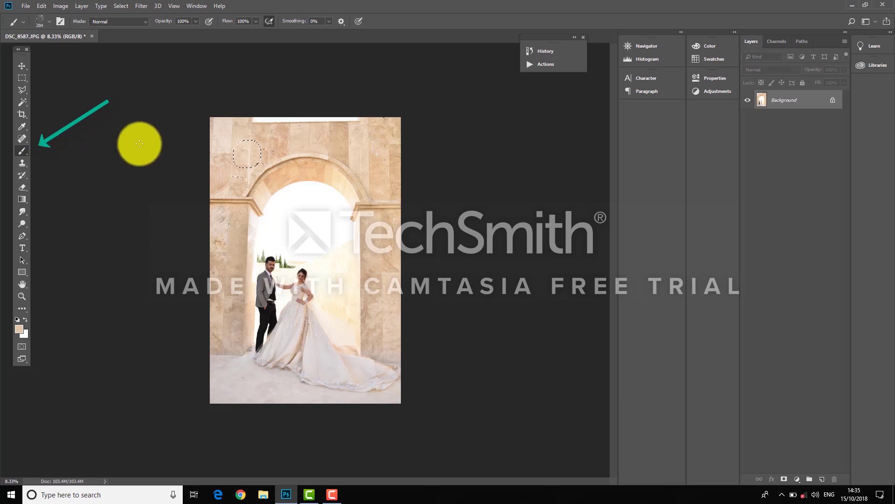
{"action": "right_click", "coordinate": [278, 158]}
{"action": "left_click", "coordinate": [375, 184]}
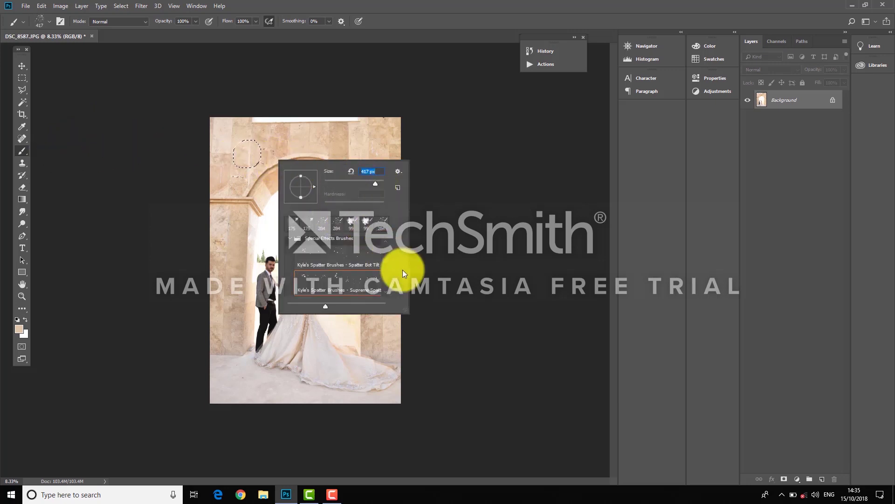
{"action": "scroll", "coordinate": [385, 251], "scroll_direction": "up", "scroll_amount": 5}
{"action": "left_click", "coordinate": [306, 253]}
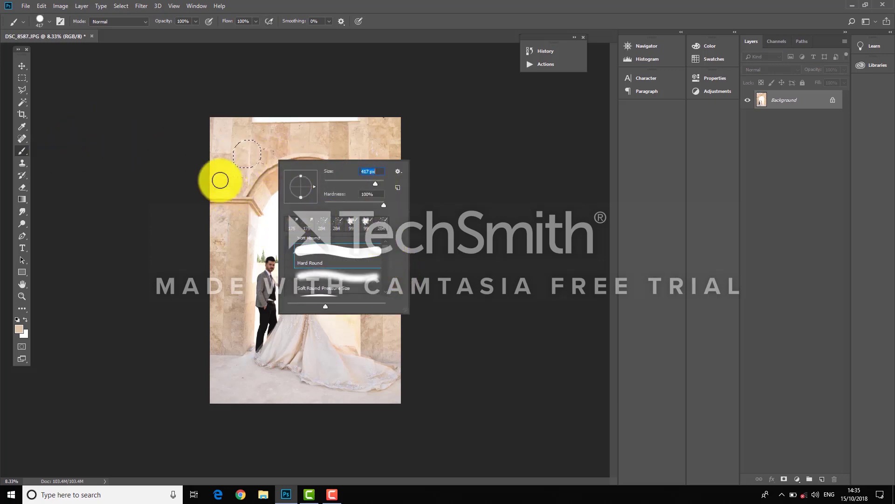
Step: Reduce the brush size to 177 px, try it on the stone above the arch, and clear the round selection
{"action": "right_click", "coordinate": [242, 174]}
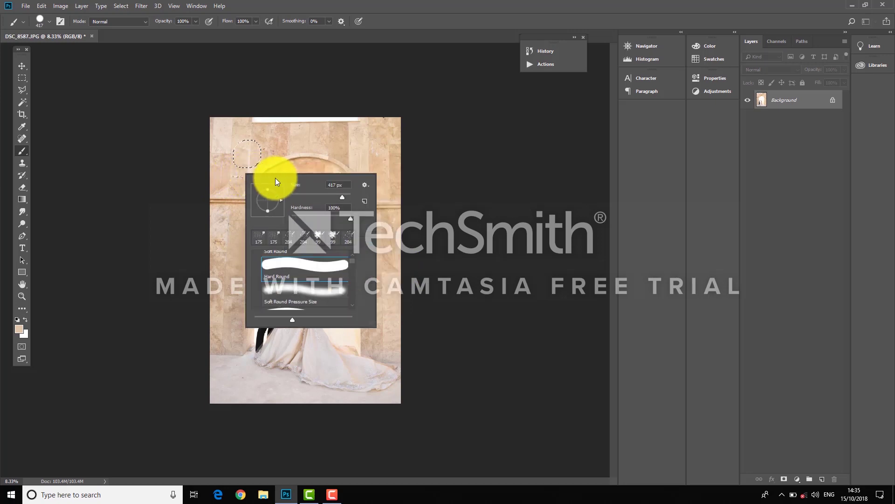
{"action": "left_click", "coordinate": [333, 197]}
{"action": "left_click", "coordinate": [294, 154]}
{"action": "key", "text": "m"}
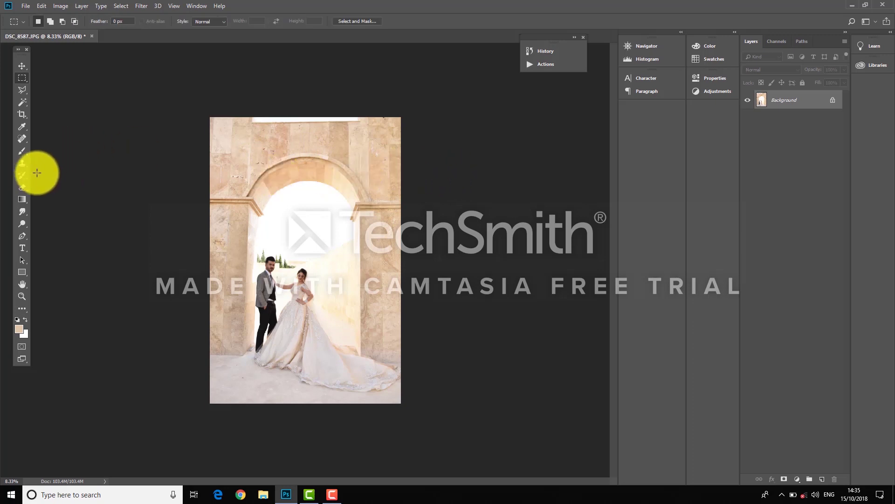
Step: Return to the Brush tool and set its size to 306 px
{"action": "right_click", "coordinate": [22, 151]}
{"action": "left_click", "coordinate": [74, 153]}
{"action": "right_click", "coordinate": [302, 188]}
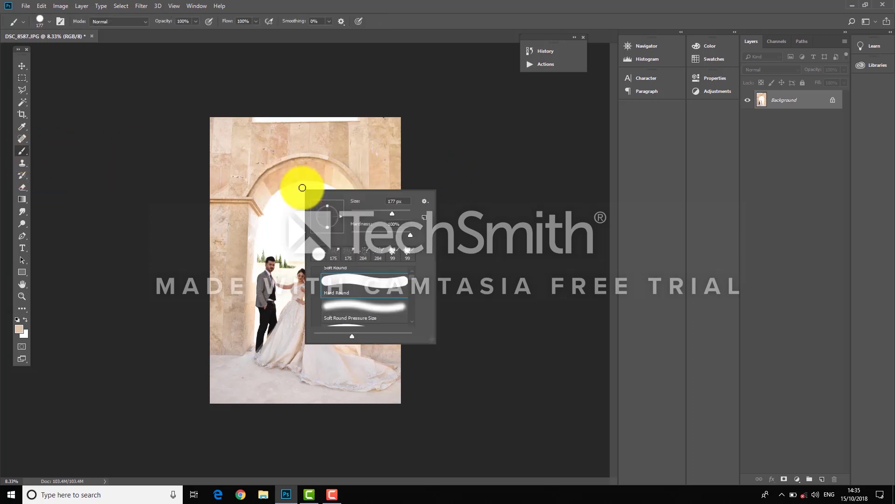
{"action": "left_click_drag", "start_coordinate": [392, 213], "coordinate": [399, 212]}
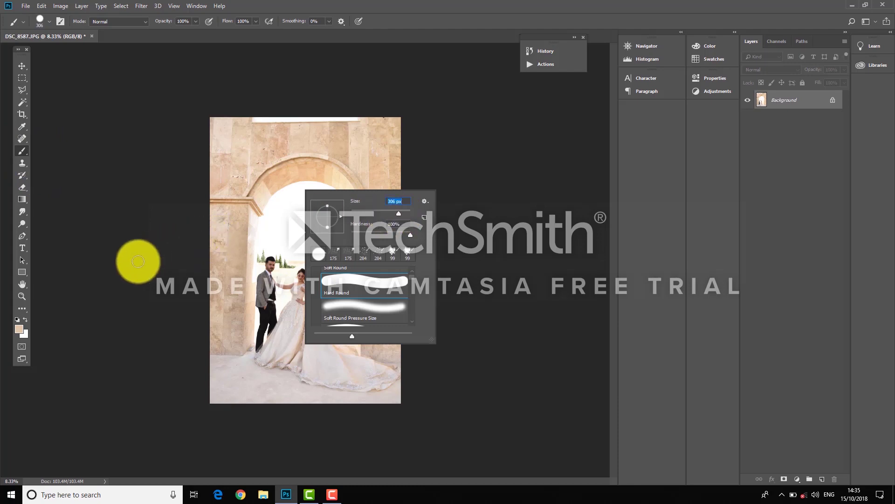
{"action": "key", "text": "super"}
{"action": "key", "text": "super"}
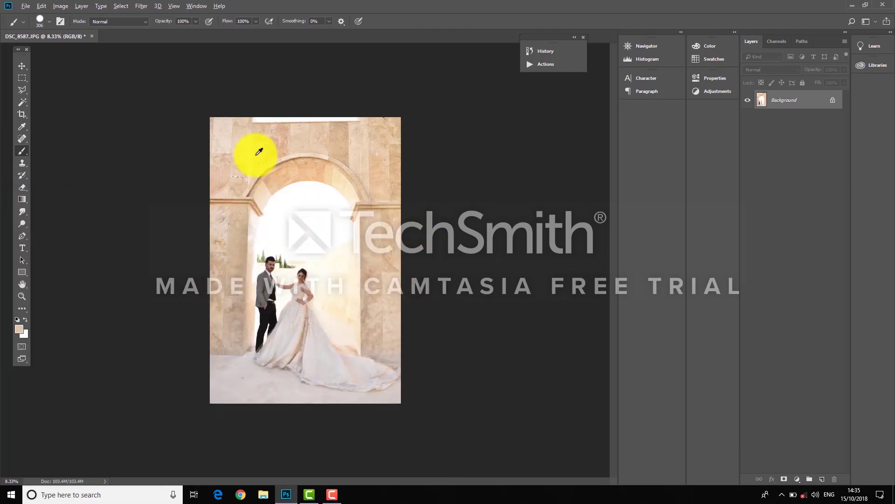
Step: Sample a pinkish stone tone above the arch as the brush colour, and undo a test stroke painted in the arch opening
{"action": "left_click", "coordinate": [260, 154], "text": "alt"}
{"action": "left_click", "coordinate": [276, 146], "text": "alt"}
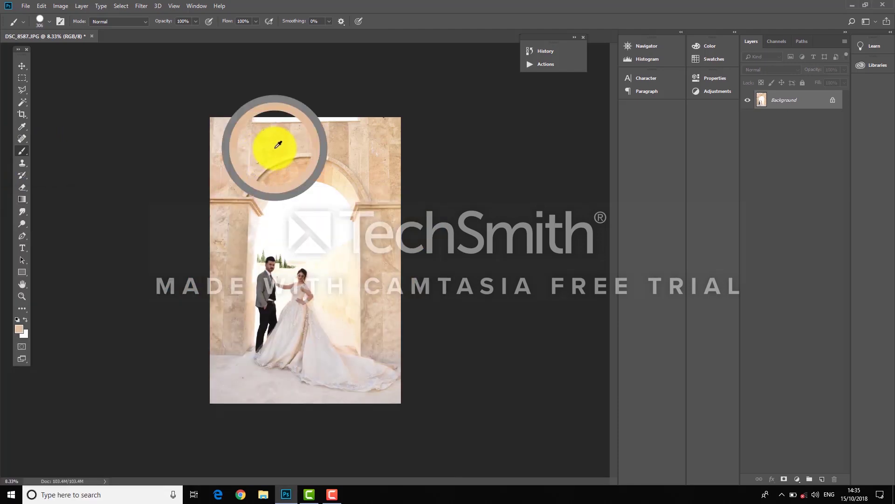
{"action": "left_click", "coordinate": [280, 142], "text": "alt"}
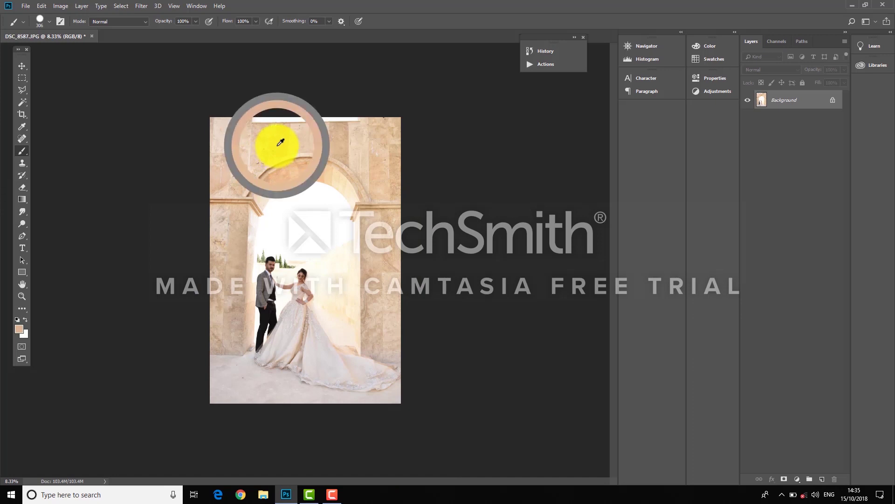
{"action": "left_click", "coordinate": [277, 146], "text": "alt"}
{"action": "left_click", "coordinate": [280, 142], "text": "alt"}
{"action": "mouse_move", "coordinate": [288, 186]}
{"action": "left_mouse_down"}
{"action": "mouse_move", "coordinate": [306, 194]}
{"action": "mouse_move", "coordinate": [324, 211]}
{"action": "mouse_move", "coordinate": [313, 229]}
{"action": "mouse_move", "coordinate": [296, 217]}
{"action": "mouse_move", "coordinate": [313, 203]}
{"action": "mouse_move", "coordinate": [306, 192]}
{"action": "mouse_move", "coordinate": [331, 211]}
{"action": "mouse_move", "coordinate": [310, 203]}
{"action": "left_mouse_up"}
{"action": "key", "text": "ctrl+z"}
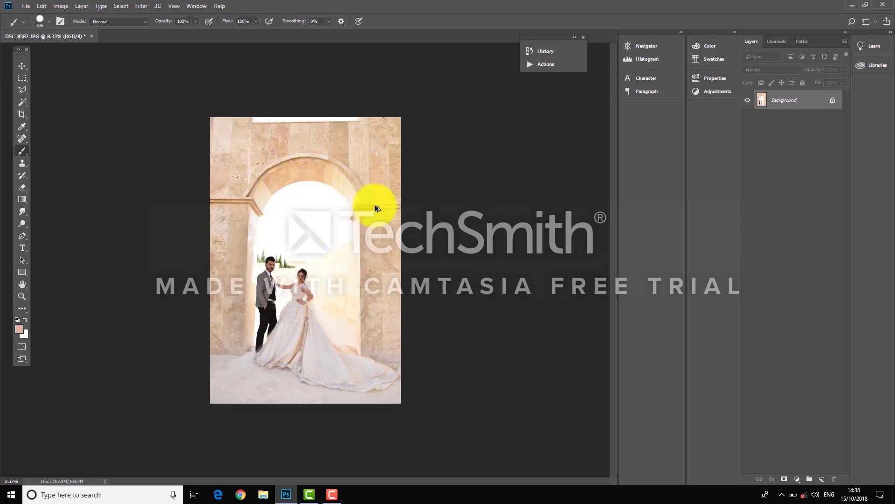
Step: Add a new layer and paint a brush stroke on it from the right column into the arch opening
{"action": "left_click", "coordinate": [822, 479]}
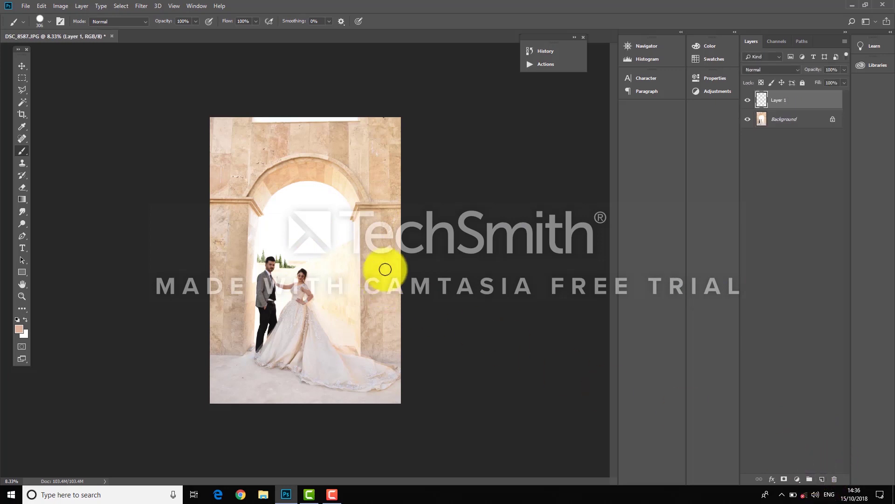
{"action": "mouse_move", "coordinate": [386, 266]}
{"action": "left_mouse_down"}
{"action": "mouse_move", "coordinate": [338, 241]}
{"action": "mouse_move", "coordinate": [371, 229]}
{"action": "mouse_move", "coordinate": [343, 230]}
{"action": "left_mouse_up"}
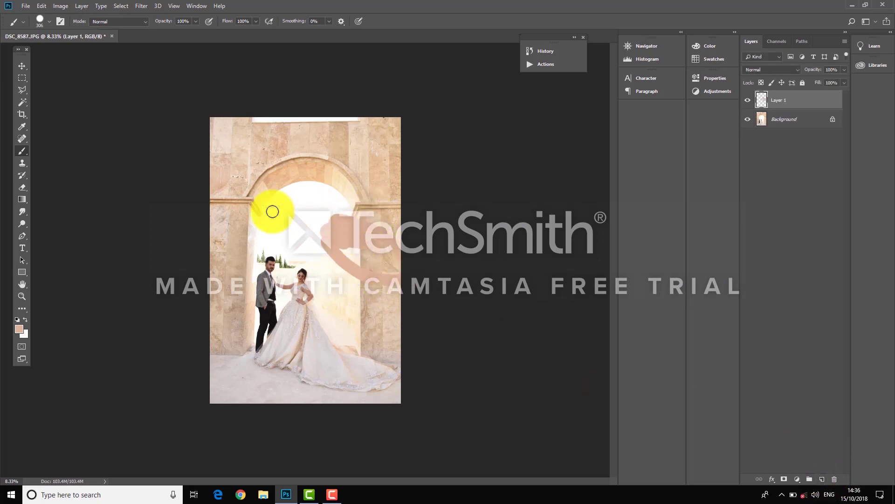
Step: Hide and show the painted layer to compare it with the photo, and delete the layer
{"action": "left_click", "coordinate": [748, 101]}
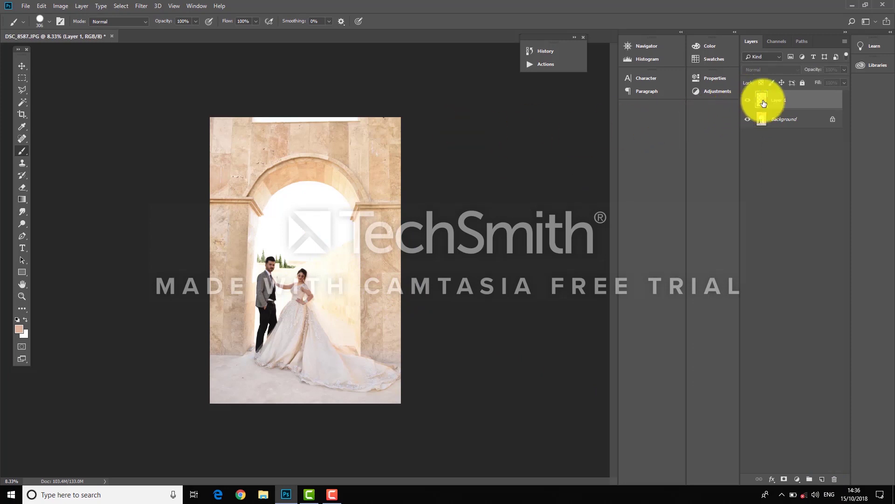
{"action": "left_click", "coordinate": [748, 100]}
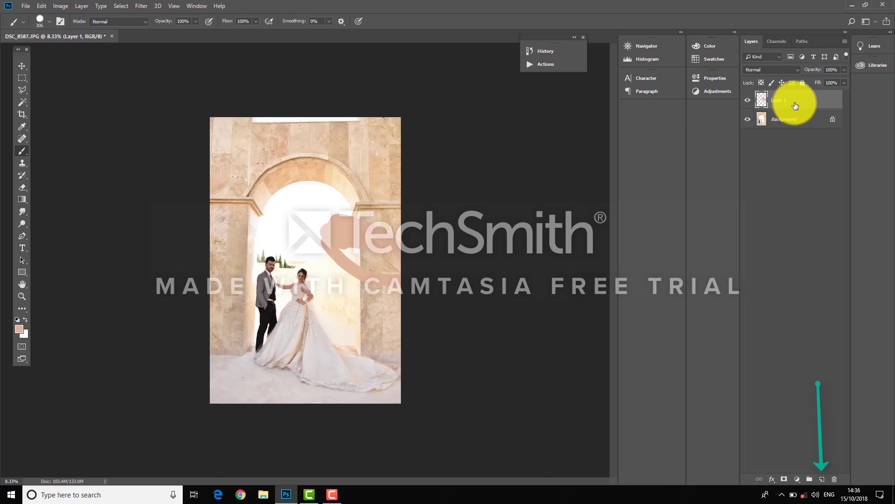
{"action": "key", "text": "Delete"}
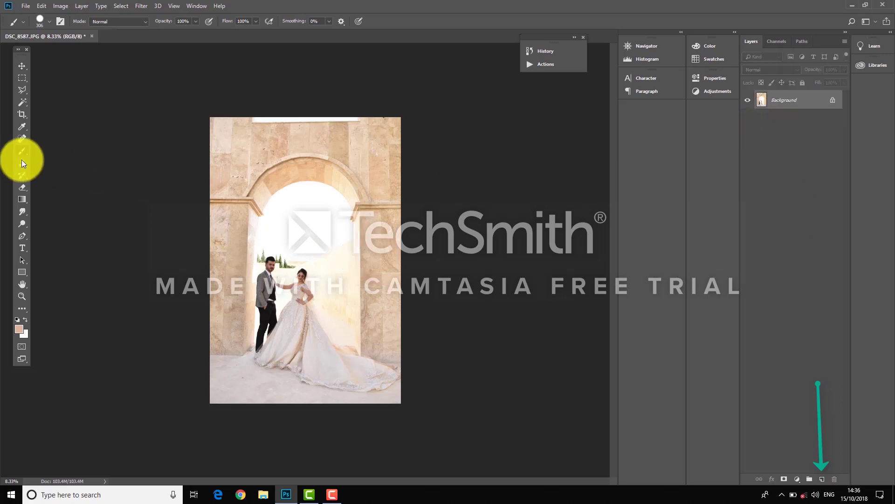
Step: Choose the Clone Stamp tool and set its brush size to 464 px
{"action": "left_click", "coordinate": [19, 162]}
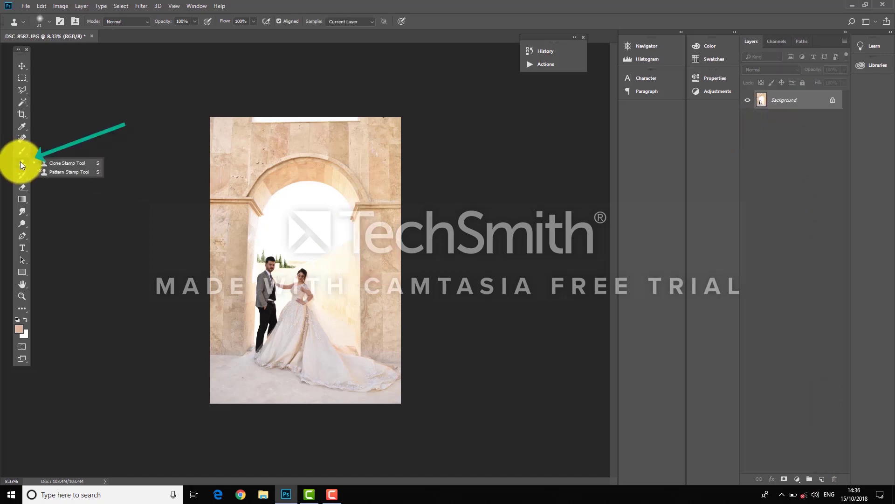
{"action": "right_click", "coordinate": [259, 206]}
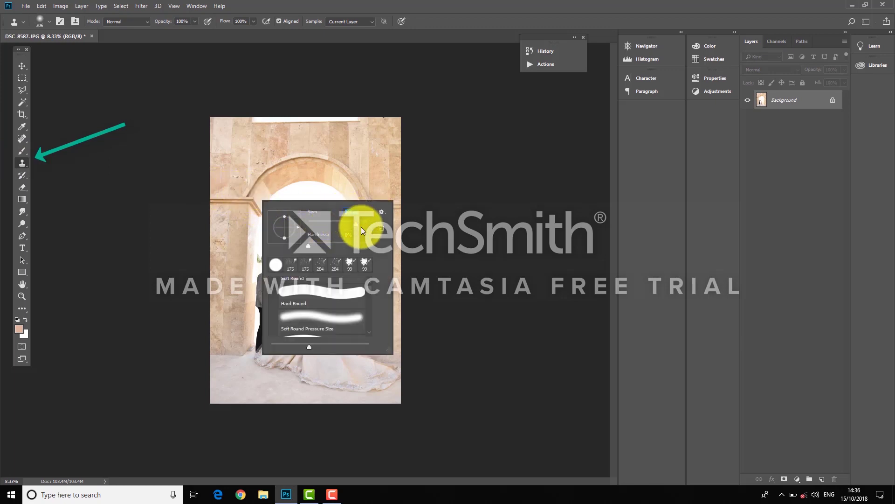
{"action": "left_click", "coordinate": [630, 192]}
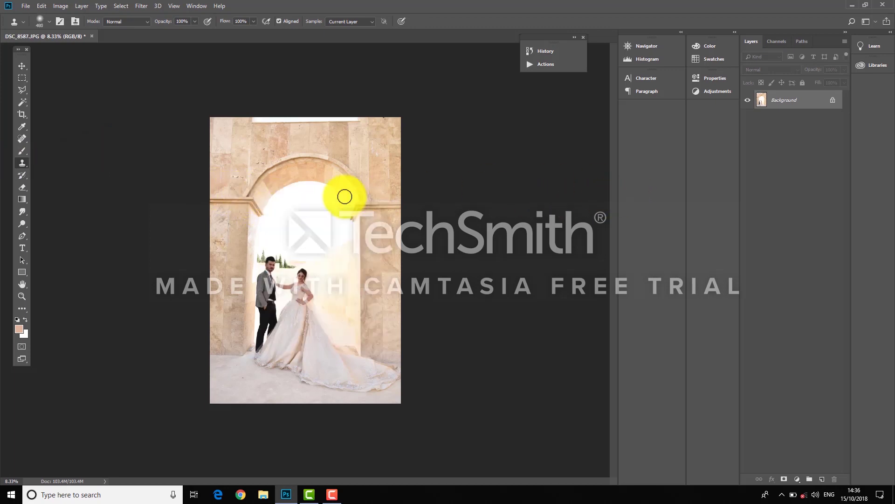
{"action": "right_click", "coordinate": [377, 184]}
{"action": "left_click_drag", "start_coordinate": [477, 209], "coordinate": [475, 206]}
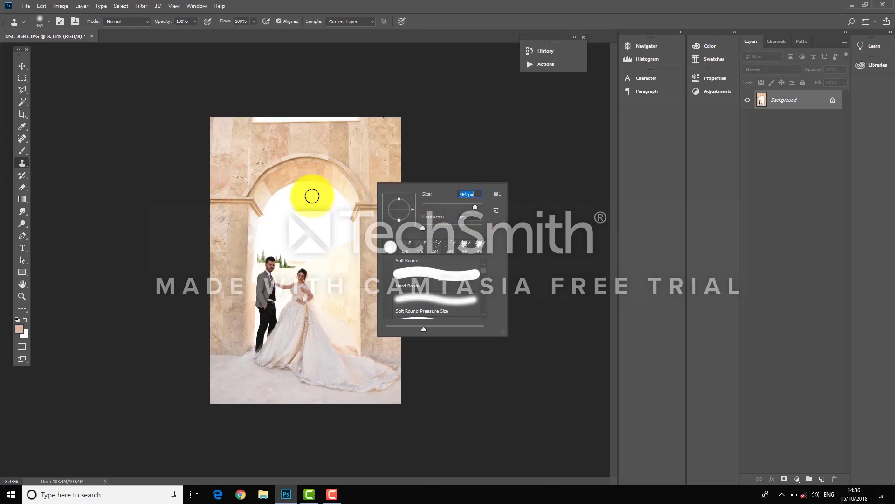
Step: Browse the Clone Stamp's brush presets and select Soft Round from General Brushes
{"action": "right_click", "coordinate": [293, 200]}
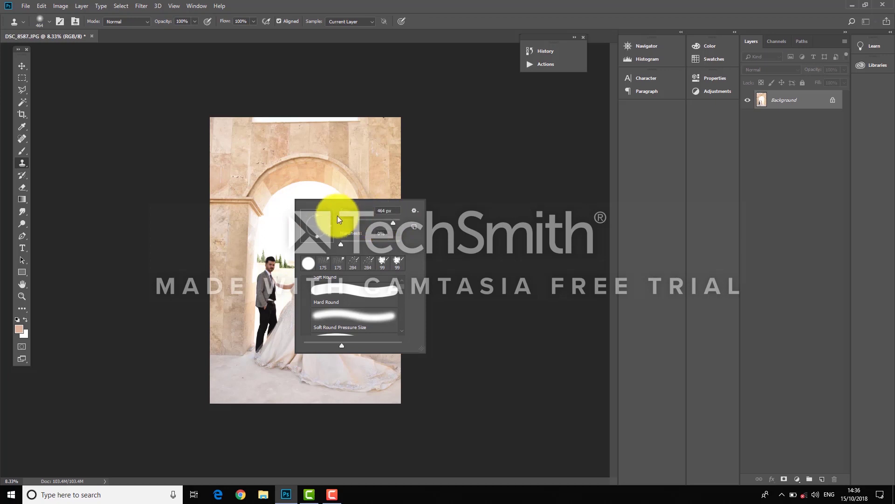
{"action": "scroll", "coordinate": [404, 298], "scroll_direction": "down", "scroll_amount": 2}
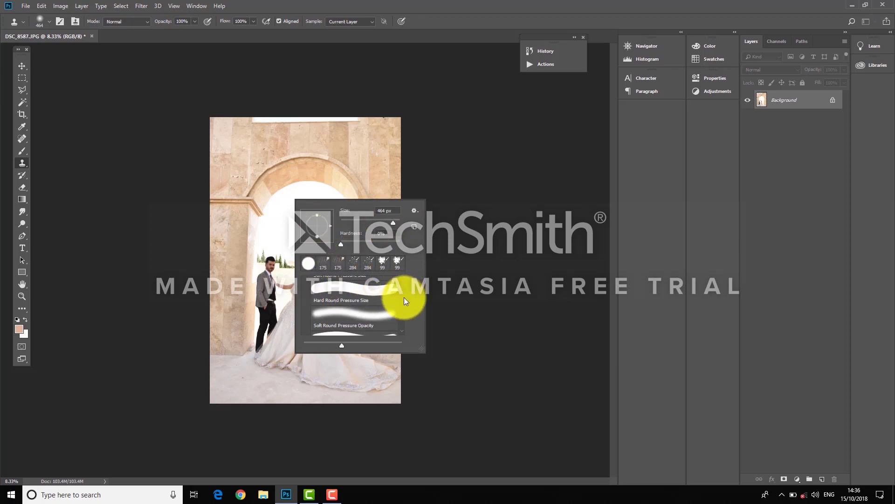
{"action": "scroll", "coordinate": [404, 298], "scroll_direction": "down", "scroll_amount": 5}
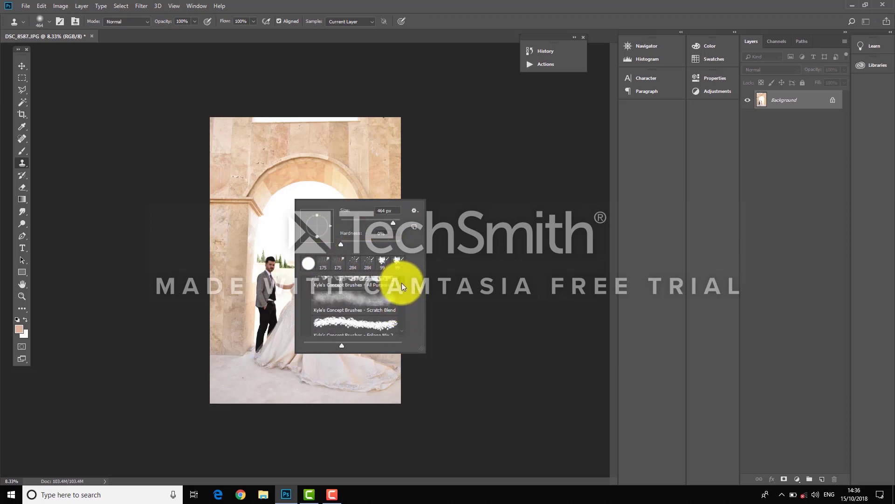
{"action": "scroll", "coordinate": [401, 283], "scroll_direction": "up", "scroll_amount": 10}
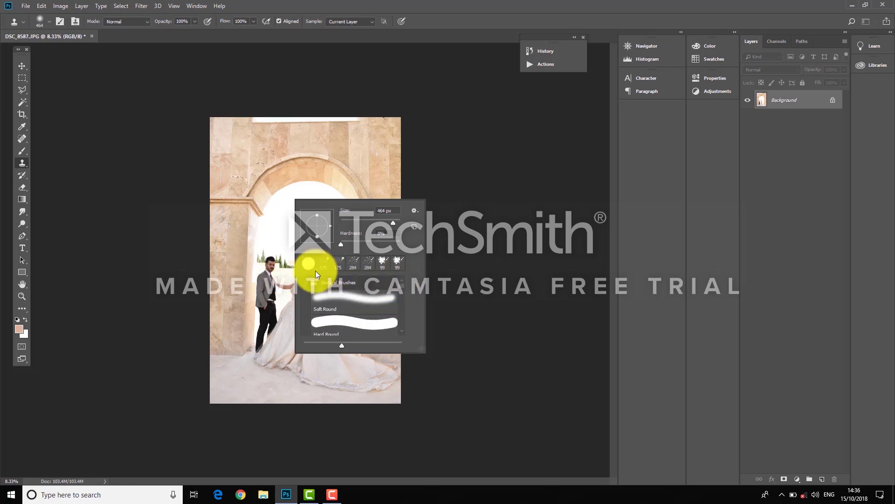
{"action": "left_click", "coordinate": [336, 294]}
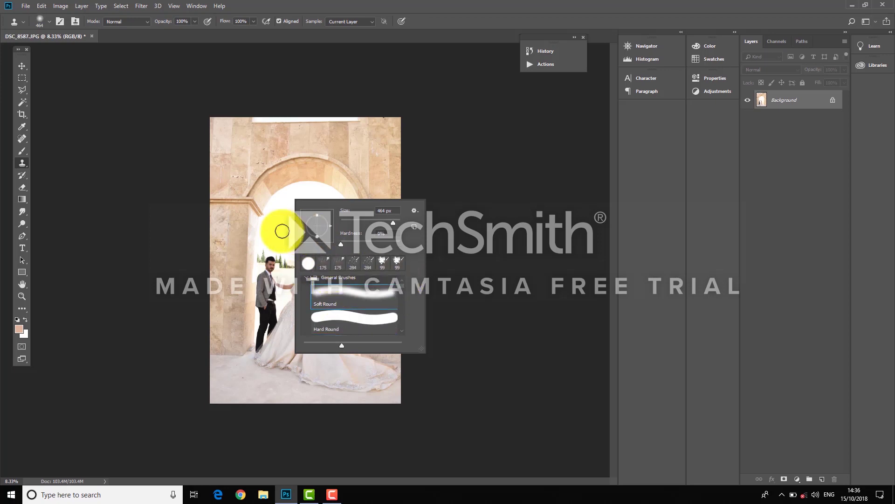
{"action": "scroll", "coordinate": [402, 280], "scroll_direction": "up", "scroll_amount": 1}
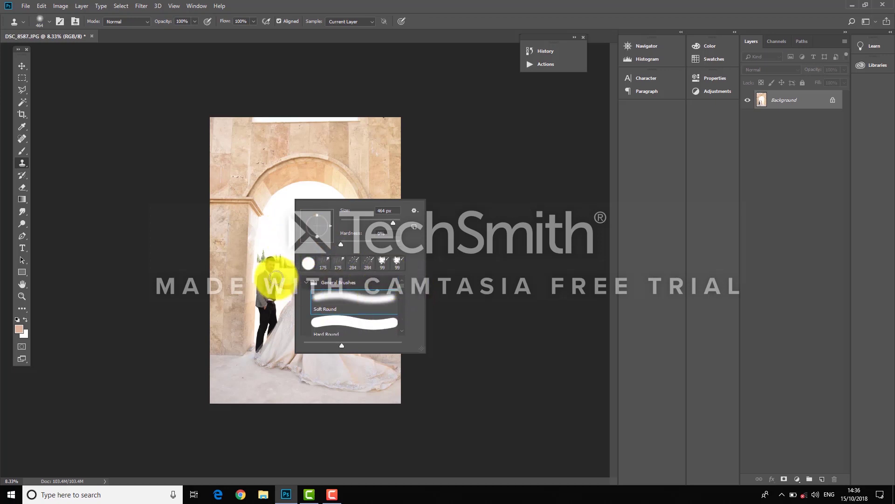
Step: Try a much larger Clone Stamp brush, and set its size to 369 px
{"action": "right_click", "coordinate": [268, 262]}
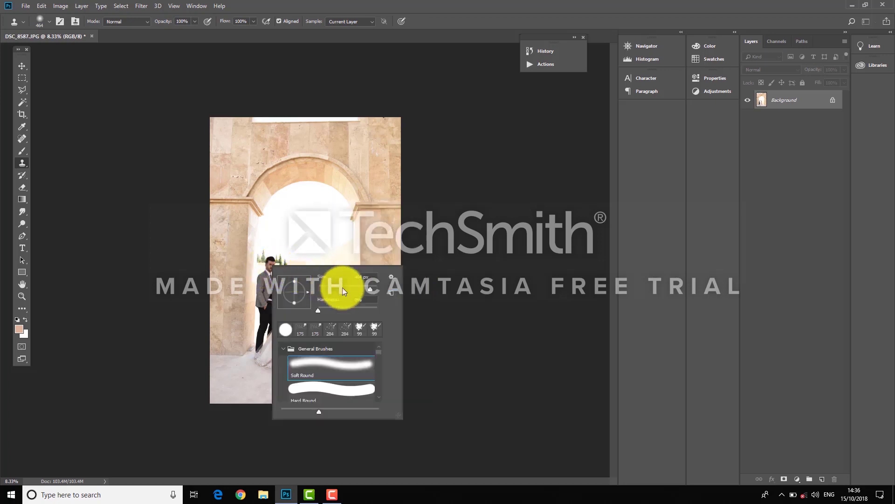
{"action": "left_click", "coordinate": [375, 289]}
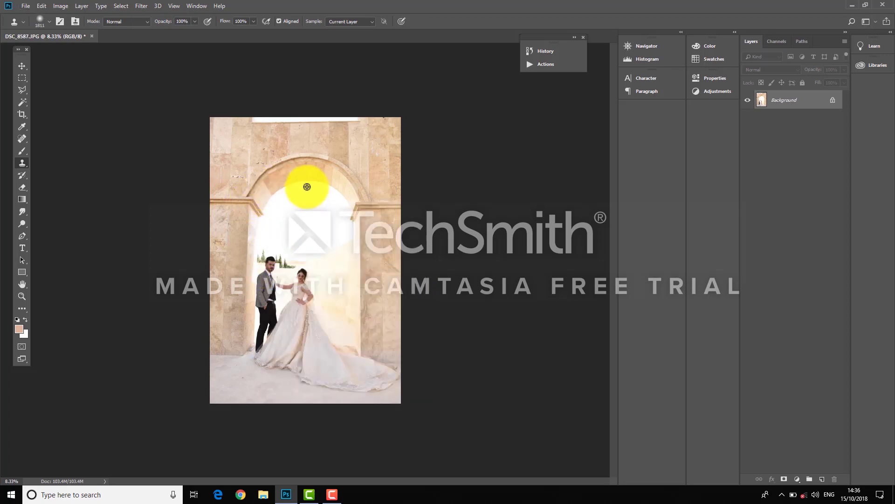
{"action": "right_click", "coordinate": [331, 186]}
{"action": "mouse_move", "coordinate": [374, 204]}
{"action": "left_mouse_down"}
{"action": "mouse_move", "coordinate": [250, 194]}
{"action": "mouse_move", "coordinate": [373, 209]}
{"action": "left_mouse_up"}
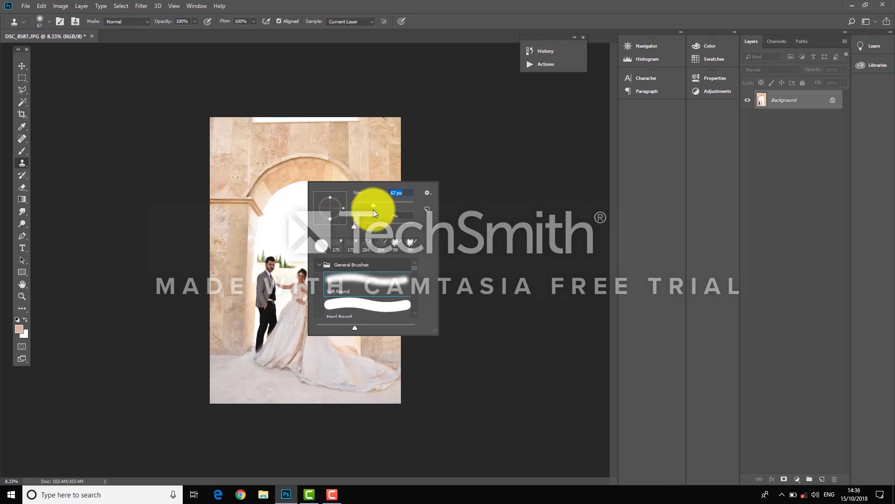
Step: Clone stone sampled above the arch over the white strip at the photo's upper edge, and undo the last clone stroke
{"action": "left_click", "coordinate": [269, 139]}
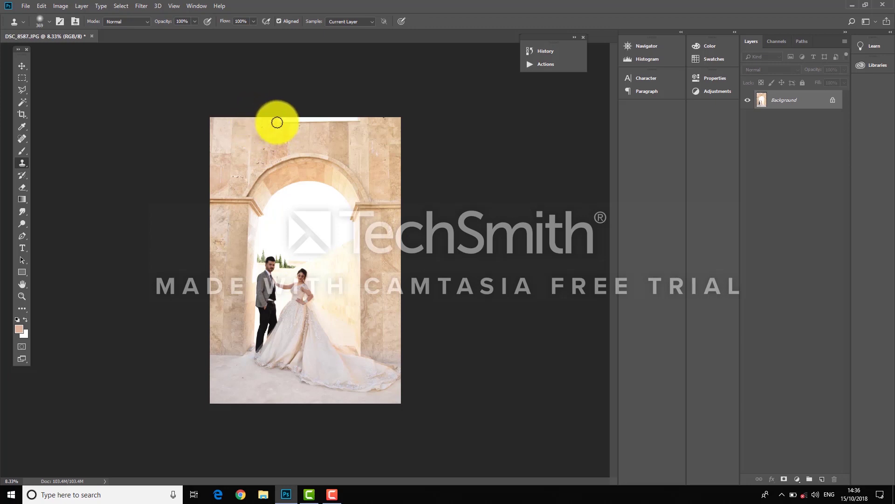
{"action": "left_click", "coordinate": [262, 150], "text": "alt"}
{"action": "mouse_move", "coordinate": [294, 121]}
{"action": "left_mouse_down"}
{"action": "mouse_move", "coordinate": [363, 118]}
{"action": "mouse_move", "coordinate": [313, 120]}
{"action": "mouse_move", "coordinate": [381, 130]}
{"action": "mouse_move", "coordinate": [312, 131]}
{"action": "mouse_move", "coordinate": [366, 142]}
{"action": "mouse_move", "coordinate": [284, 159]}
{"action": "mouse_move", "coordinate": [392, 153]}
{"action": "mouse_move", "coordinate": [303, 163]}
{"action": "mouse_move", "coordinate": [373, 177]}
{"action": "mouse_move", "coordinate": [261, 185]}
{"action": "mouse_move", "coordinate": [347, 178]}
{"action": "left_mouse_up"}
{"action": "key", "text": "ctrl+z"}
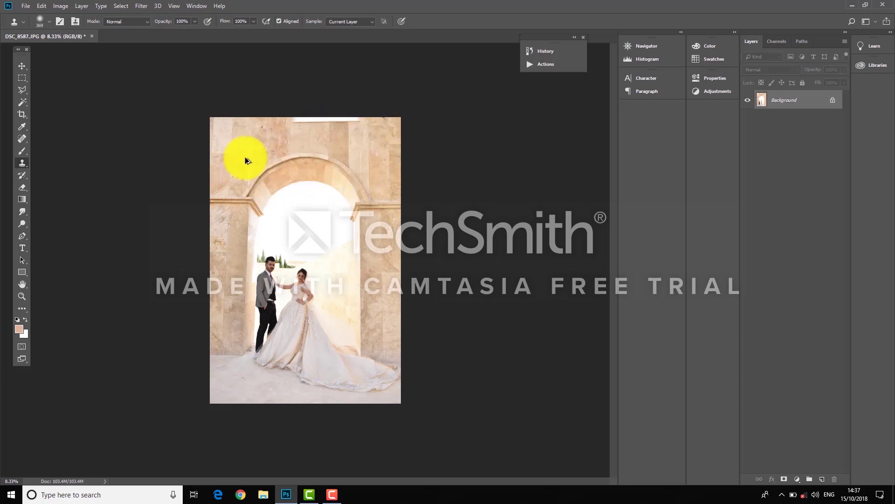
Step: Switch to the History Brush, set its size to 306 px, and paint back the original photo over the cloned stone
{"action": "left_click", "coordinate": [22, 175]}
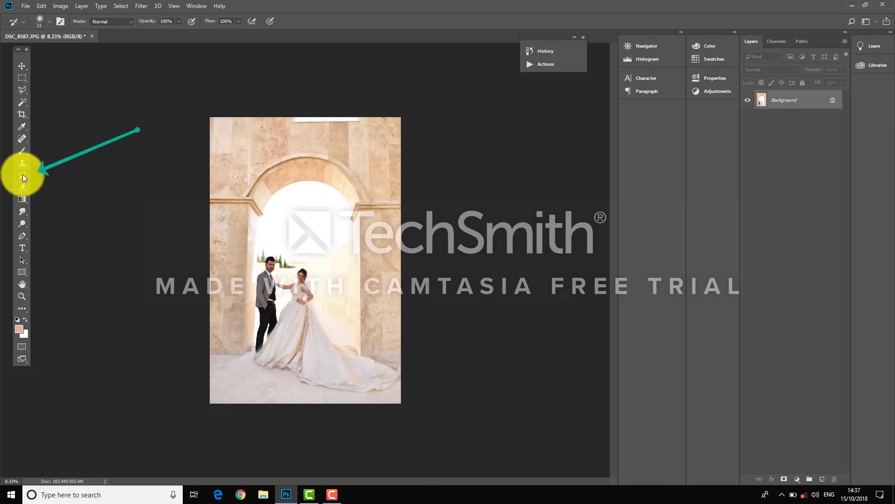
{"action": "right_click", "coordinate": [269, 166]}
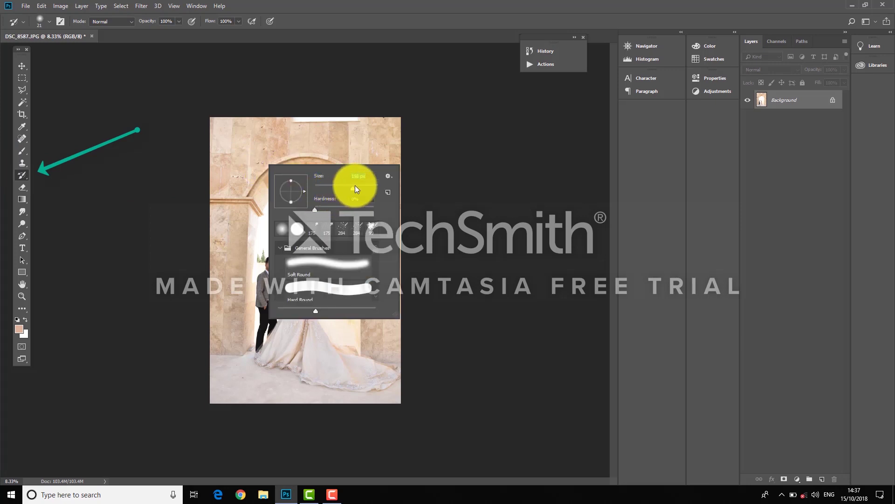
{"action": "mouse_move", "coordinate": [354, 186]}
{"action": "left_mouse_down"}
{"action": "mouse_move", "coordinate": [256, 194]}
{"action": "mouse_move", "coordinate": [362, 187]}
{"action": "left_mouse_up"}
{"action": "left_click", "coordinate": [248, 201]}
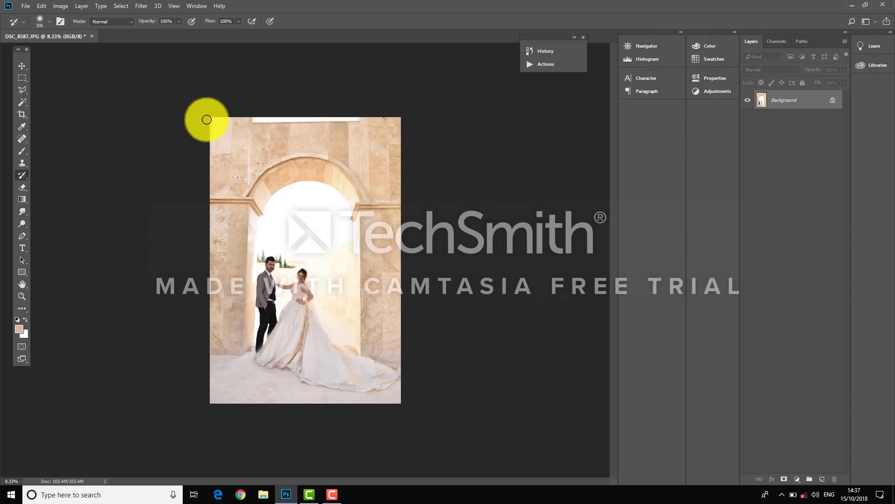
Step: Choose the Eraser Tool, set its size to 136 px, and erase a test stroke across the upper part of the arch
{"action": "left_click", "coordinate": [21, 188]}
{"action": "right_click", "coordinate": [22, 186]}
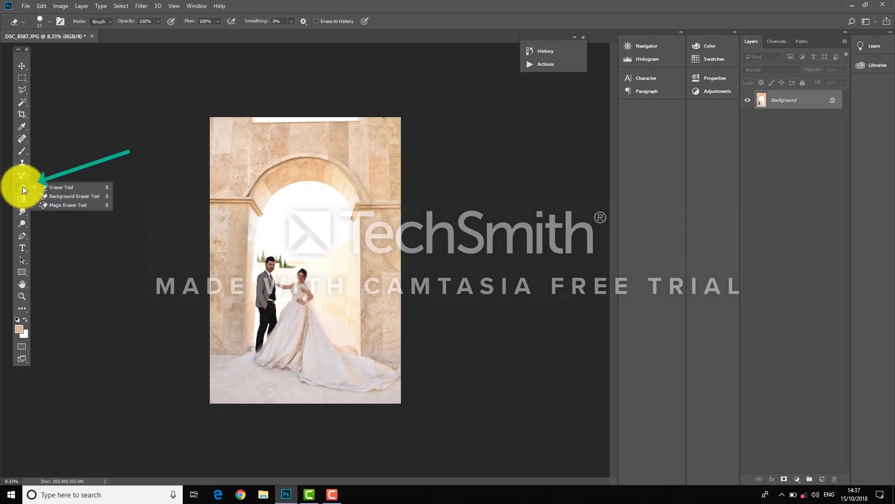
{"action": "left_click", "coordinate": [60, 186]}
{"action": "right_click", "coordinate": [376, 211]}
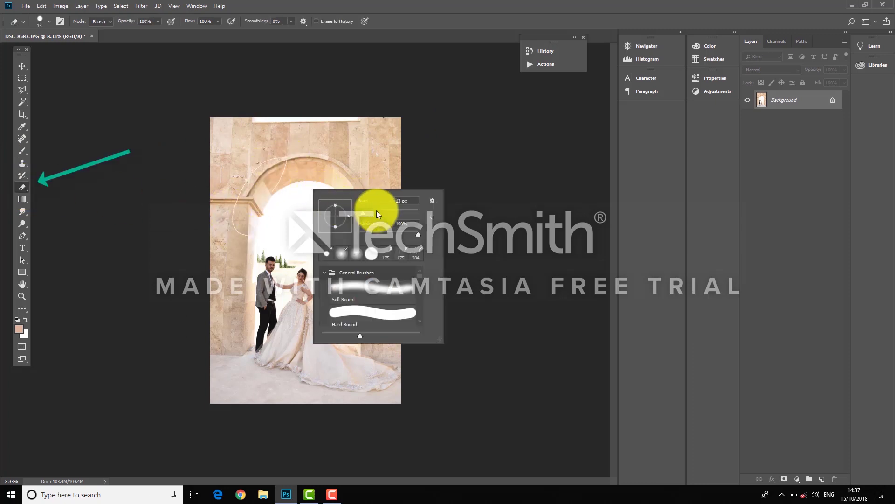
{"action": "mouse_move", "coordinate": [273, 193]}
{"action": "left_mouse_down"}
{"action": "mouse_move", "coordinate": [252, 201]}
{"action": "mouse_move", "coordinate": [256, 191]}
{"action": "mouse_move", "coordinate": [302, 185]}
{"action": "mouse_move", "coordinate": [273, 177]}
{"action": "left_mouse_up"}
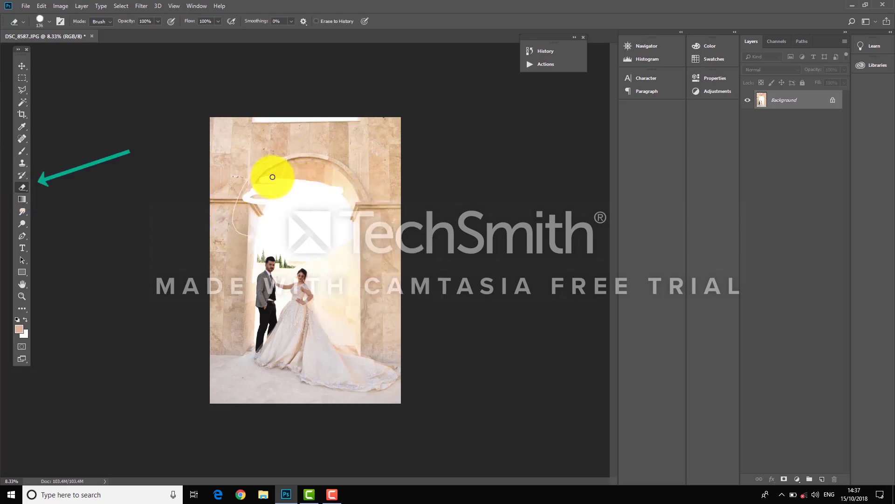
Step: Enlarge the eraser brush, erase another test stroke over the arch, and undo it
{"action": "right_click", "coordinate": [271, 177]}
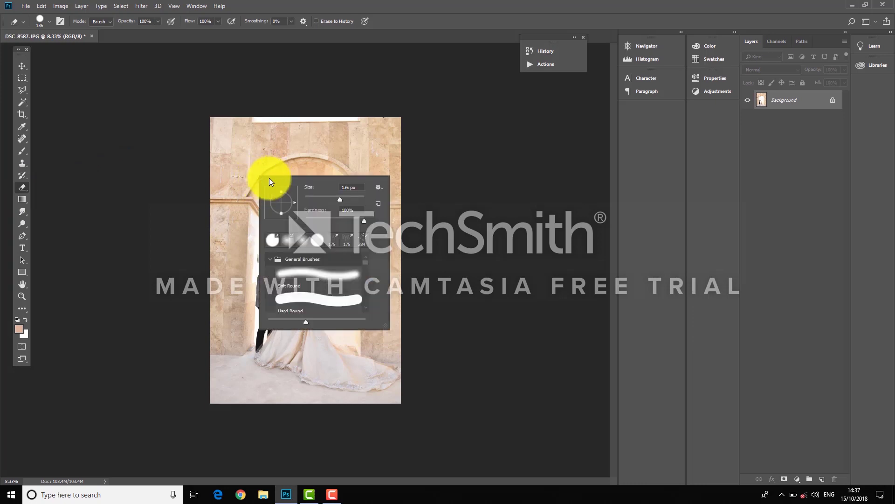
{"action": "left_click", "coordinate": [353, 199]}
{"action": "mouse_move", "coordinate": [269, 172]}
{"action": "left_mouse_down"}
{"action": "mouse_move", "coordinate": [229, 176]}
{"action": "mouse_move", "coordinate": [262, 172]}
{"action": "left_mouse_up"}
{"action": "key", "text": "ctrl+z"}
Step: Draw a test gradient over the photo with the Gradient Tool, and undo it
{"action": "left_click", "coordinate": [26, 198]}
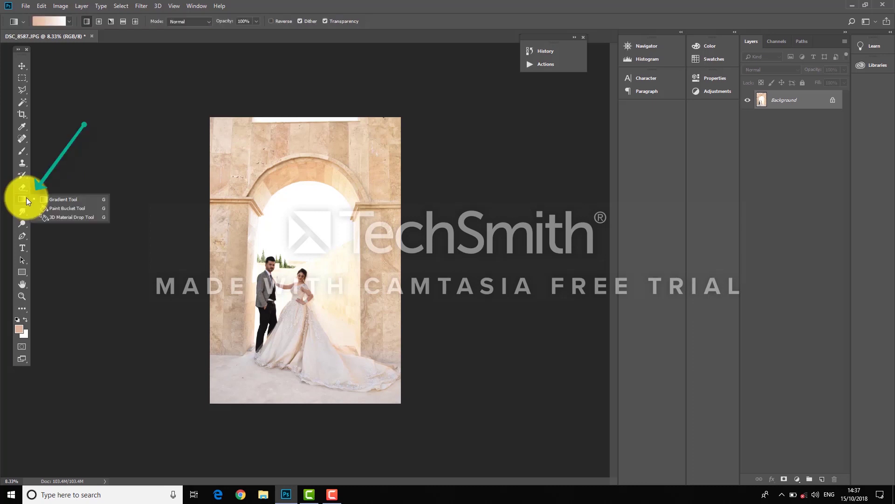
{"action": "left_click_drag", "start_coordinate": [270, 169], "coordinate": [273, 228]}
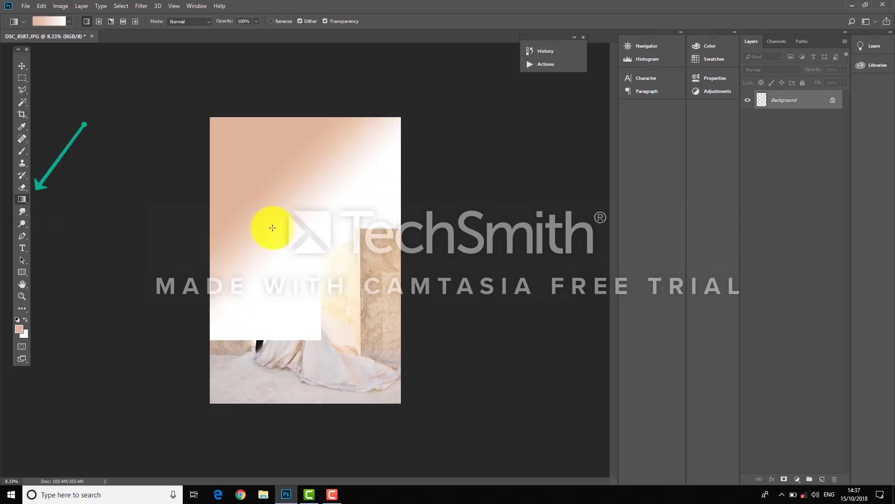
{"action": "key", "text": "ctrl+z"}
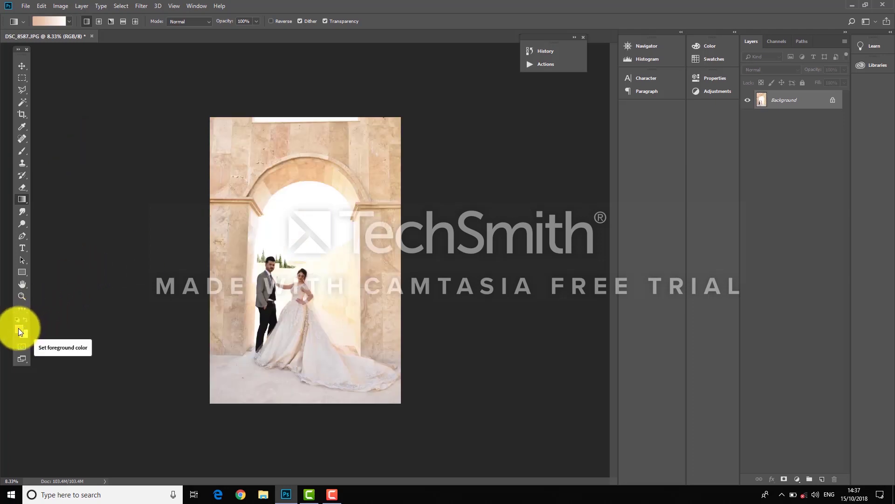
Step: Switch to the Paint Bucket Tool, fill the stone wall above the arch with the foreground colour, and undo the fill
{"action": "left_click", "coordinate": [22, 200]}
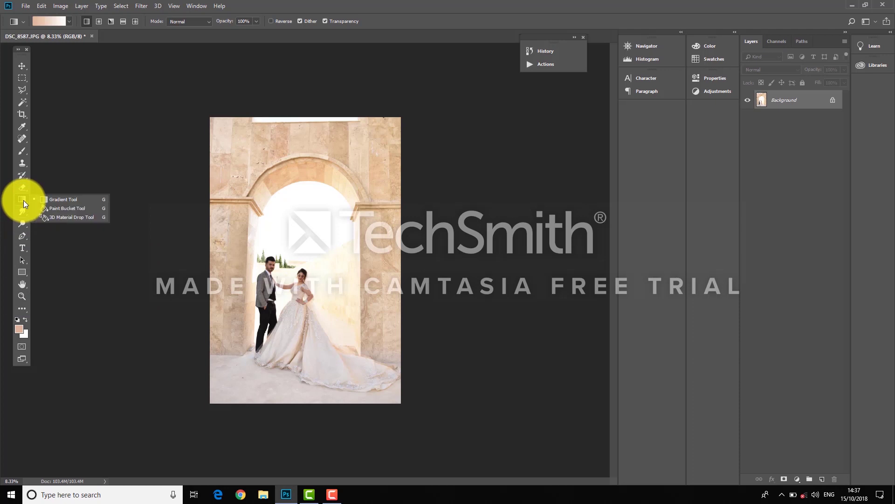
{"action": "left_click", "coordinate": [55, 209]}
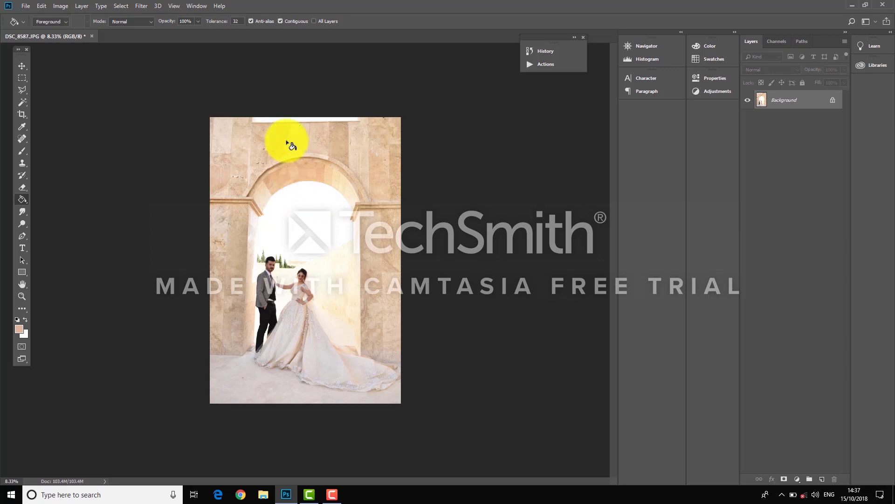
{"action": "left_click", "coordinate": [248, 151]}
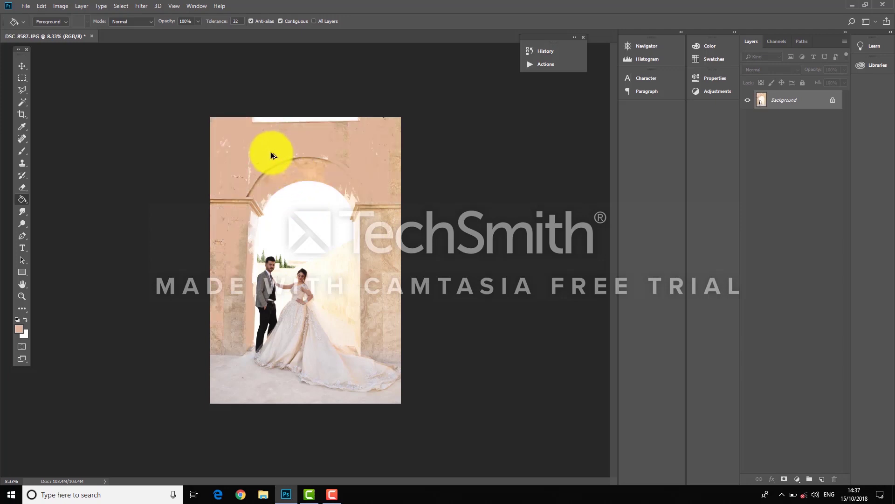
{"action": "key", "text": "ctrl+z"}
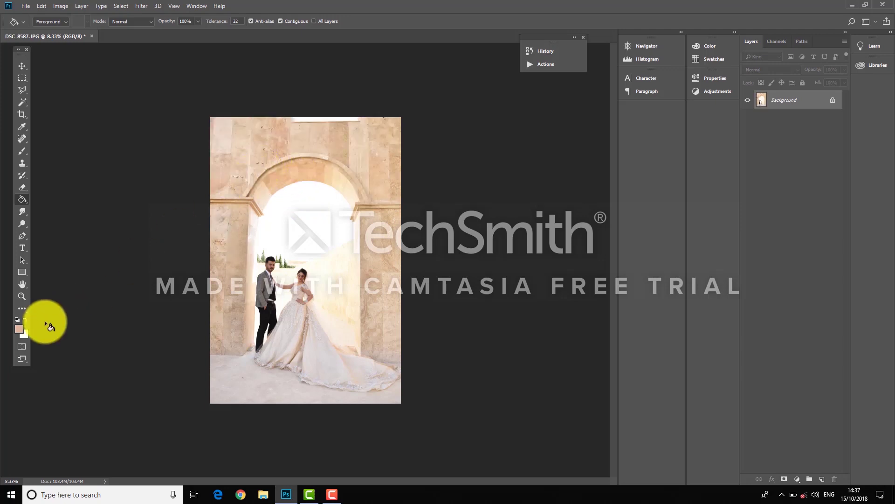
Step: Set the foreground colour to grey 7b7b7b, fill the stone wall with it, and undo the fill
{"action": "left_click", "coordinate": [19, 329]}
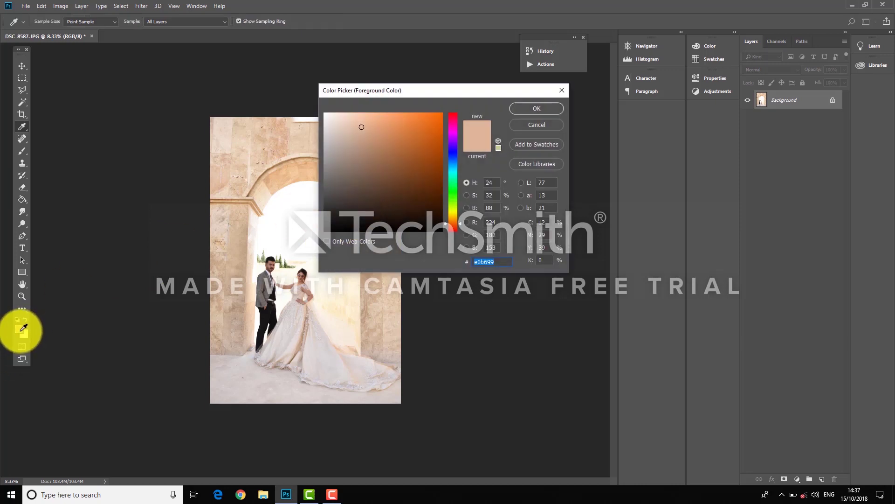
{"action": "left_click_drag", "start_coordinate": [350, 174], "coordinate": [309, 175]}
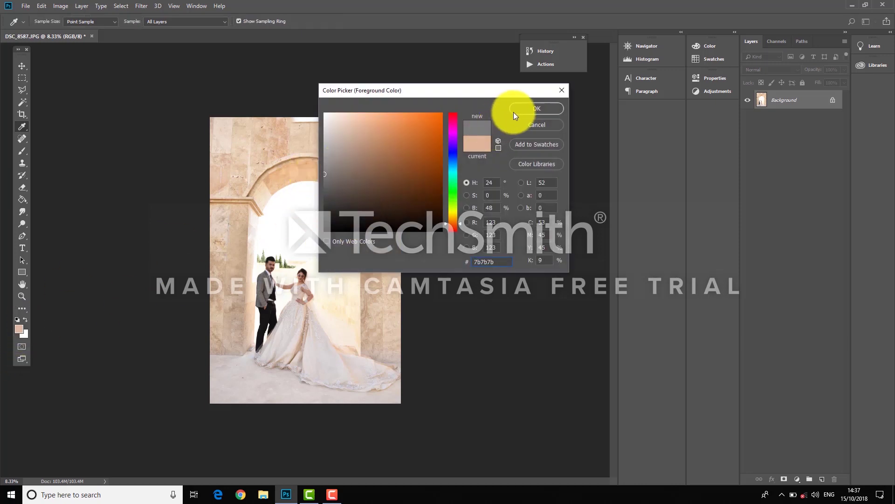
{"action": "left_click", "coordinate": [537, 108]}
{"action": "left_click", "coordinate": [280, 175]}
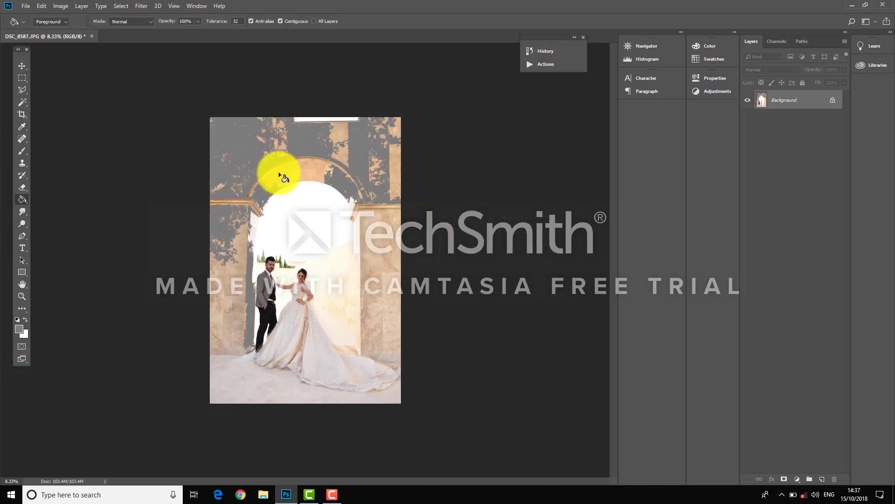
{"action": "key", "text": "ctrl+z"}
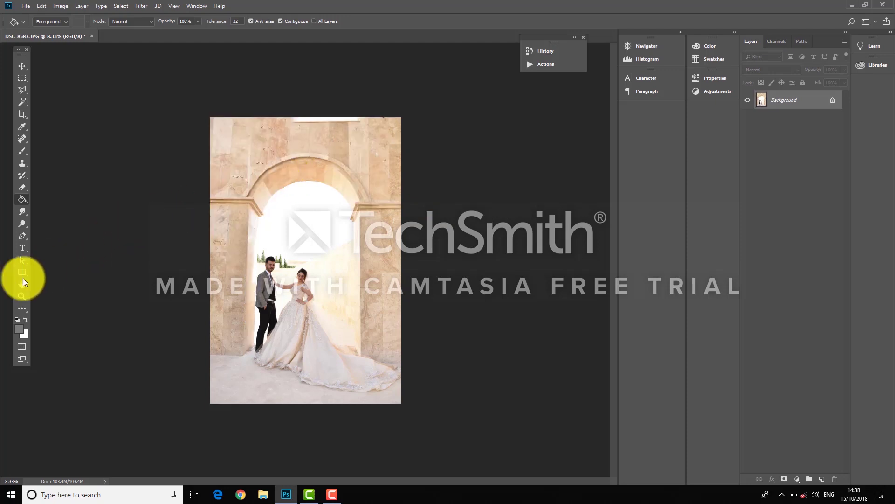
Step: Switch to the Blur Tool, enlarge its brush and blur a spot beside the left pillar
{"action": "left_click", "coordinate": [26, 213]}
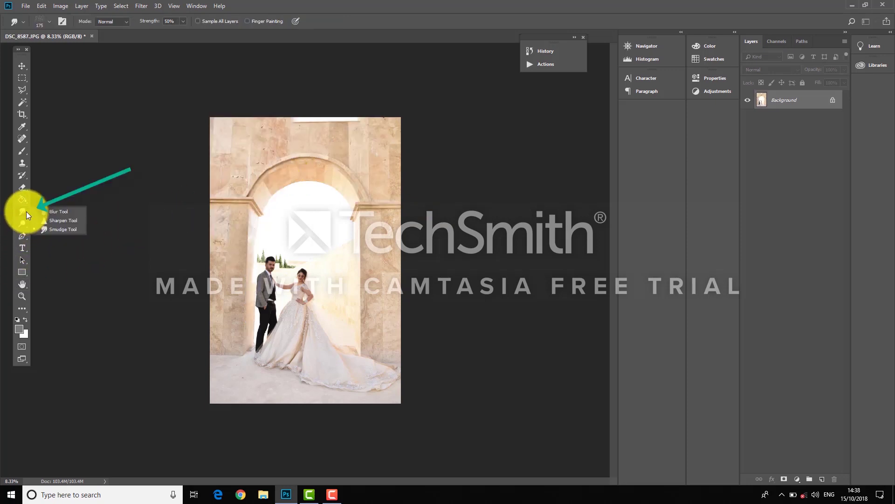
{"action": "left_click", "coordinate": [63, 214]}
{"action": "right_click", "coordinate": [318, 229]}
{"action": "left_click", "coordinate": [356, 245]}
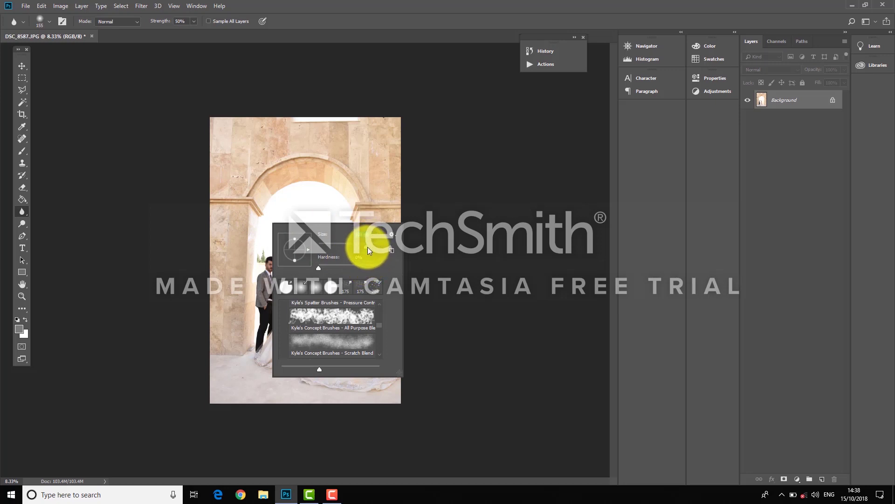
{"action": "left_click_drag", "start_coordinate": [368, 247], "coordinate": [364, 247]}
{"action": "left_click", "coordinate": [273, 197]}
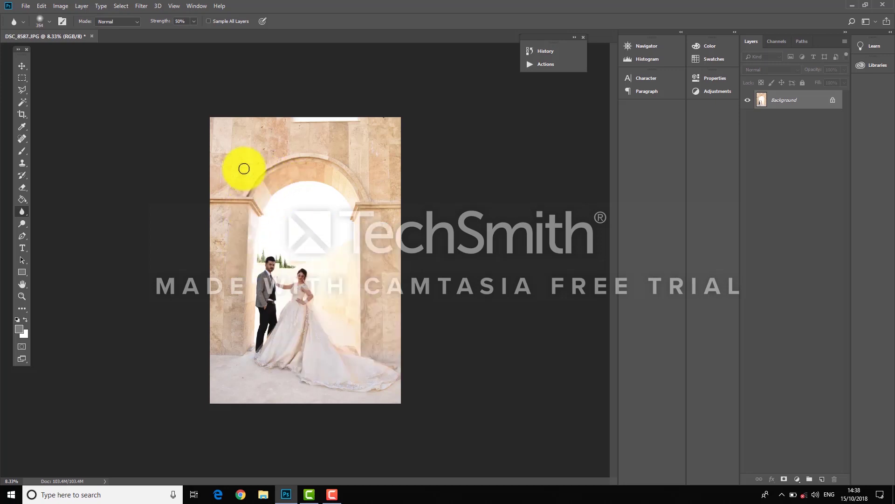
Step: Switch to the Sharpen Tool, set its brush size to 480 px and sharpen the groom's face
{"action": "right_click", "coordinate": [31, 211]}
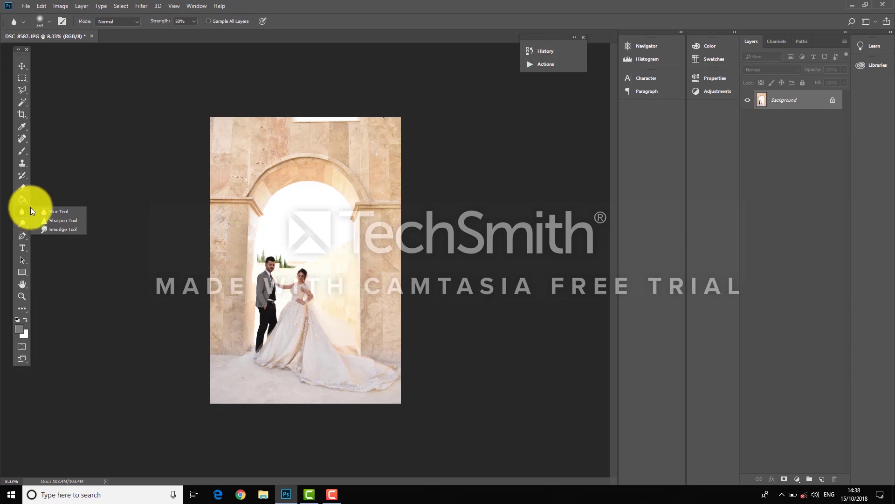
{"action": "left_click", "coordinate": [63, 221]}
{"action": "right_click", "coordinate": [262, 195]}
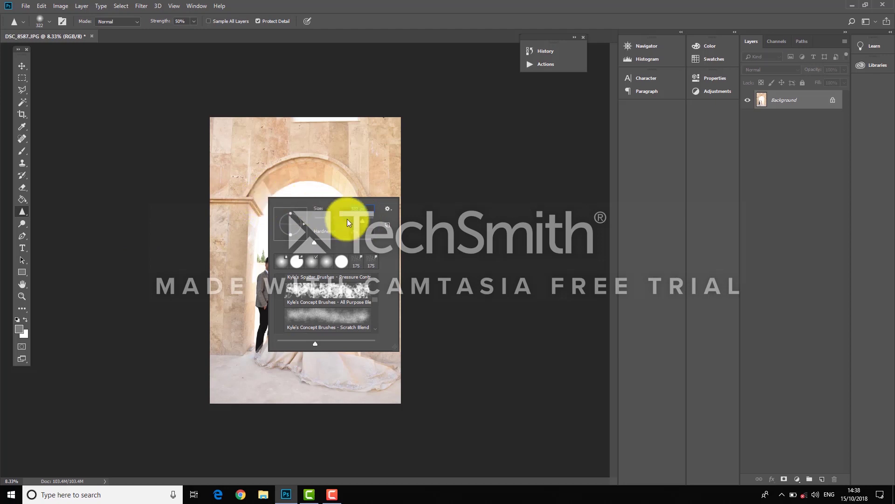
{"action": "left_click_drag", "start_coordinate": [362, 218], "coordinate": [368, 222]}
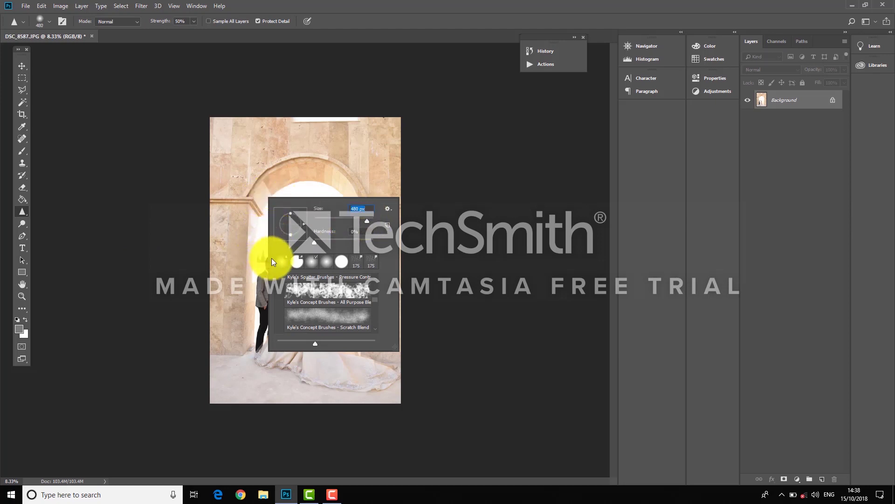
{"action": "left_click", "coordinate": [262, 272]}
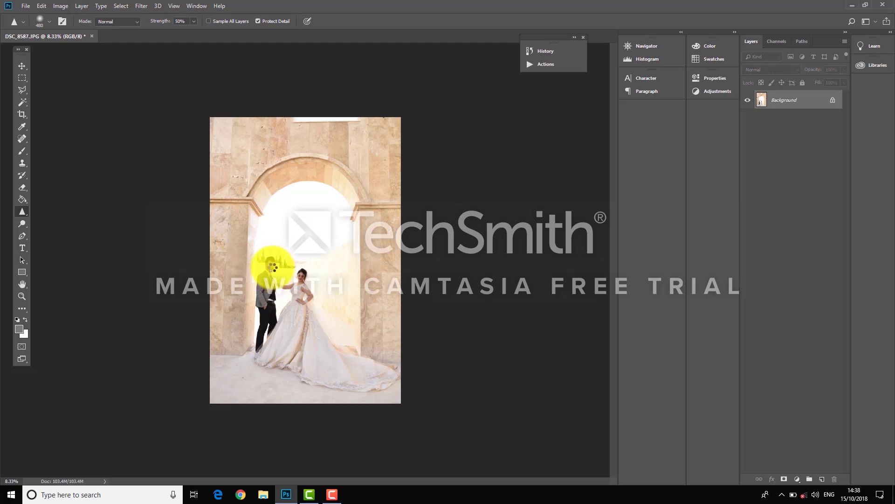
{"action": "key", "text": "ctrl+plus"}
{"action": "key", "text": "ctrl+plus"}
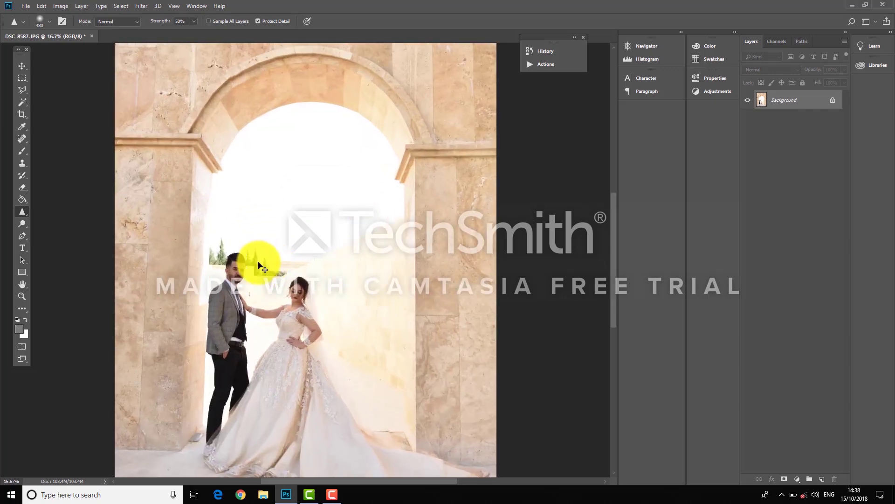
{"action": "left_click_drag", "start_coordinate": [237, 268], "coordinate": [272, 241]}
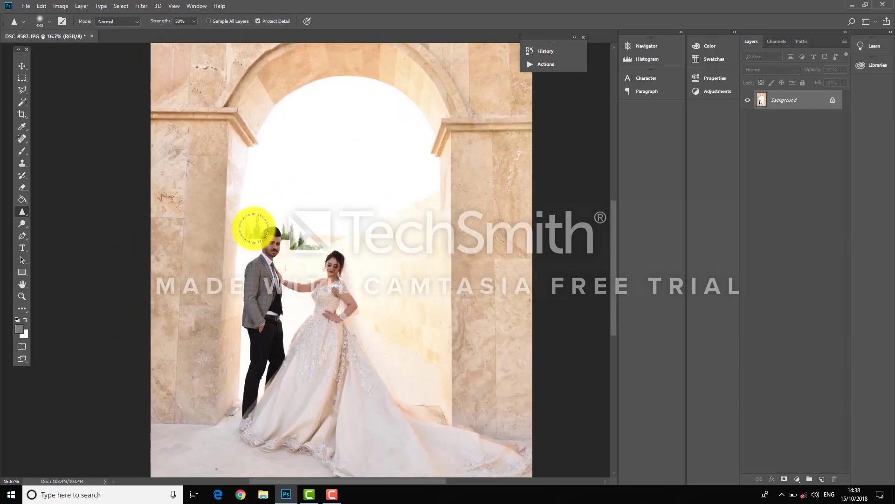
Step: Switch to the Smudge Tool with a 480 px brush, smear over the groom's head, and undo the smudge
{"action": "right_click", "coordinate": [27, 212]}
{"action": "left_click", "coordinate": [58, 229]}
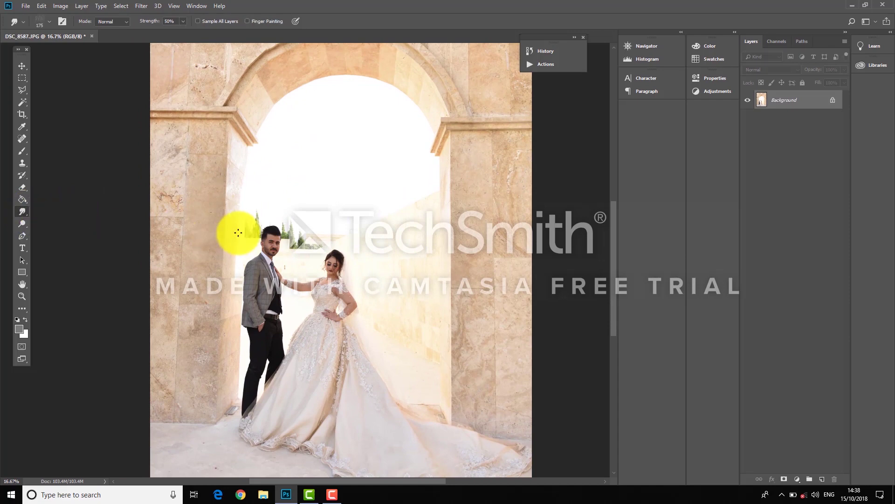
{"action": "right_click", "coordinate": [280, 245]}
{"action": "left_click_drag", "start_coordinate": [383, 273], "coordinate": [384, 273]}
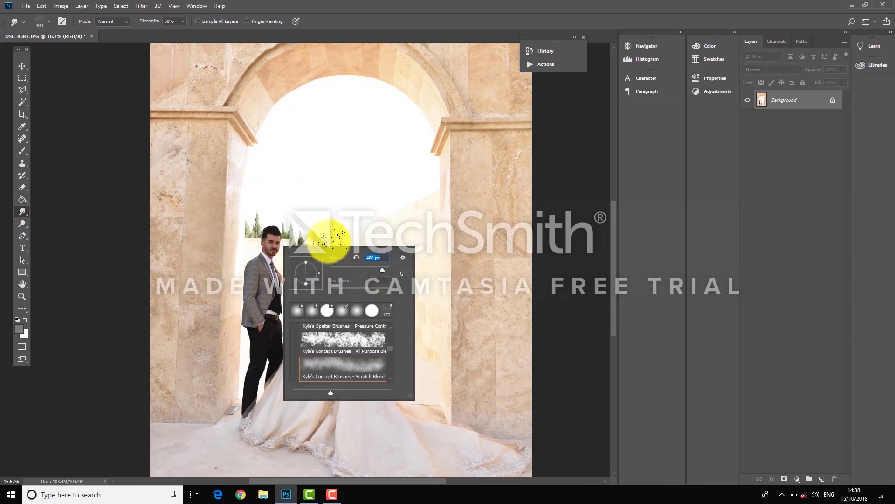
{"action": "mouse_move", "coordinate": [270, 236]}
{"action": "left_mouse_down"}
{"action": "mouse_move", "coordinate": [272, 274]}
{"action": "mouse_move", "coordinate": [231, 259]}
{"action": "left_mouse_up"}
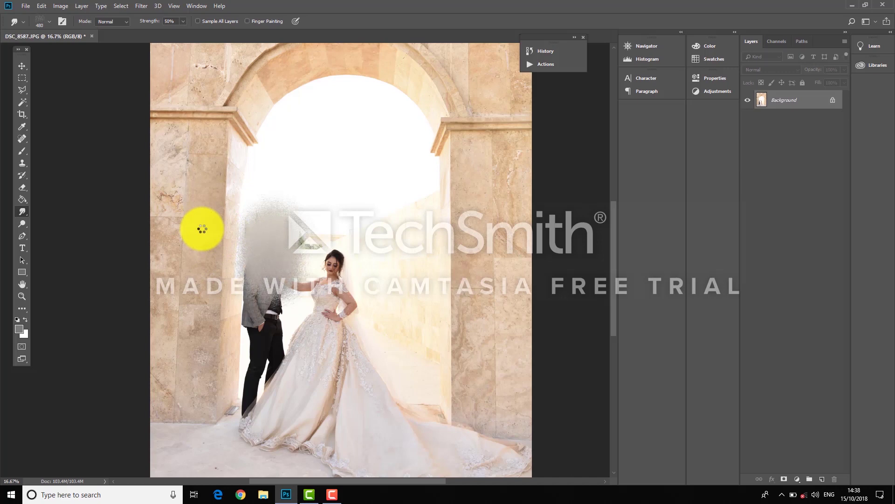
{"action": "key", "text": "ctrl+z"}
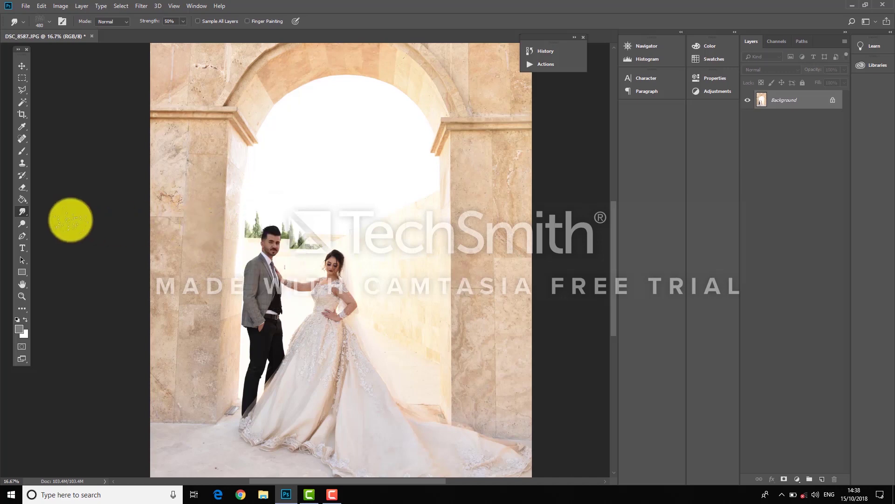
Step: Switch to the Dodge Tool, set its brush size to 161 px and lighten a patch of the left pillar
{"action": "right_click", "coordinate": [24, 210]}
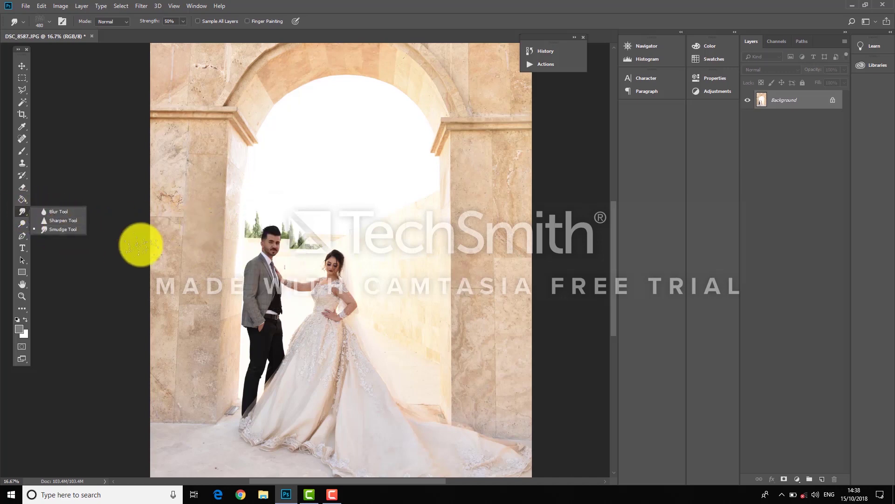
{"action": "left_click", "coordinate": [21, 211]}
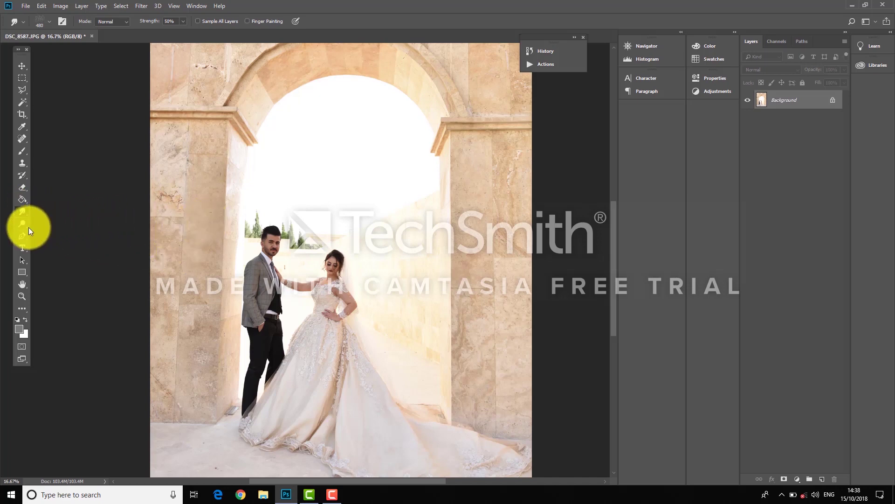
{"action": "left_click", "coordinate": [25, 228]}
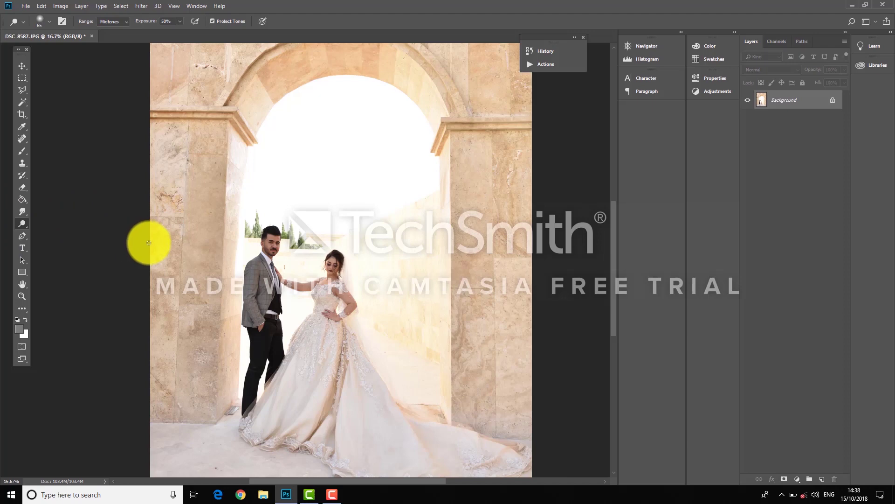
{"action": "right_click", "coordinate": [288, 220]}
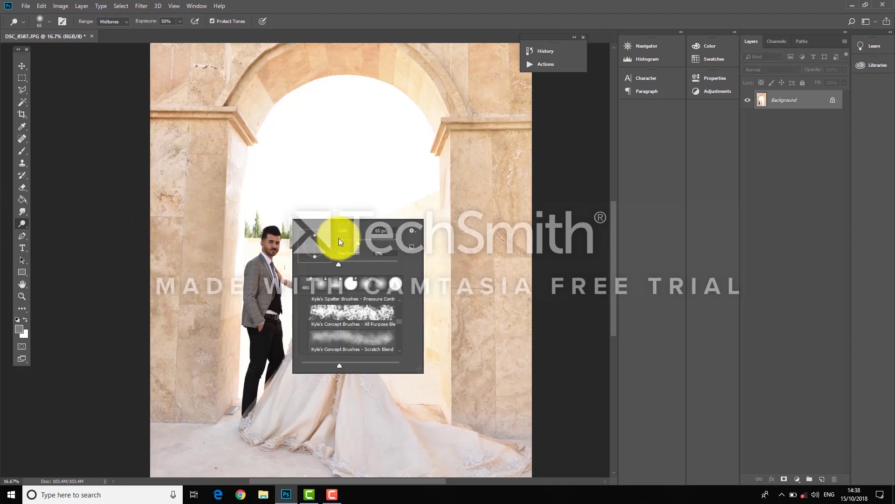
{"action": "left_click", "coordinate": [377, 242]}
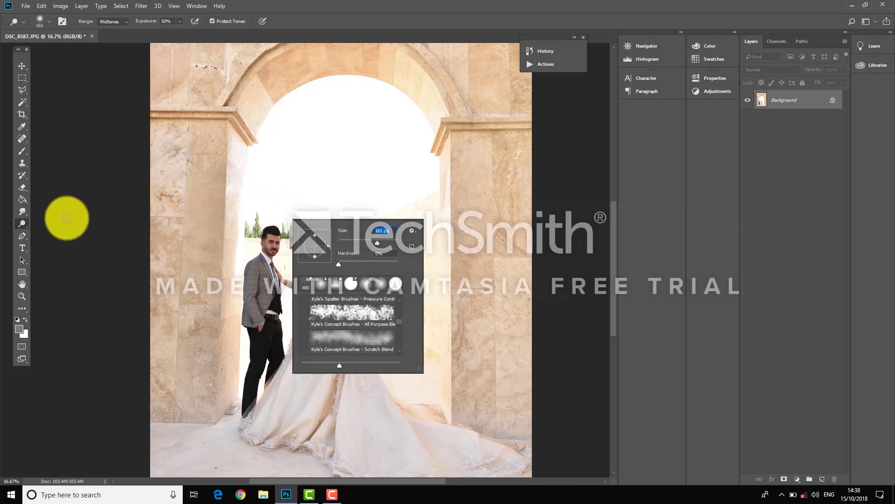
{"action": "right_click", "coordinate": [23, 224]}
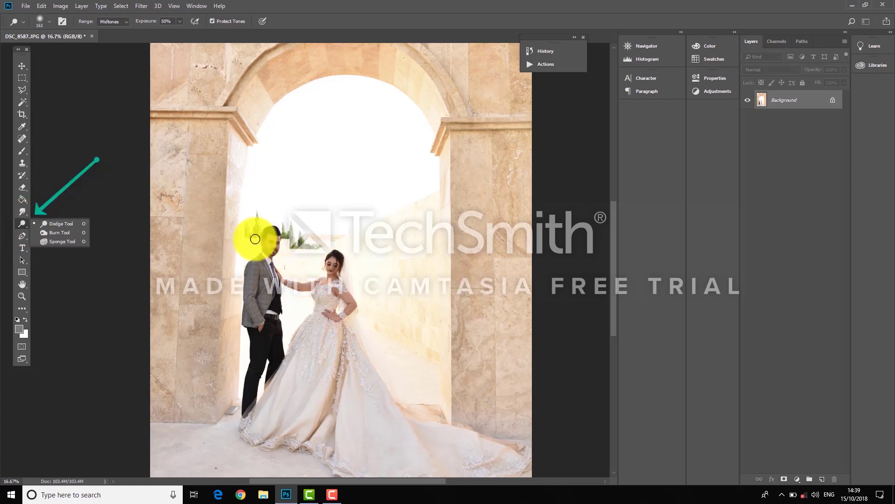
{"action": "mouse_move", "coordinate": [222, 195]}
{"action": "left_mouse_down"}
{"action": "mouse_move", "coordinate": [230, 168]}
{"action": "mouse_move", "coordinate": [222, 173]}
{"action": "left_mouse_up"}
Step: Enlarge the Dodge brush to 275 px and lighten more of the left pillar
{"action": "right_click", "coordinate": [219, 216]}
{"action": "left_click_drag", "start_coordinate": [300, 242], "coordinate": [316, 244]}
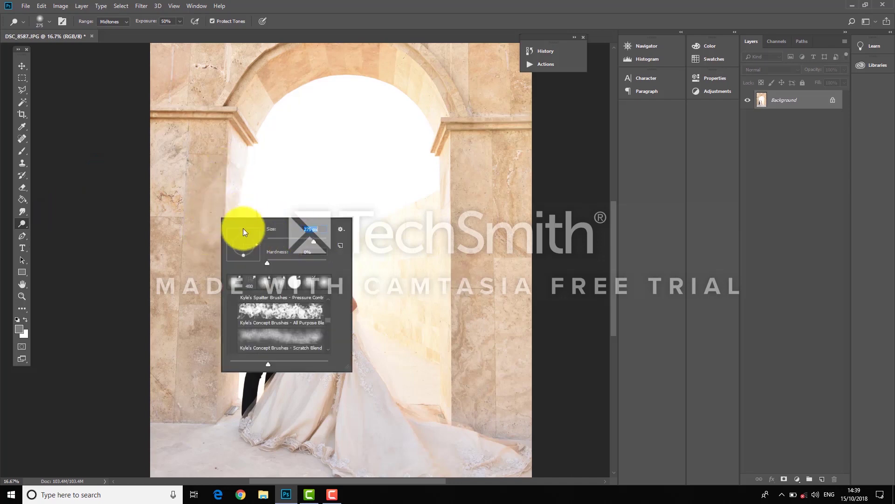
{"action": "left_click", "coordinate": [221, 165]}
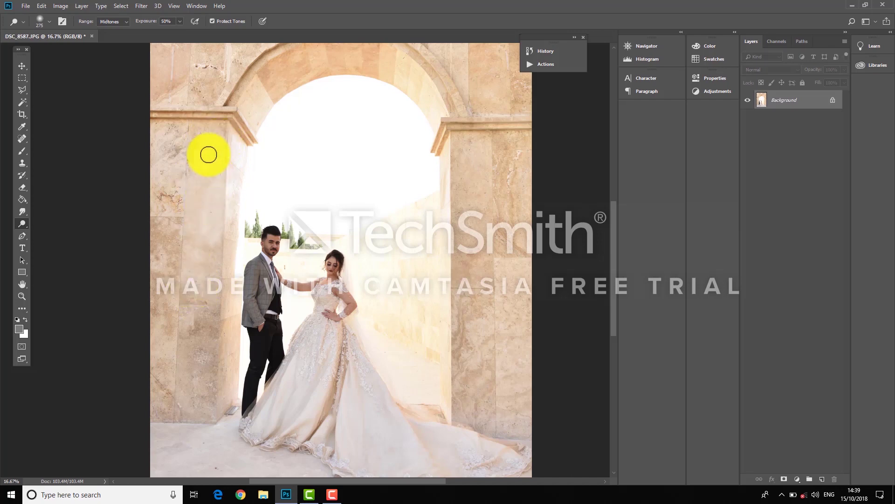
Step: Switch to the Burn Tool, set its brush size to 322 px and darken a patch of the left pillar
{"action": "right_click", "coordinate": [23, 224]}
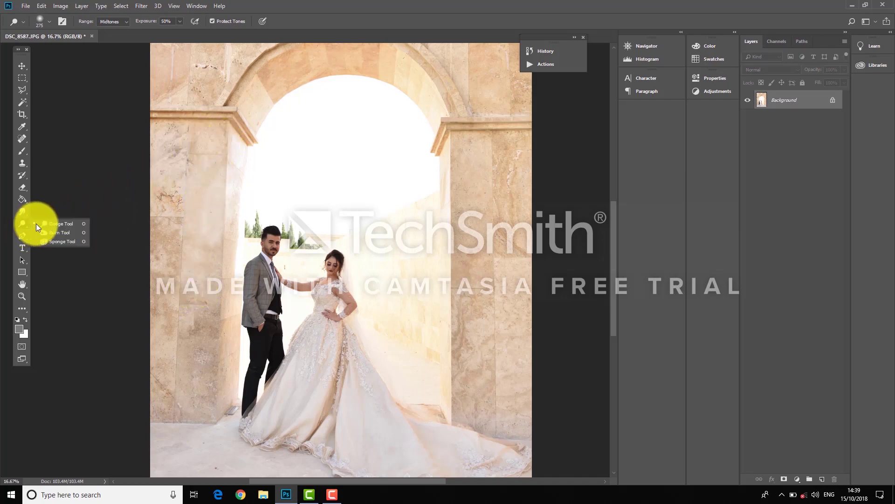
{"action": "left_click", "coordinate": [66, 244]}
{"action": "right_click", "coordinate": [238, 215]}
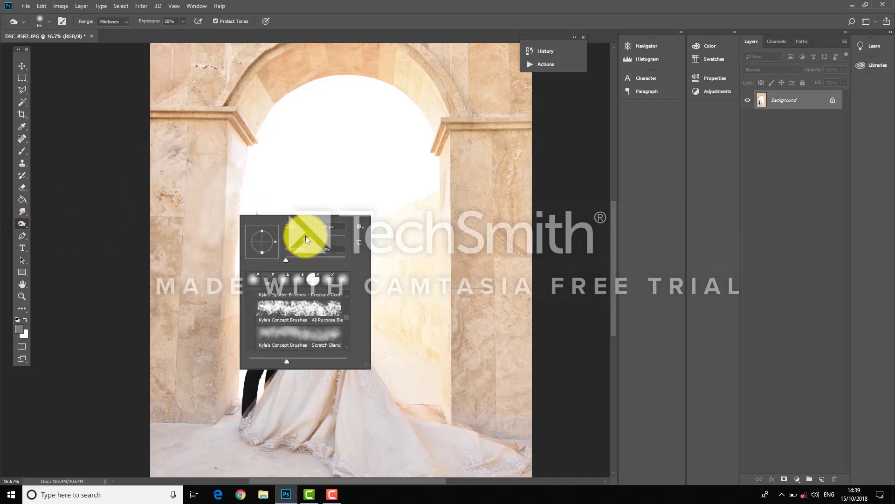
{"action": "left_click", "coordinate": [334, 237]}
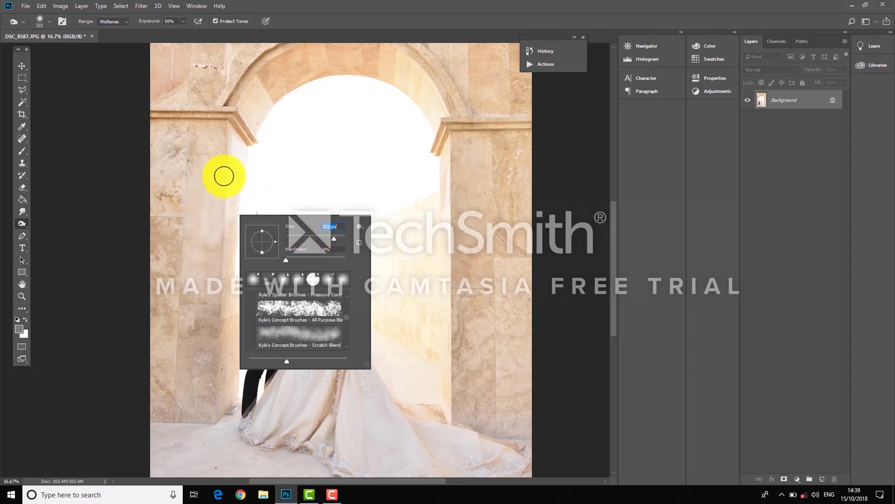
{"action": "key", "text": "Return"}
{"action": "mouse_move", "coordinate": [218, 225]}
{"action": "left_mouse_down"}
{"action": "mouse_move", "coordinate": [209, 144]}
{"action": "mouse_move", "coordinate": [199, 254]}
{"action": "mouse_move", "coordinate": [215, 158]}
{"action": "mouse_move", "coordinate": [214, 237]}
{"action": "mouse_move", "coordinate": [220, 169]}
{"action": "mouse_move", "coordinate": [208, 262]}
{"action": "mouse_move", "coordinate": [196, 265]}
{"action": "mouse_move", "coordinate": [198, 282]}
{"action": "mouse_move", "coordinate": [220, 269]}
{"action": "mouse_move", "coordinate": [213, 318]}
{"action": "mouse_move", "coordinate": [206, 240]}
{"action": "left_mouse_up"}
Step: Desaturate the left pillar using the Sponge Tool with a 291 px brush, and switch back to the Dodge Tool
{"action": "right_click", "coordinate": [24, 224]}
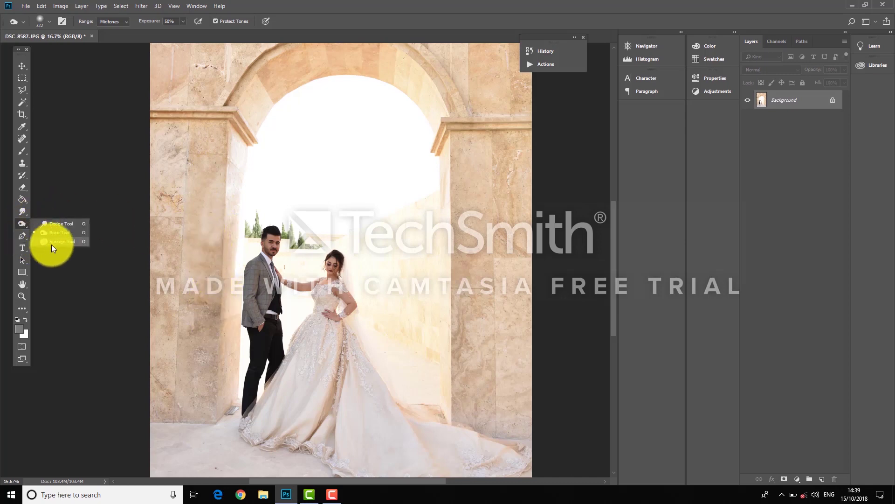
{"action": "left_click", "coordinate": [59, 242]}
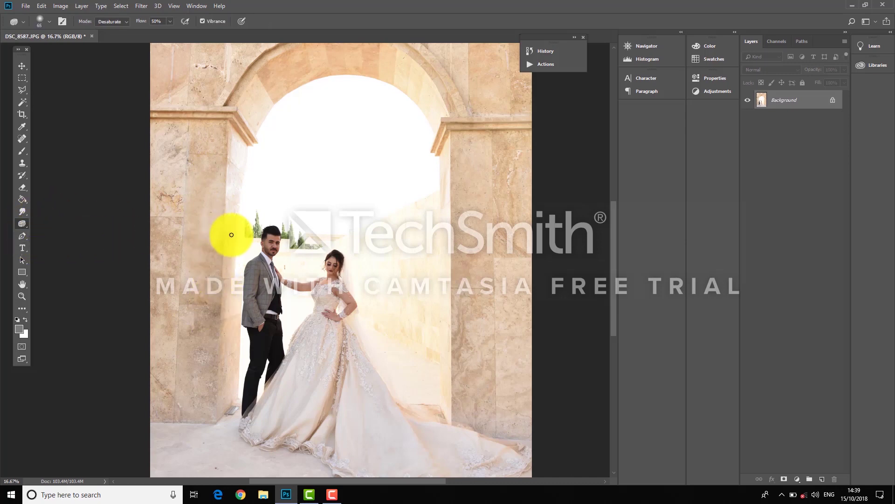
{"action": "right_click", "coordinate": [22, 225]}
{"action": "right_click", "coordinate": [247, 220]}
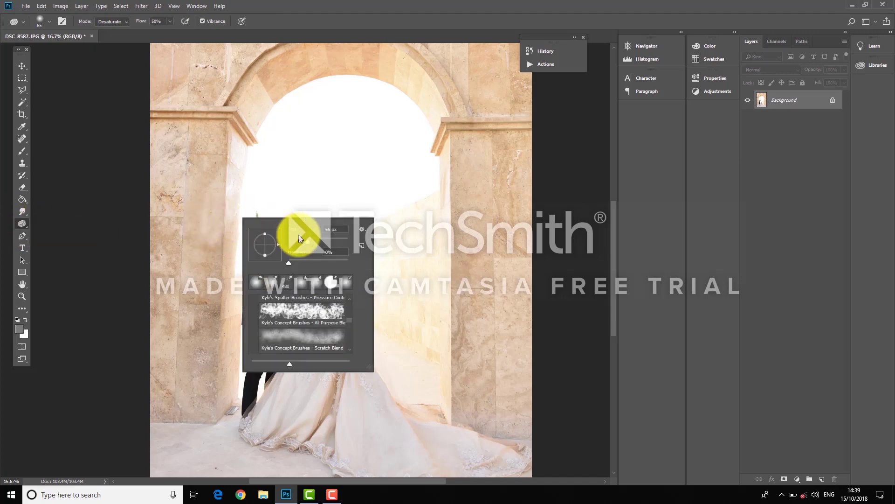
{"action": "left_click", "coordinate": [335, 241]}
{"action": "mouse_move", "coordinate": [218, 199]}
{"action": "left_mouse_down"}
{"action": "mouse_move", "coordinate": [250, 194]}
{"action": "mouse_move", "coordinate": [200, 199]}
{"action": "mouse_move", "coordinate": [250, 190]}
{"action": "mouse_move", "coordinate": [193, 195]}
{"action": "mouse_move", "coordinate": [245, 181]}
{"action": "mouse_move", "coordinate": [195, 178]}
{"action": "mouse_move", "coordinate": [248, 165]}
{"action": "mouse_move", "coordinate": [197, 169]}
{"action": "mouse_move", "coordinate": [247, 165]}
{"action": "mouse_move", "coordinate": [202, 180]}
{"action": "mouse_move", "coordinate": [225, 173]}
{"action": "mouse_move", "coordinate": [211, 232]}
{"action": "mouse_move", "coordinate": [214, 161]}
{"action": "mouse_move", "coordinate": [199, 251]}
{"action": "mouse_move", "coordinate": [215, 190]}
{"action": "mouse_move", "coordinate": [230, 195]}
{"action": "mouse_move", "coordinate": [228, 242]}
{"action": "mouse_move", "coordinate": [234, 208]}
{"action": "mouse_move", "coordinate": [218, 275]}
{"action": "mouse_move", "coordinate": [227, 238]}
{"action": "mouse_move", "coordinate": [224, 292]}
{"action": "mouse_move", "coordinate": [224, 255]}
{"action": "mouse_move", "coordinate": [207, 298]}
{"action": "mouse_move", "coordinate": [196, 254]}
{"action": "left_mouse_up"}
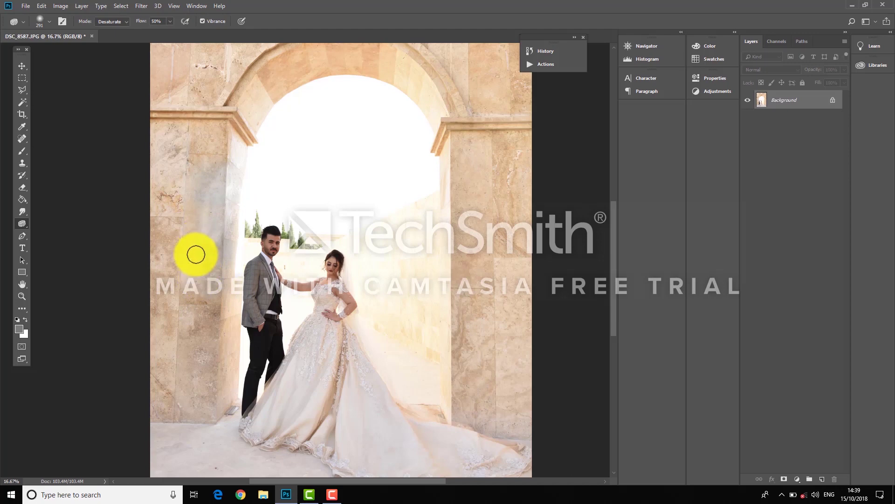
{"action": "right_click", "coordinate": [21, 223]}
{"action": "left_click", "coordinate": [54, 225]}
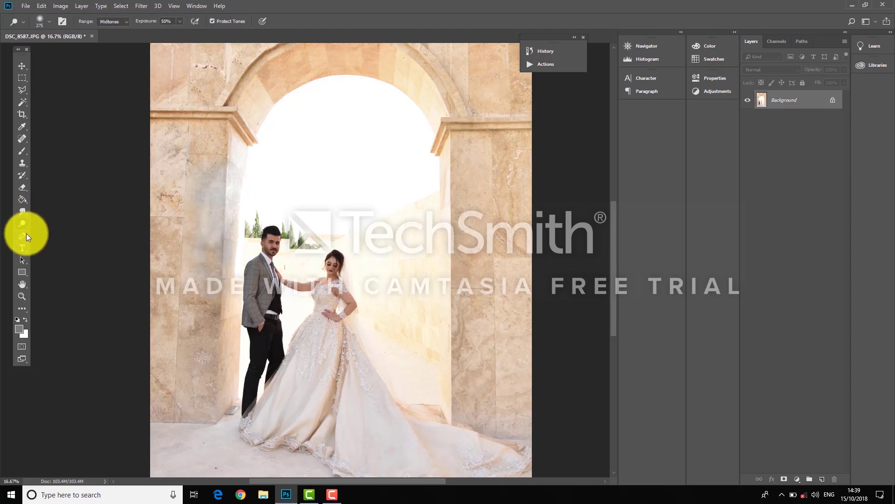
Step: Draw a small test path with the Pen Tool beside the groom, view its path commands, and remove the path
{"action": "left_click", "coordinate": [26, 236]}
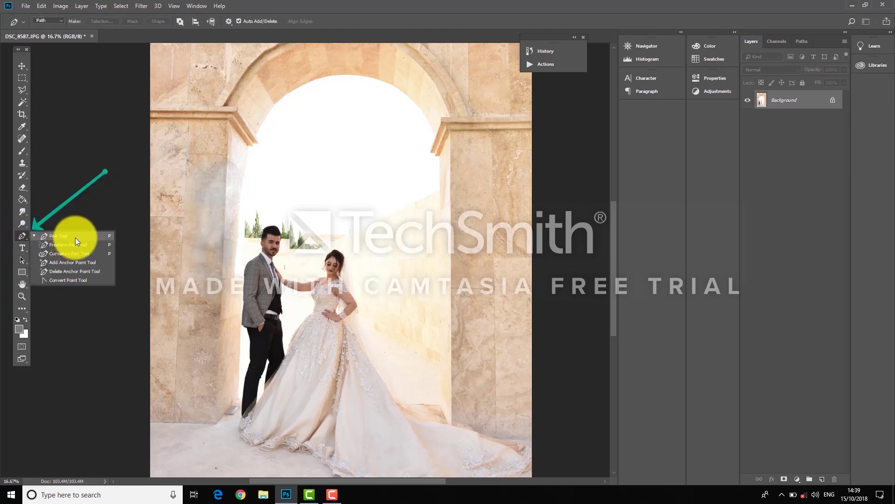
{"action": "left_click", "coordinate": [74, 238]}
{"action": "left_click", "coordinate": [229, 184]}
{"action": "left_click", "coordinate": [216, 250]}
{"action": "left_click", "coordinate": [241, 257]}
{"action": "left_click", "coordinate": [251, 211]}
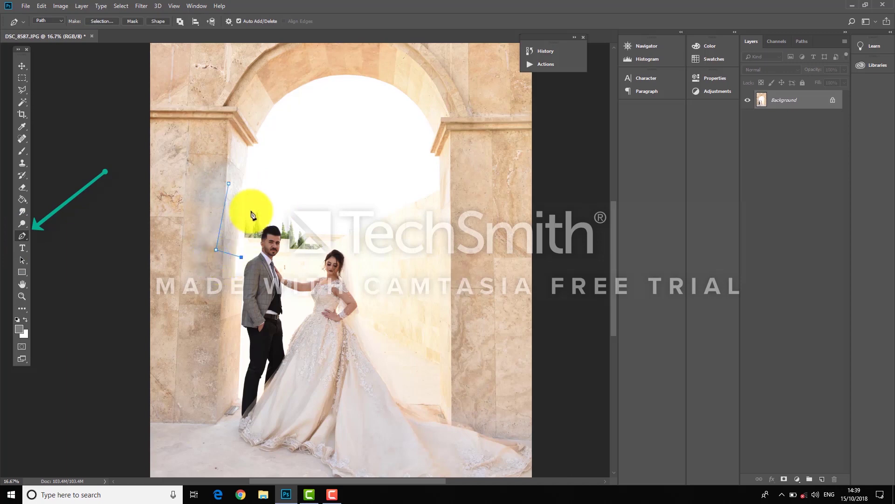
{"action": "left_click", "coordinate": [228, 183]}
{"action": "left_click", "coordinate": [239, 189]}
{"action": "right_click", "coordinate": [247, 200]}
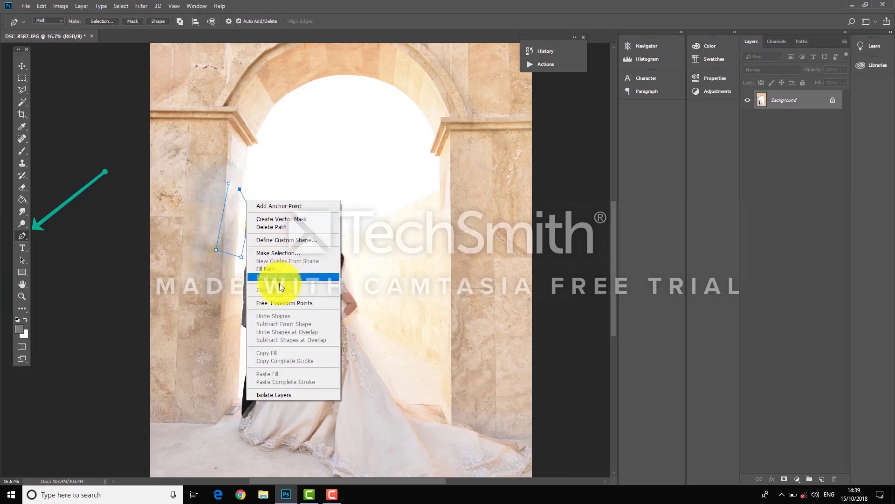
{"action": "left_click", "coordinate": [220, 234]}
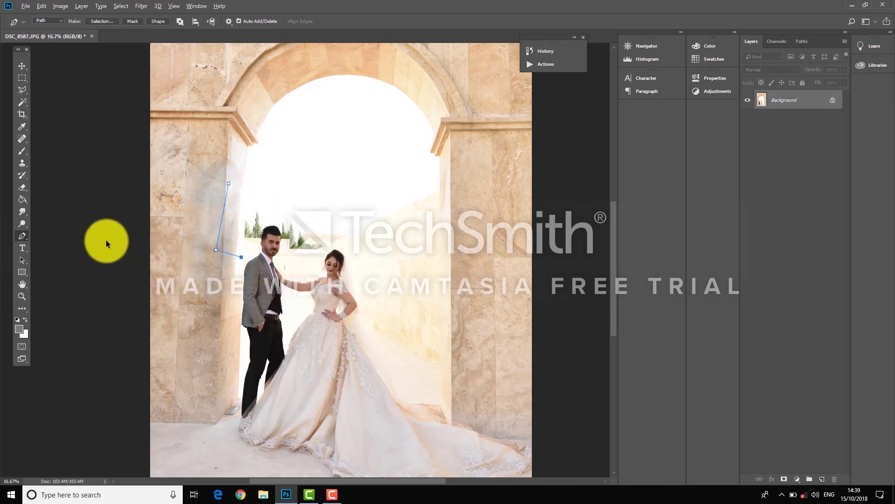
Step: View the pen tool variants, enter short test text in the arch opening with the Type Tool, and discard the text
{"action": "right_click", "coordinate": [21, 236]}
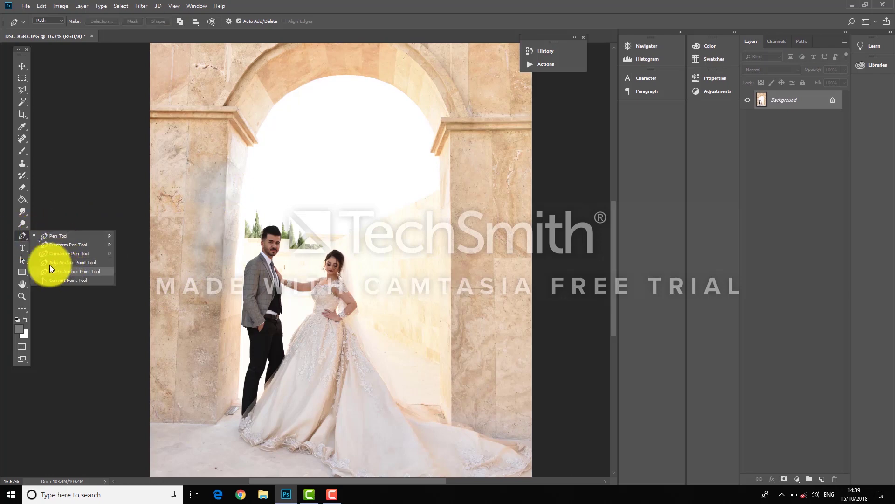
{"action": "left_click", "coordinate": [21, 247]}
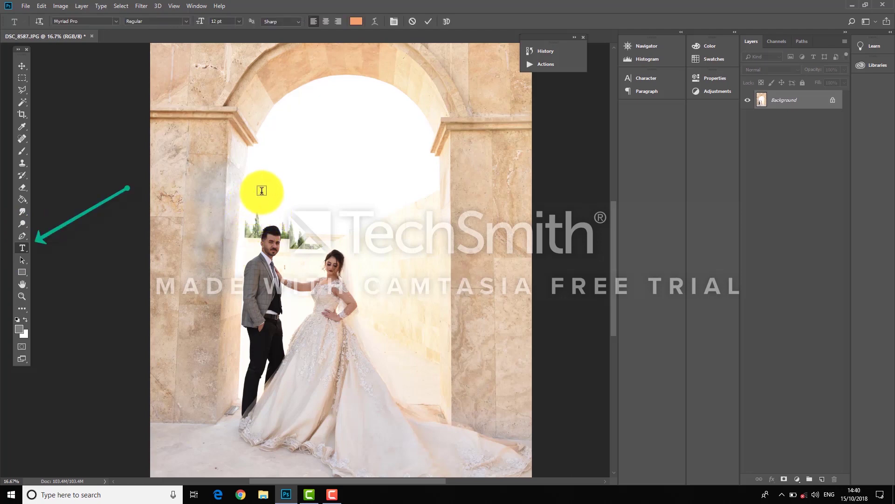
{"action": "left_click", "coordinate": [262, 190]}
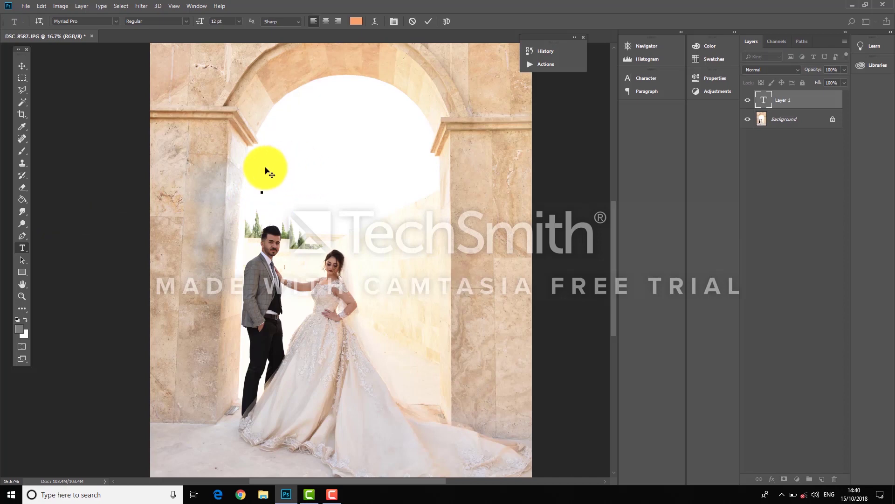
{"action": "type", "text": "sdfsdfasd"}
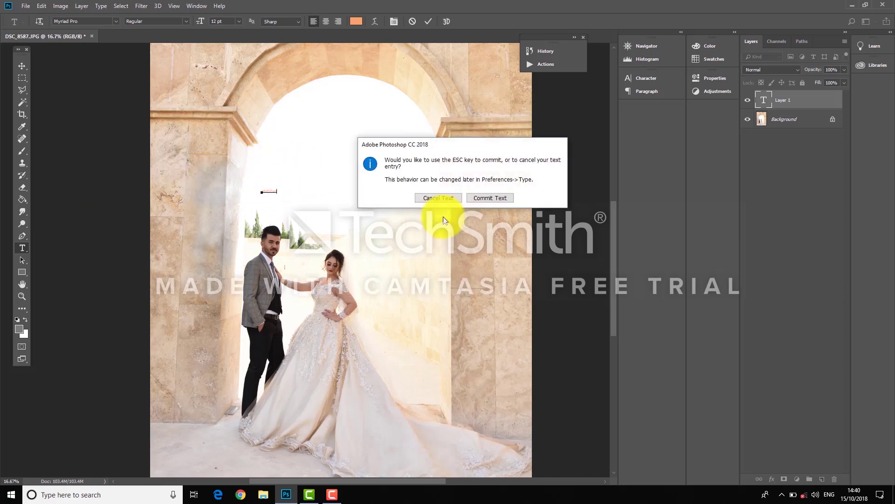
{"action": "left_click", "coordinate": [441, 200]}
{"action": "key", "text": "Escape"}
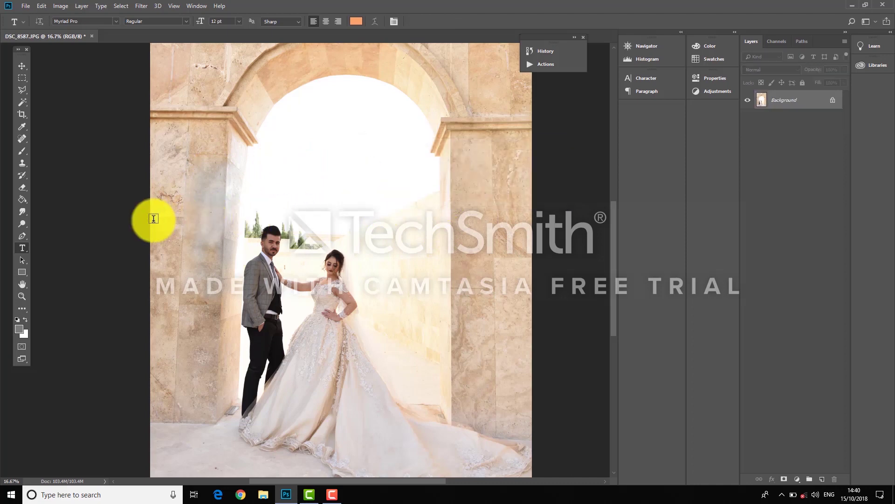
Step: Try the Path Selection Tool on several areas around the couple and view its tool variants
{"action": "left_click", "coordinate": [21, 261]}
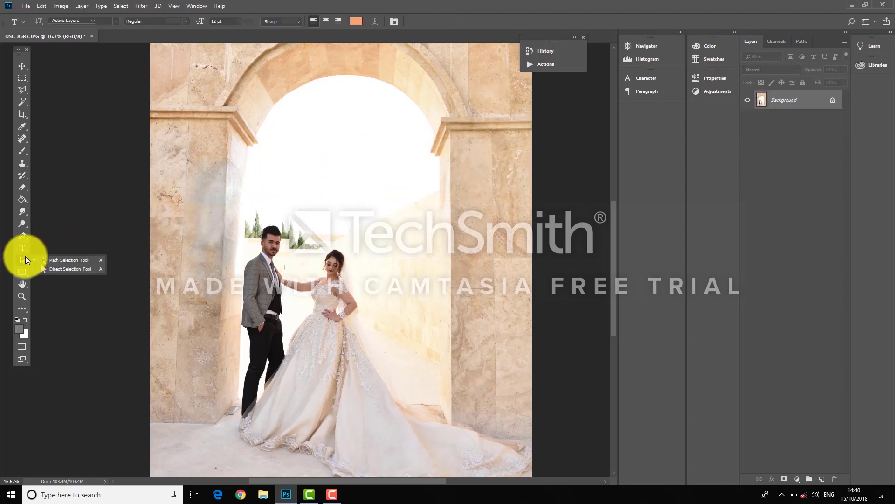
{"action": "left_click", "coordinate": [57, 261]}
{"action": "left_click_drag", "start_coordinate": [288, 239], "coordinate": [260, 289]}
{"action": "left_click_drag", "start_coordinate": [334, 256], "coordinate": [326, 290]}
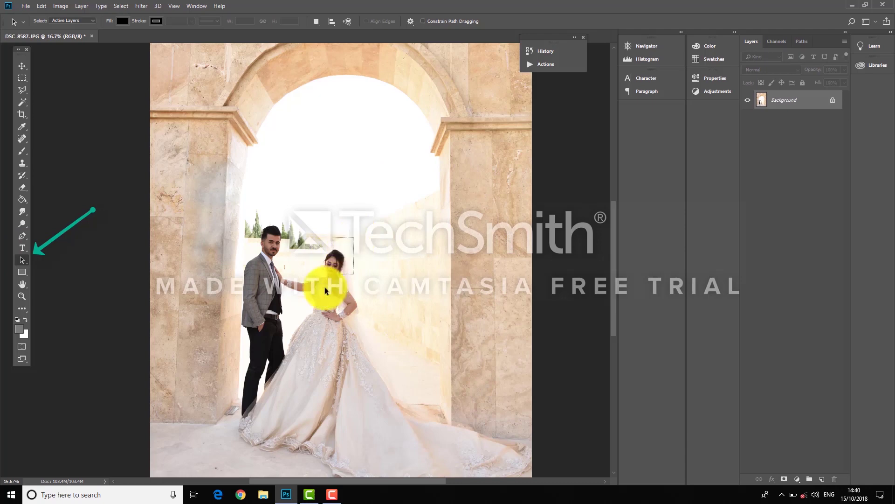
{"action": "left_click_drag", "start_coordinate": [295, 321], "coordinate": [306, 330]}
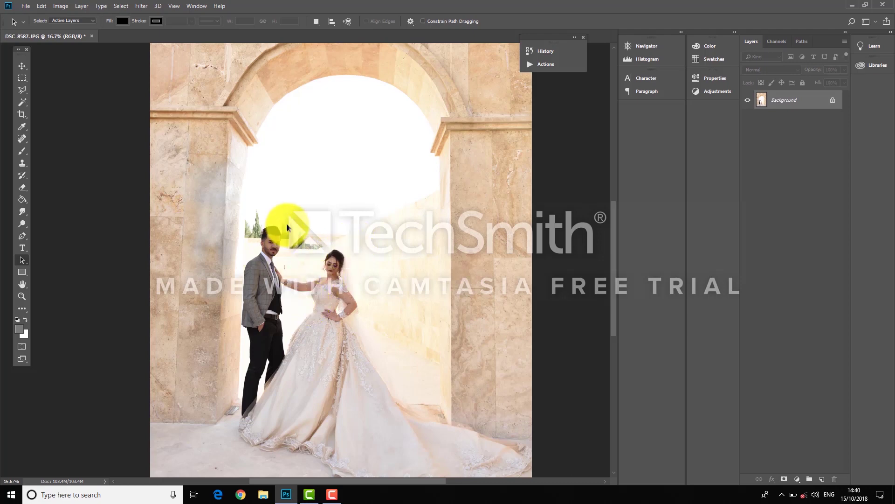
{"action": "left_click_drag", "start_coordinate": [286, 226], "coordinate": [263, 268]}
{"action": "right_click", "coordinate": [21, 261]}
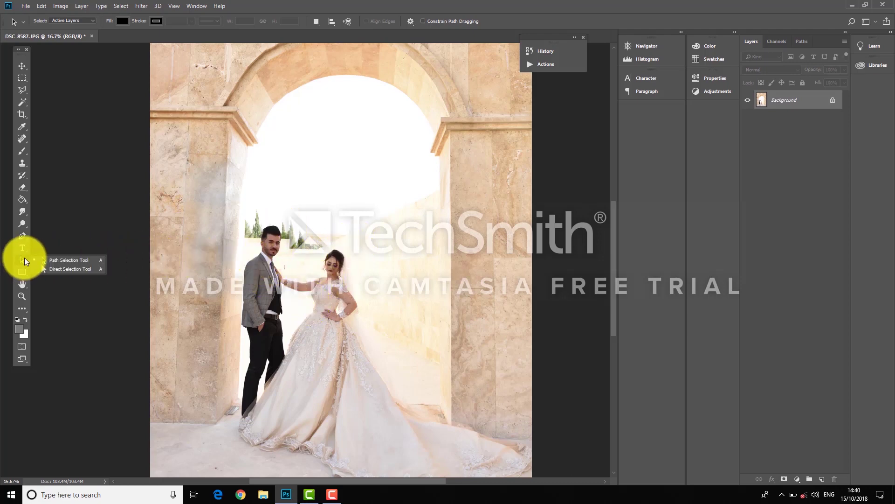
{"action": "left_click", "coordinate": [25, 257]}
Step: Draw two filled rectangles in the arch opening, about 472 × 275 px and about 191 × 383 px
{"action": "left_click", "coordinate": [24, 273]}
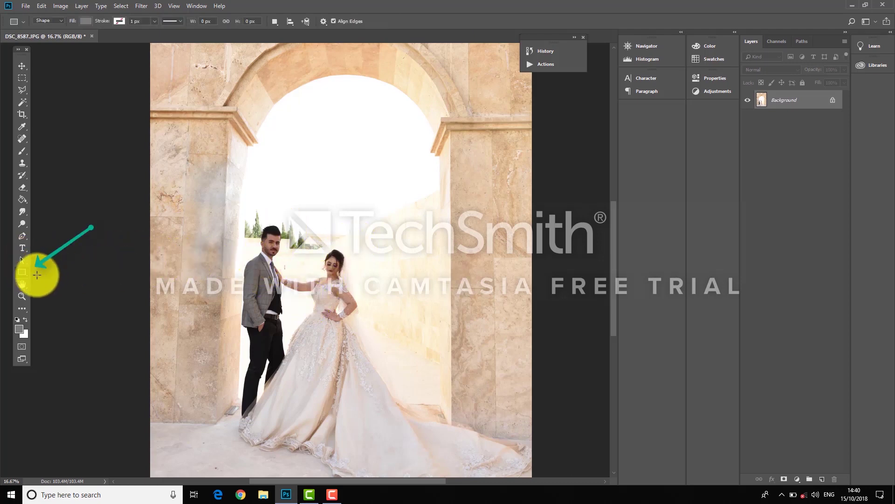
{"action": "right_click", "coordinate": [26, 271]}
{"action": "left_click", "coordinate": [22, 271]}
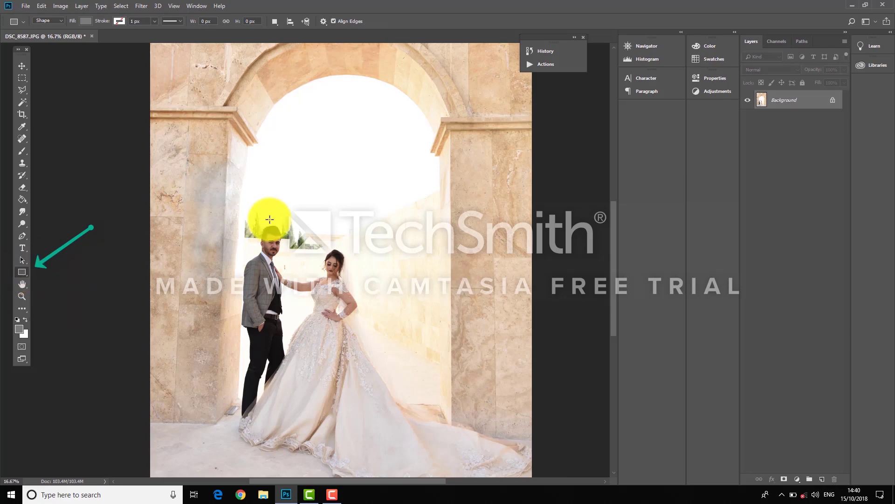
{"action": "left_click_drag", "start_coordinate": [359, 145], "coordinate": [322, 167]}
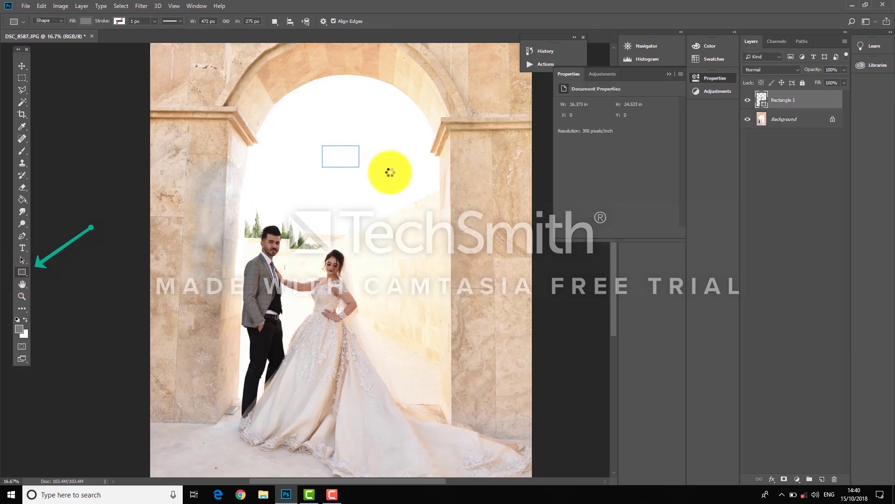
{"action": "left_click_drag", "start_coordinate": [386, 155], "coordinate": [371, 186]}
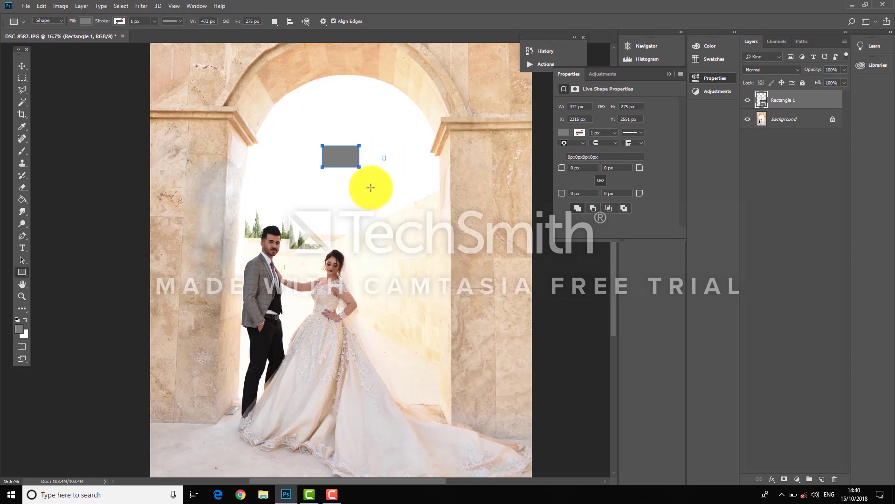
Step: Draw a snowflake below the two rectangles using the Custom Shape Tool
{"action": "left_click", "coordinate": [22, 272]}
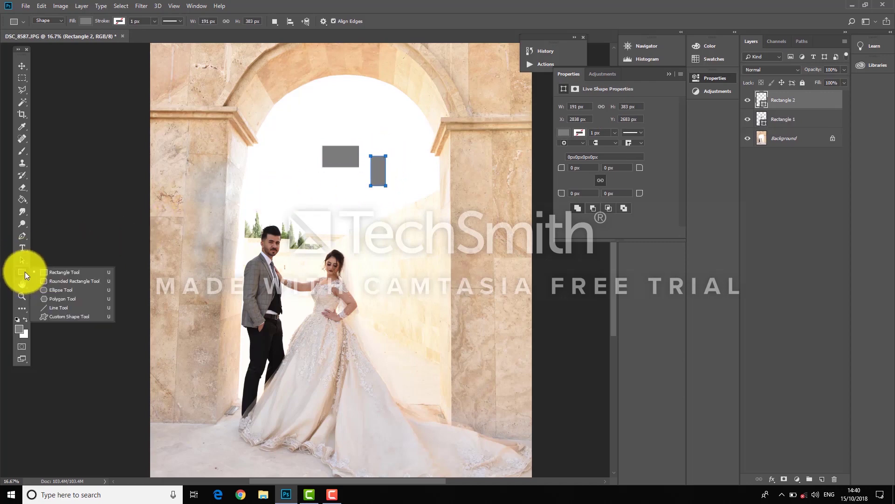
{"action": "left_click", "coordinate": [55, 317]}
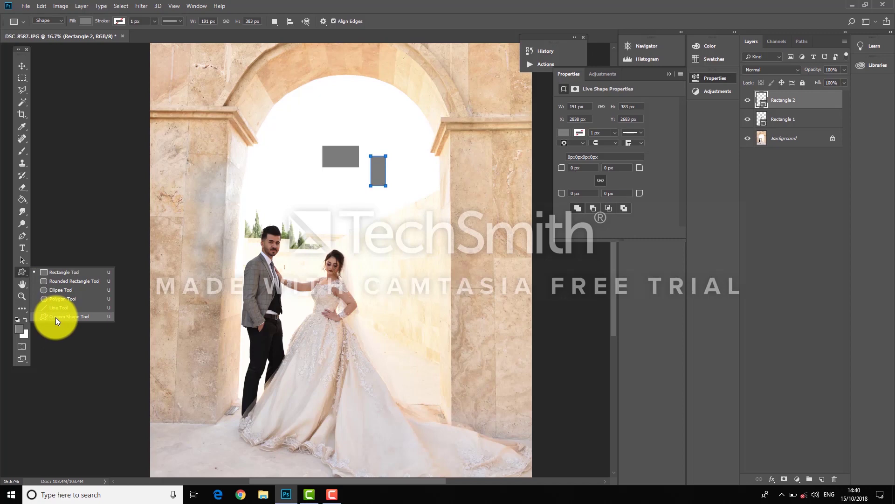
{"action": "right_click", "coordinate": [326, 256]}
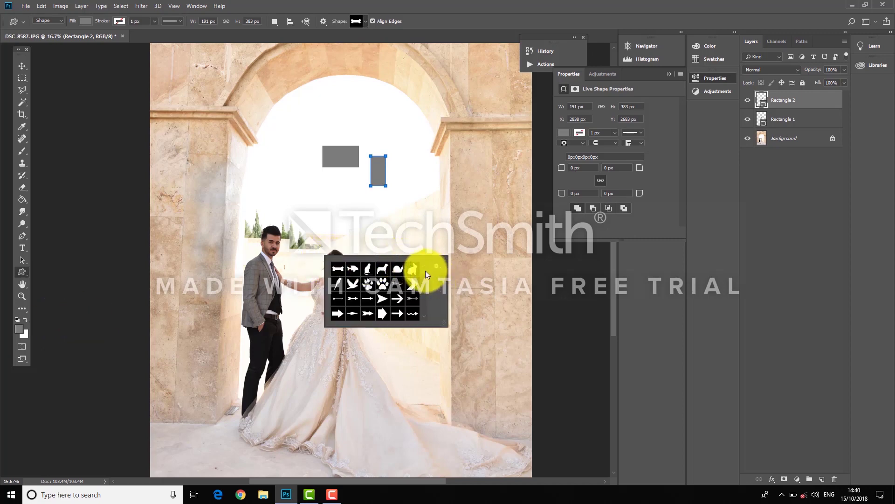
{"action": "scroll", "coordinate": [425, 280], "scroll_direction": "down", "scroll_amount": 5}
{"action": "left_click", "coordinate": [397, 283]}
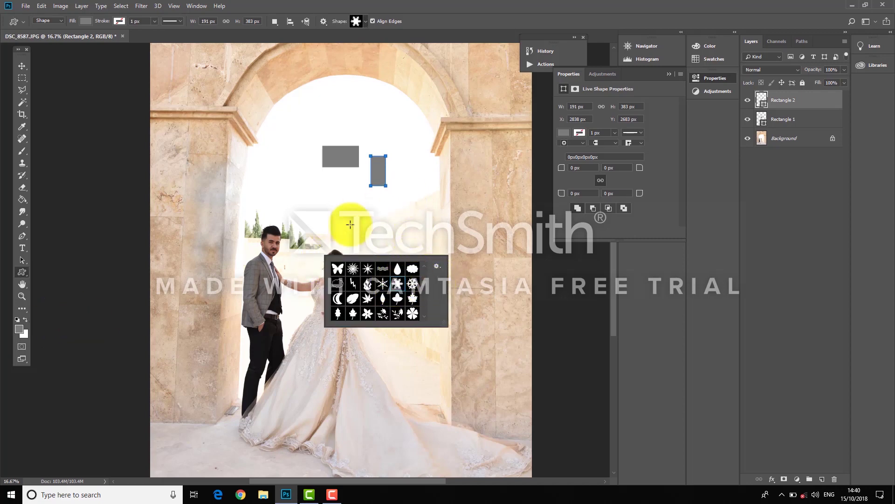
{"action": "left_click_drag", "start_coordinate": [398, 193], "coordinate": [337, 246]}
Step: Undo the snowflake and both rectangles, leaving only the Background layer
{"action": "key", "text": "ctrl+z"}
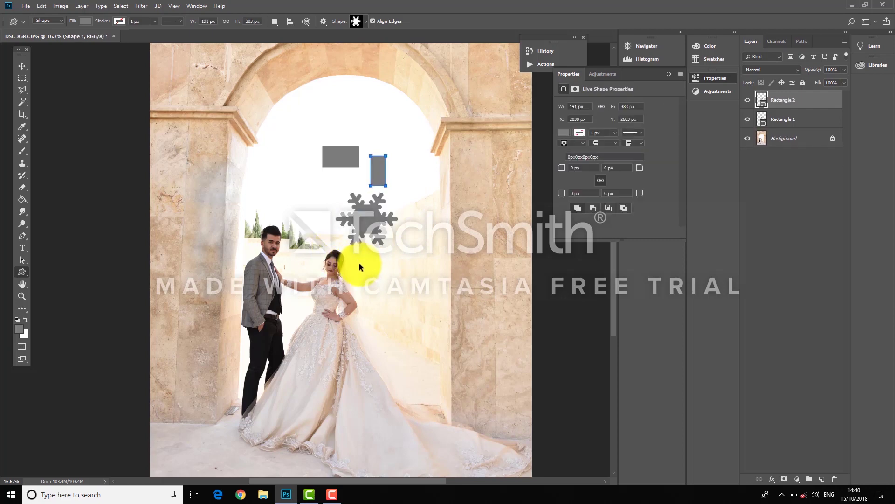
{"action": "key", "text": "ctrl+alt+z"}
{"action": "key", "text": "ctrl+alt+z"}
{"action": "key", "text": "ctrl+alt+z"}
Step: Show the Hand Tool, and use the Zoom Tool to enlarge the couple to 33.33% and return to 16.67%
{"action": "left_click", "coordinate": [22, 284]}
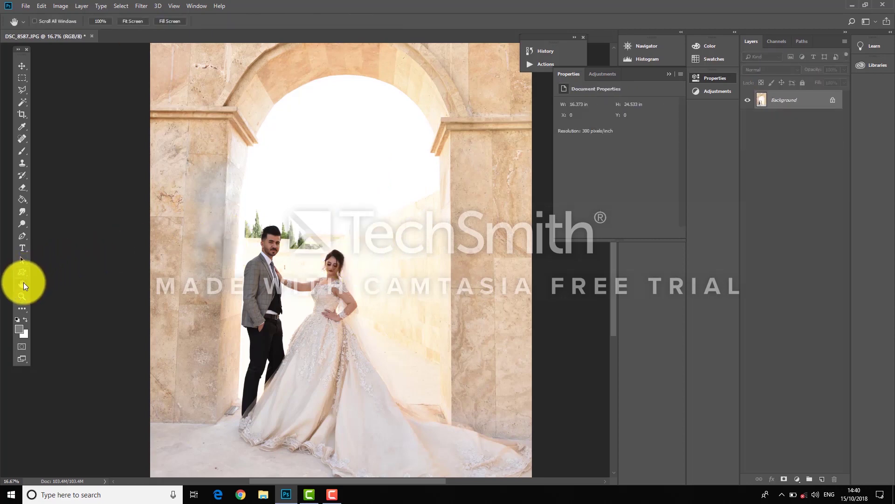
{"action": "left_click", "coordinate": [22, 300]}
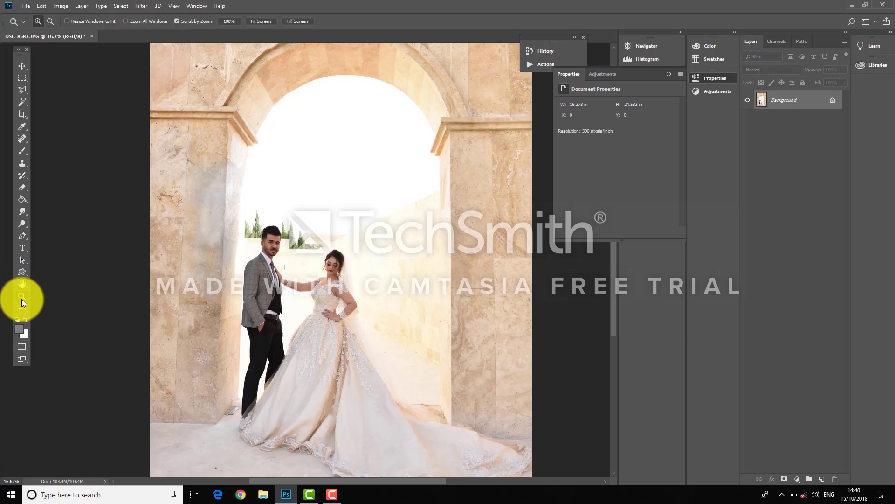
{"action": "left_click", "coordinate": [262, 250]}
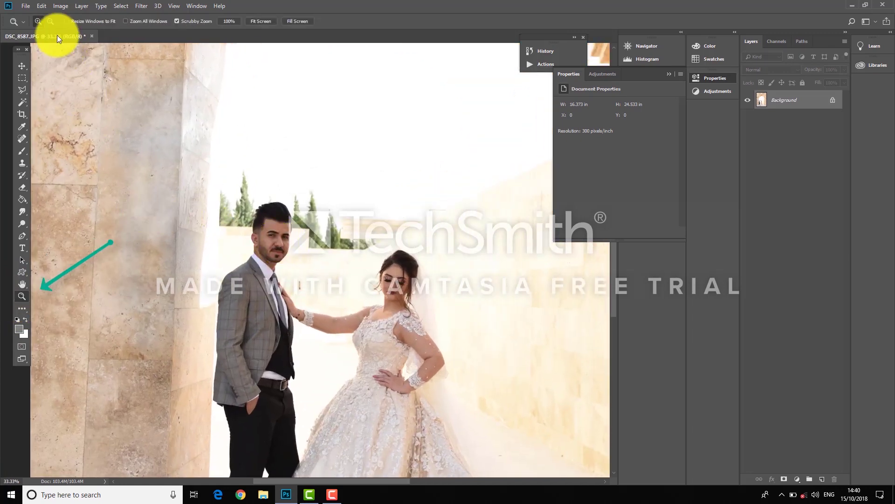
{"action": "left_click", "coordinate": [50, 21]}
{"action": "left_click", "coordinate": [286, 236]}
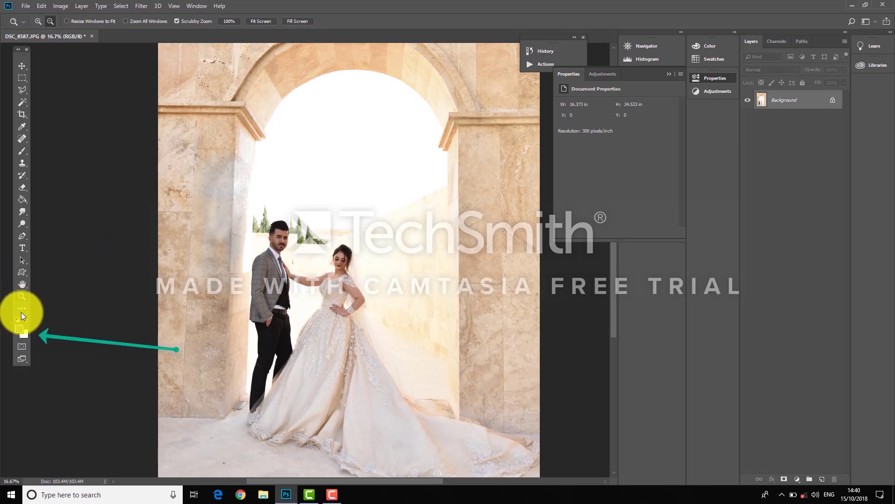
Step: Set the foreground color to dark blue #004a69 and return to the Zoom Tool
{"action": "left_click", "coordinate": [21, 329]}
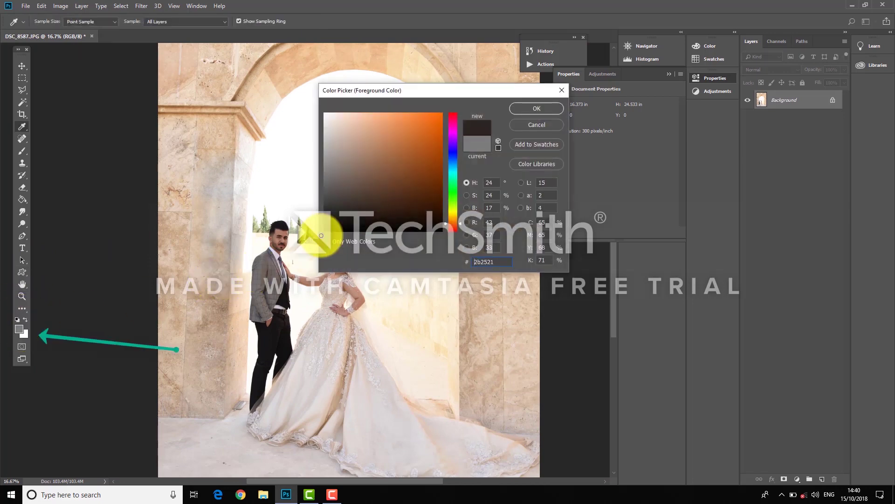
{"action": "left_click_drag", "start_coordinate": [408, 161], "coordinate": [442, 150]}
{"action": "left_click", "coordinate": [453, 166]}
{"action": "left_click_drag", "start_coordinate": [420, 192], "coordinate": [442, 182]}
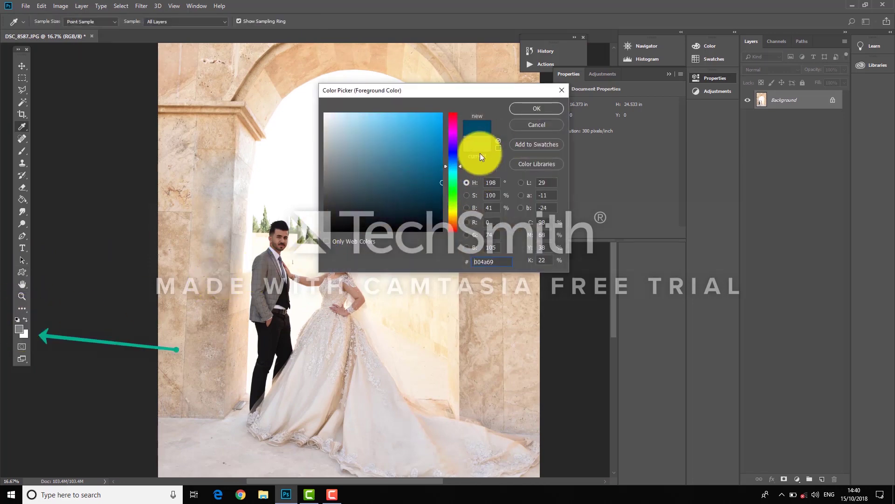
{"action": "left_click", "coordinate": [522, 108]}
{"action": "left_click", "coordinate": [22, 296]}
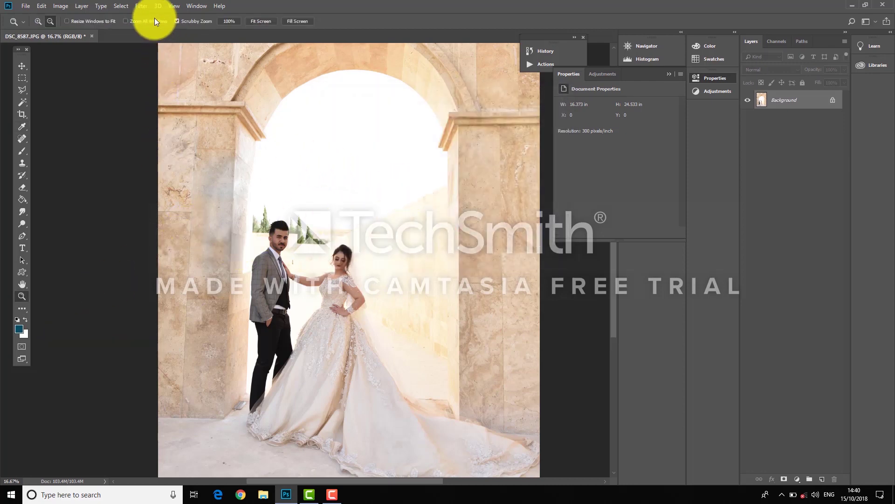
Step: View the Camera Raw Filter's basic adjustments for the photo and close it without applying changes
{"action": "left_click", "coordinate": [145, 4]}
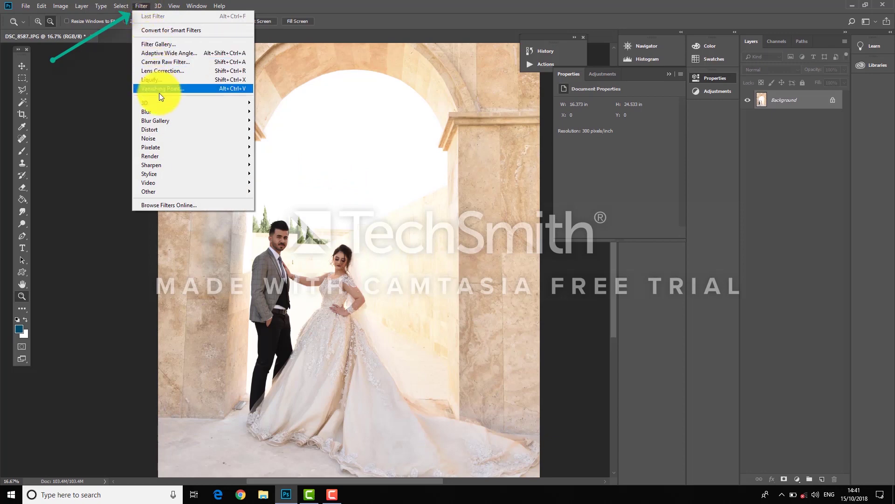
{"action": "left_click", "coordinate": [180, 62]}
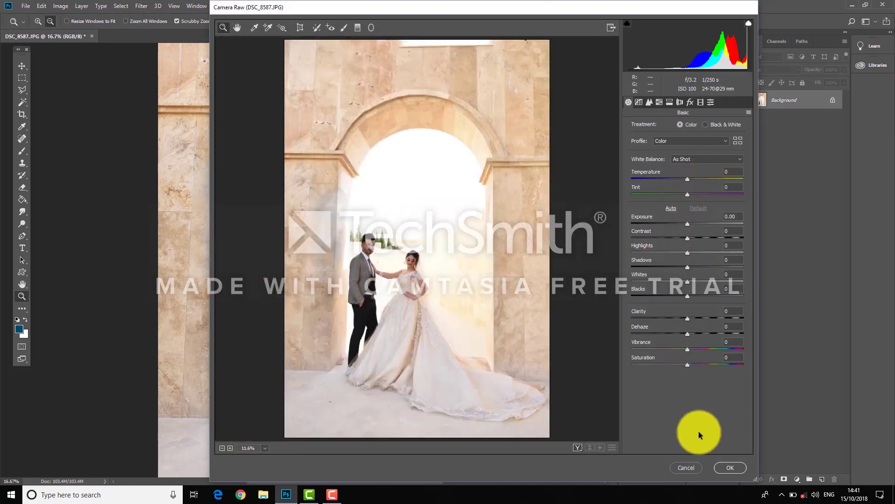
{"action": "left_click", "coordinate": [686, 467]}
Step: Open the photo in the Liquify filter and enlarge the brush size to 1100
{"action": "left_click", "coordinate": [141, 6]}
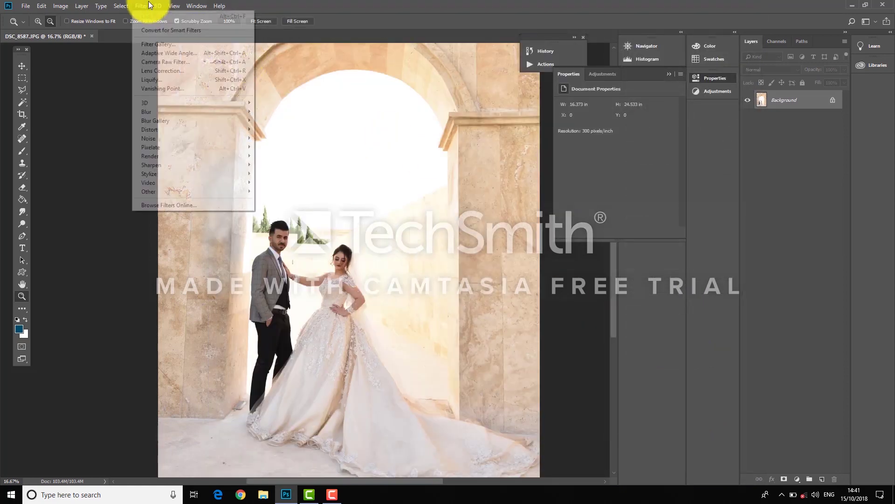
{"action": "left_click", "coordinate": [163, 80]}
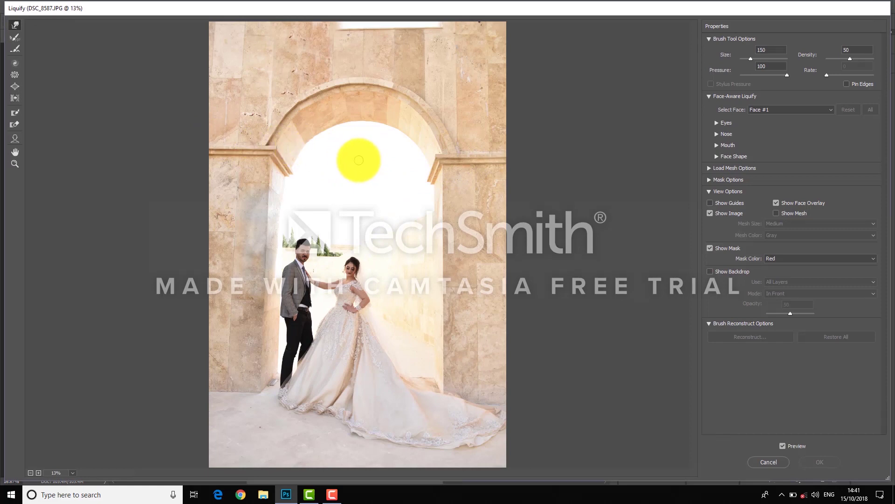
{"action": "key", "text": "bracketright"}
{"action": "key", "text": "bracketright"}
{"action": "key", "text": "bracketright"}
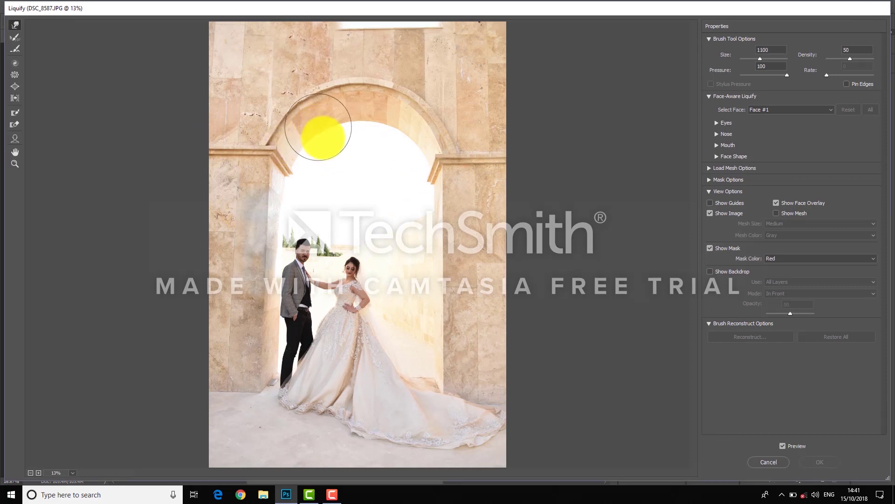
Step: Test a warp on the arch's inner edge and undo it, then reshape the bride's dress and apply Liquify
{"action": "mouse_move", "coordinate": [325, 141]}
{"action": "left_mouse_down"}
{"action": "mouse_move", "coordinate": [349, 110]}
{"action": "mouse_move", "coordinate": [356, 135]}
{"action": "left_mouse_up"}
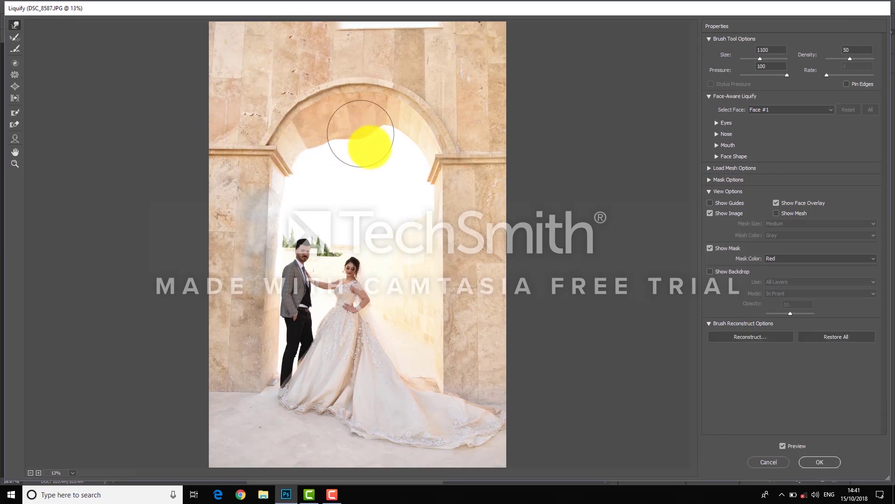
{"action": "key", "text": "ctrl+alt+z"}
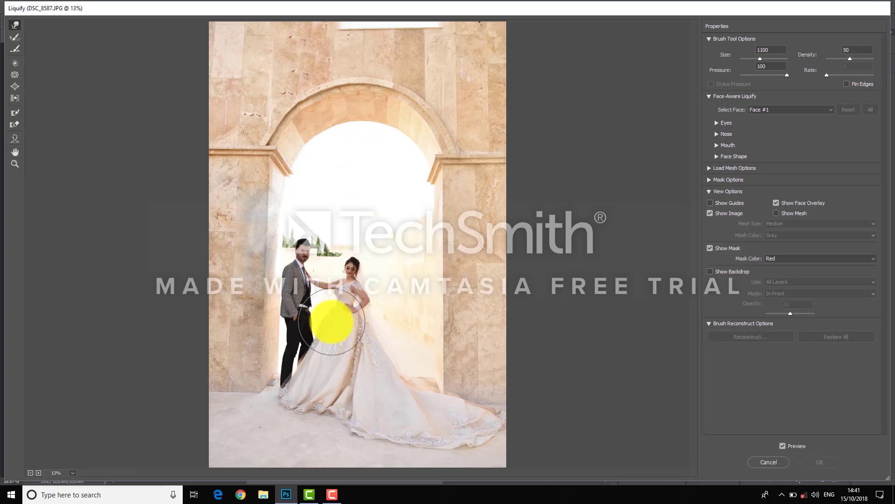
{"action": "mouse_move", "coordinate": [326, 411]}
{"action": "left_mouse_down"}
{"action": "mouse_move", "coordinate": [312, 426]}
{"action": "mouse_move", "coordinate": [348, 419]}
{"action": "mouse_move", "coordinate": [341, 438]}
{"action": "mouse_move", "coordinate": [290, 410]}
{"action": "mouse_move", "coordinate": [276, 421]}
{"action": "mouse_move", "coordinate": [322, 425]}
{"action": "mouse_move", "coordinate": [314, 438]}
{"action": "mouse_move", "coordinate": [366, 431]}
{"action": "mouse_move", "coordinate": [378, 442]}
{"action": "mouse_move", "coordinate": [412, 422]}
{"action": "mouse_move", "coordinate": [362, 395]}
{"action": "mouse_move", "coordinate": [366, 368]}
{"action": "left_mouse_up"}
{"action": "key", "text": "Return"}
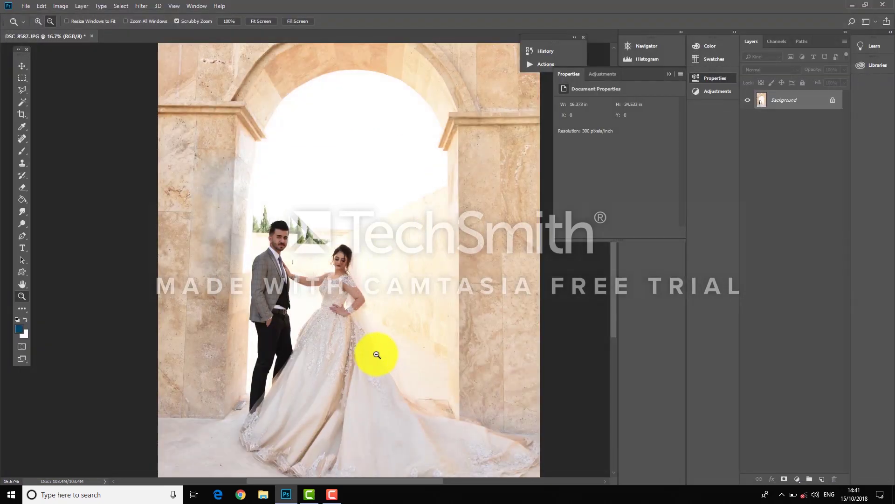
Step: Apply the basic Blur filter to the Background photo
{"action": "left_click", "coordinate": [142, 5]}
{"action": "mouse_move", "coordinate": [163, 111]}
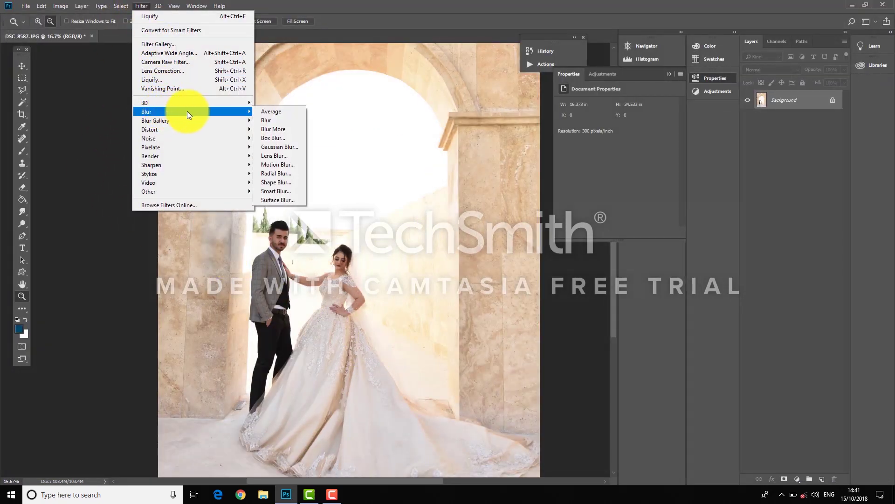
{"action": "left_click", "coordinate": [275, 120]}
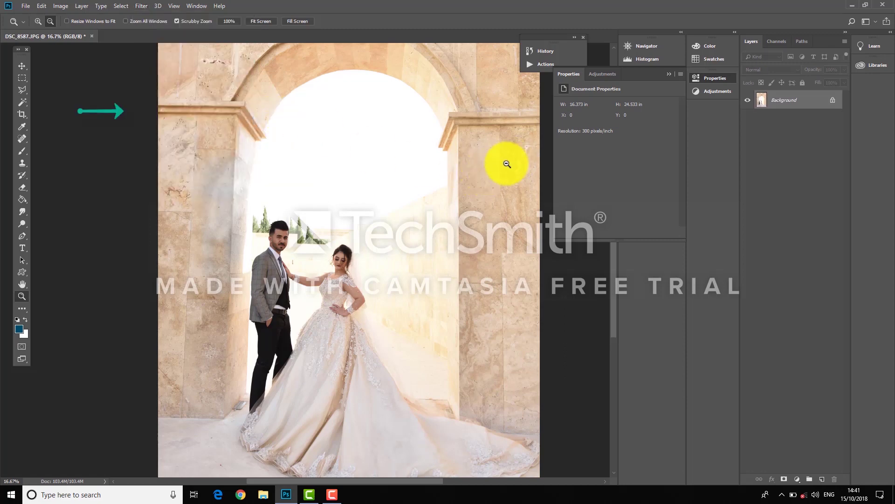
Step: Select a rectangular area about 13 in tall over the arch's right pillar
{"action": "left_click", "coordinate": [141, 6]}
{"action": "key", "text": "Escape"}
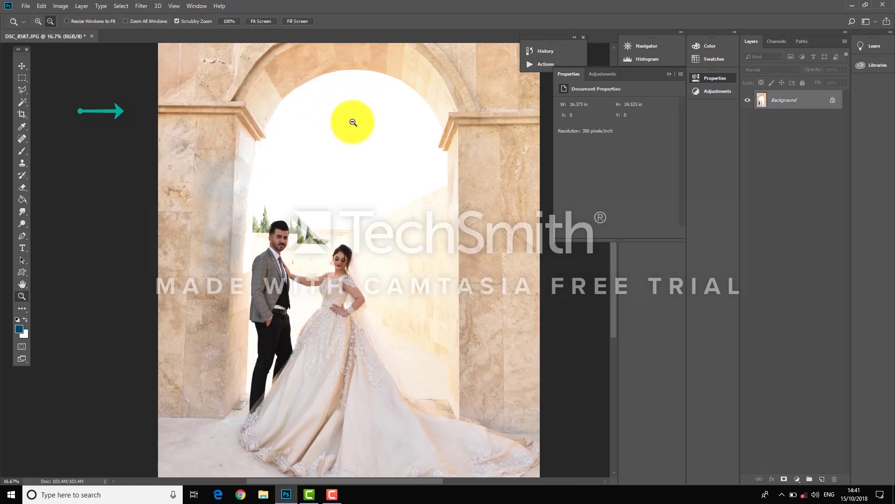
{"action": "key", "text": "m"}
{"action": "left_click_drag", "start_coordinate": [513, 79], "coordinate": [406, 385]}
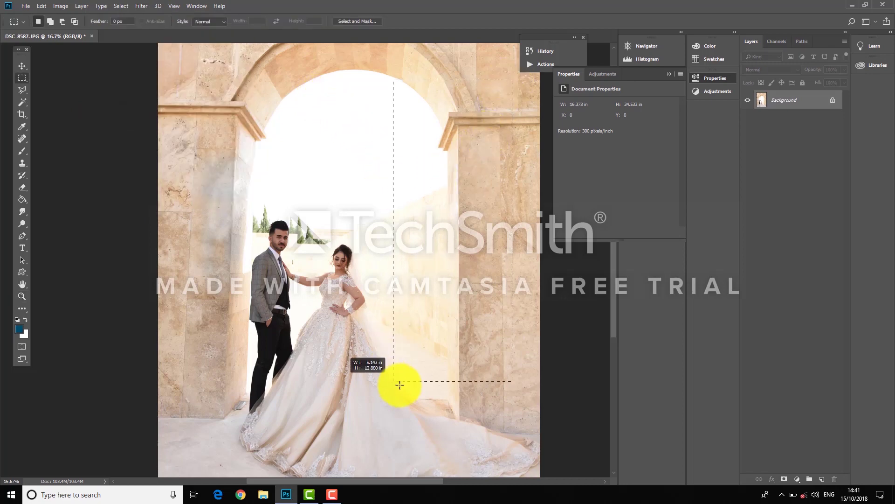
Step: Try a Gaussian Blur with a radius of about 115 pixels on the selected pillar area, cancel it and deselect
{"action": "left_click", "coordinate": [142, 6]}
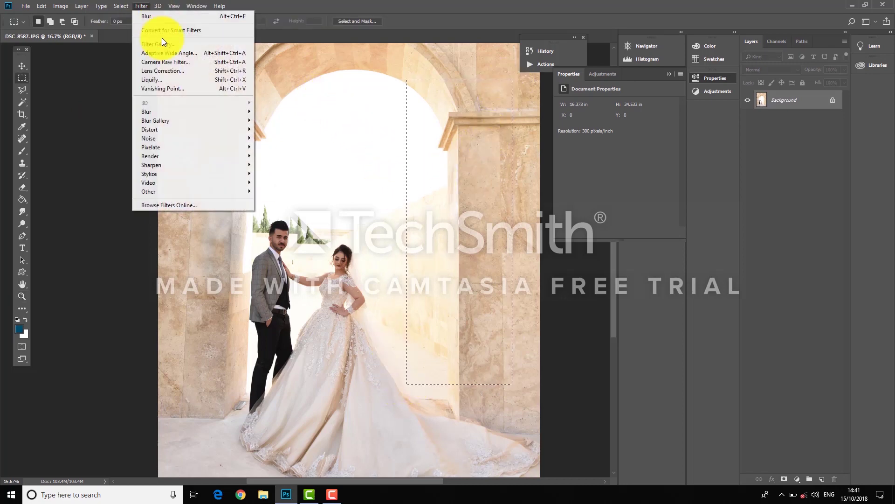
{"action": "left_click", "coordinate": [141, 5]}
{"action": "left_click", "coordinate": [141, 6]}
{"action": "mouse_move", "coordinate": [151, 114]}
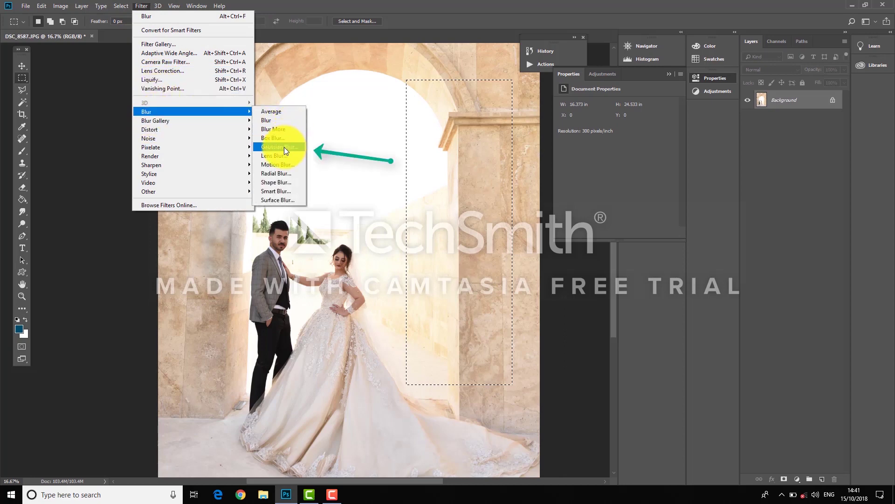
{"action": "left_click", "coordinate": [284, 147]}
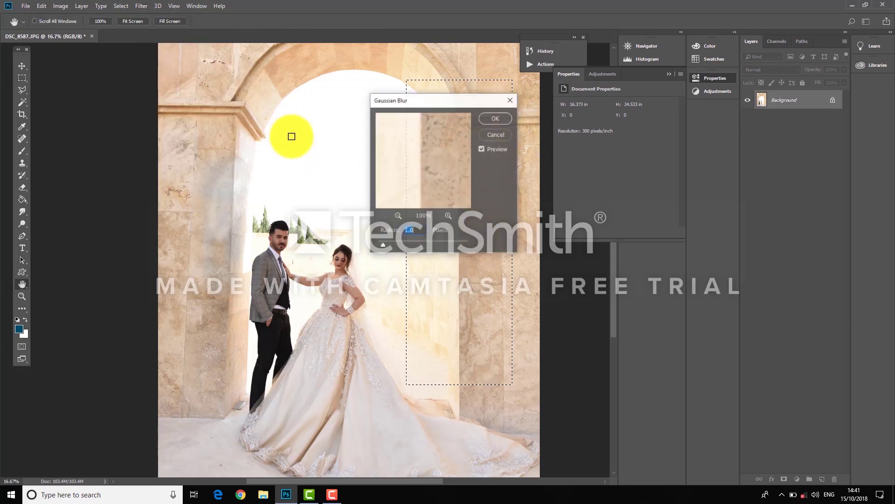
{"action": "left_click_drag", "start_coordinate": [461, 102], "coordinate": [643, 95]}
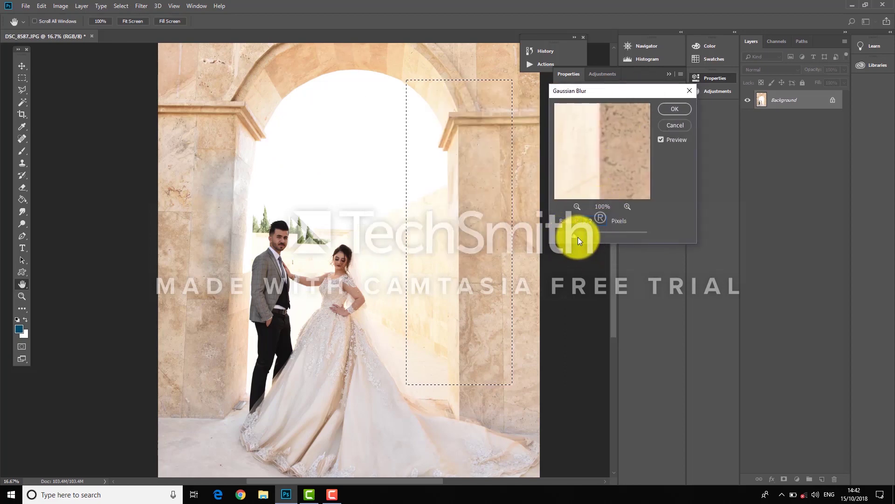
{"action": "left_click_drag", "start_coordinate": [599, 236], "coordinate": [617, 236]}
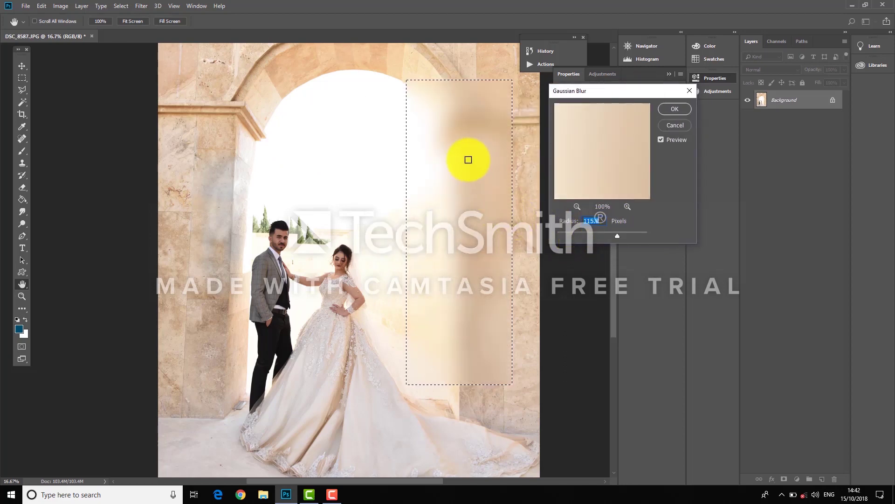
{"action": "left_click", "coordinate": [667, 125]}
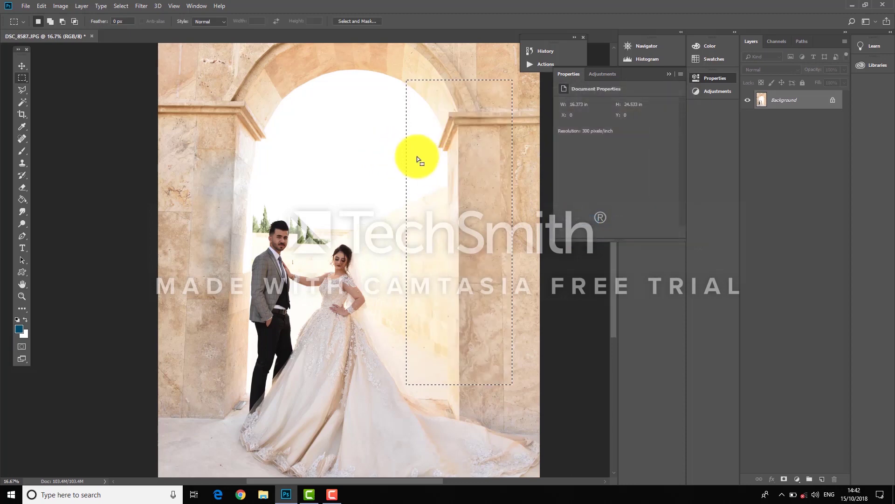
{"action": "left_click", "coordinate": [405, 151]}
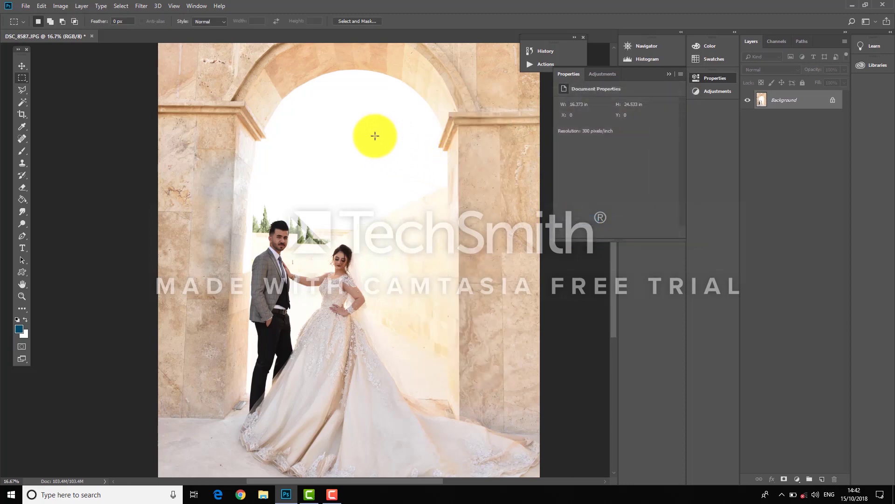
Step: Try Unsharp Mask on the photo at 50% amount, testing radii such as 8.4 pixels on the bride's face, and cancel it
{"action": "left_click", "coordinate": [140, 6]}
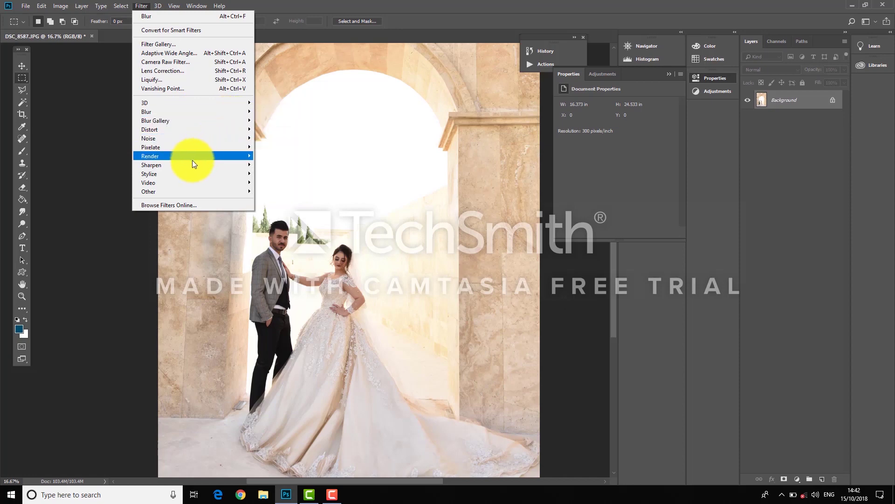
{"action": "mouse_move", "coordinate": [210, 166]}
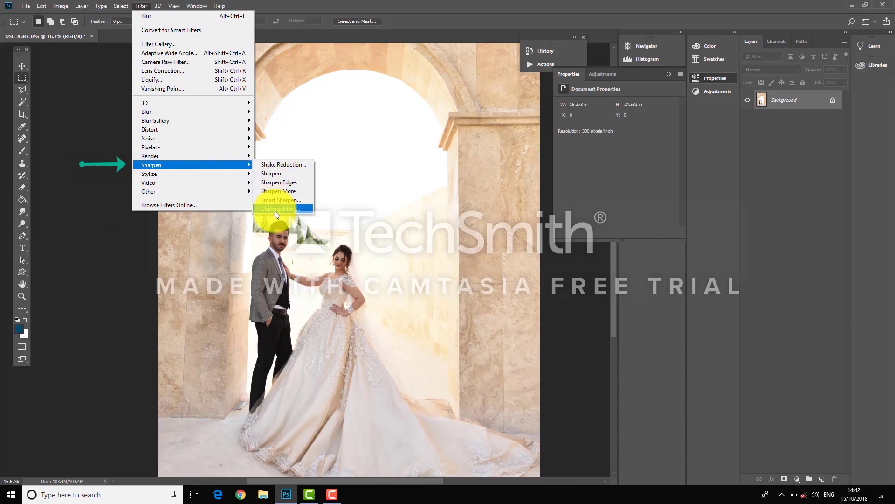
{"action": "mouse_move", "coordinate": [241, 164]}
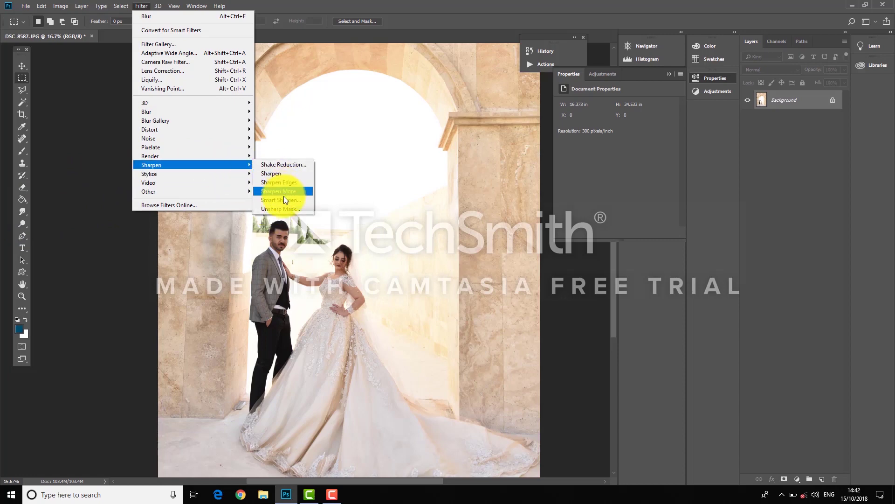
{"action": "left_click", "coordinate": [276, 209]}
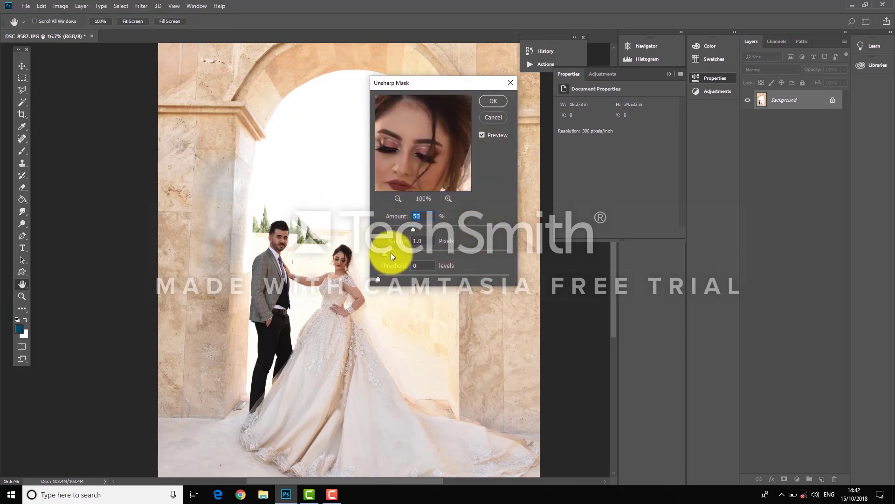
{"action": "left_click_drag", "start_coordinate": [392, 254], "coordinate": [426, 249]}
{"action": "left_click_drag", "start_coordinate": [414, 165], "coordinate": [429, 172]}
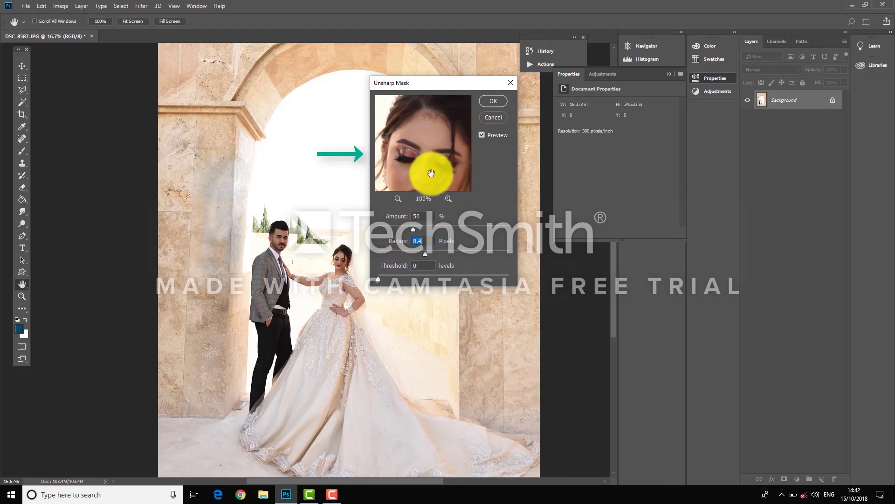
{"action": "left_click_drag", "start_coordinate": [412, 250], "coordinate": [392, 252]}
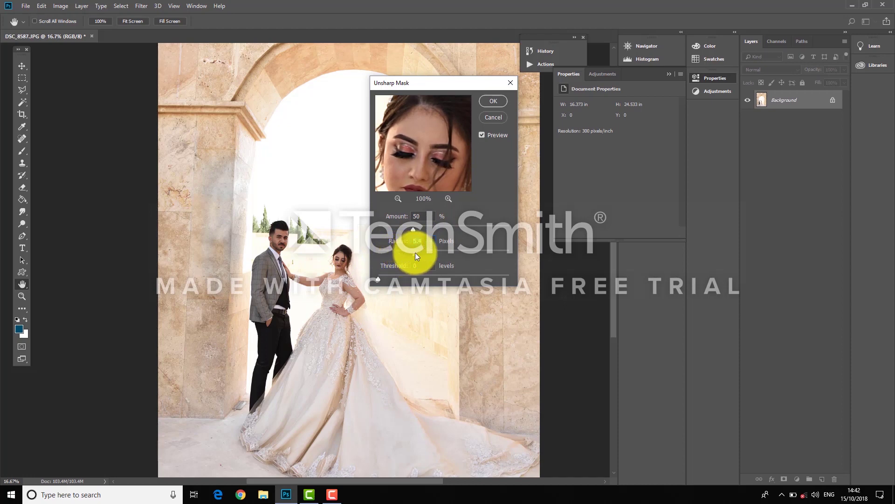
{"action": "left_click", "coordinate": [398, 251]}
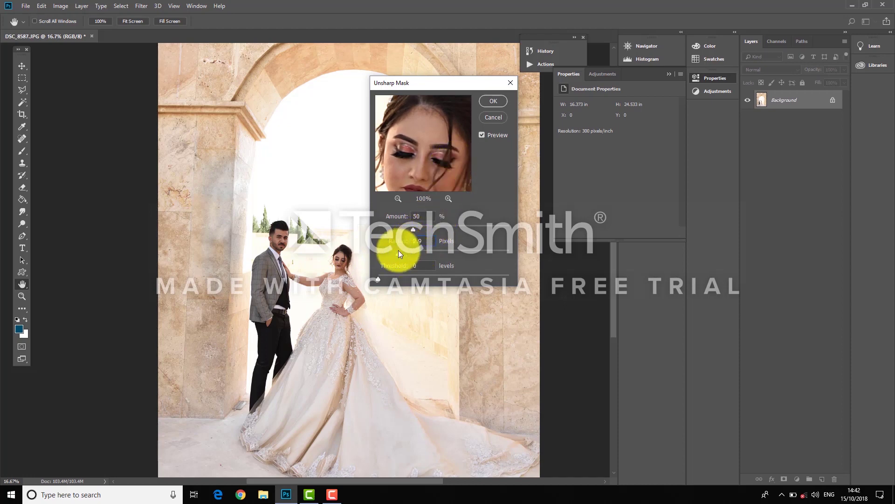
{"action": "left_click", "coordinate": [481, 135]}
{"action": "left_click", "coordinate": [483, 117]}
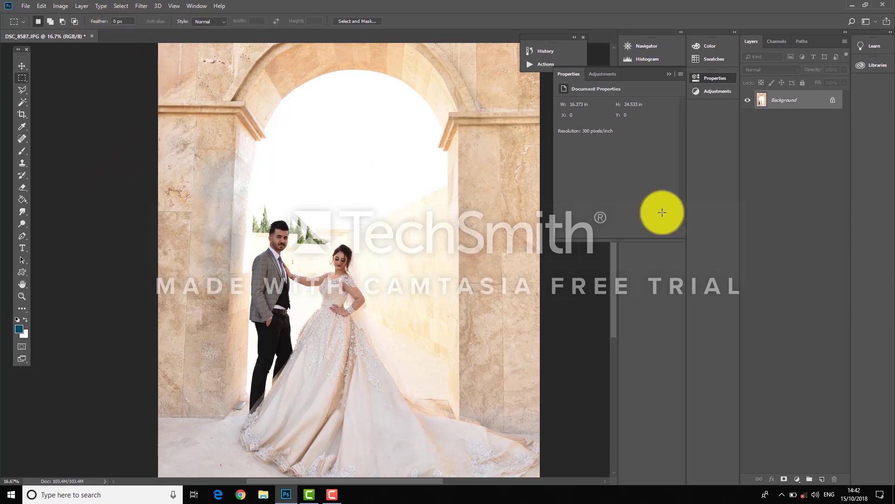
Step: Add a Selective Color adjustment layer with Reds set to Cyan +17, Magenta +23, Yellow -7 and Black +7
{"action": "left_click", "coordinate": [799, 478]}
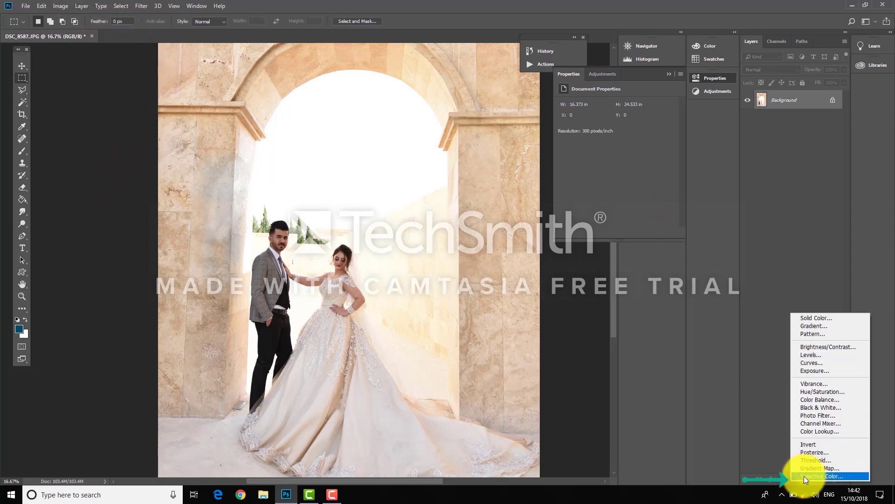
{"action": "left_click", "coordinate": [804, 476]}
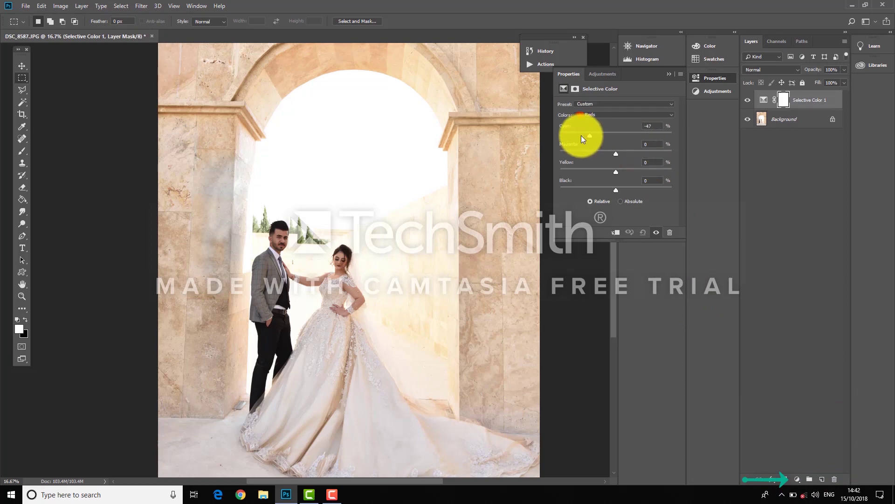
{"action": "left_click_drag", "start_coordinate": [630, 152], "coordinate": [612, 172]}
{"action": "mouse_move", "coordinate": [616, 189]}
{"action": "left_mouse_down"}
{"action": "mouse_move", "coordinate": [644, 189]}
{"action": "mouse_move", "coordinate": [620, 189]}
{"action": "left_mouse_up"}
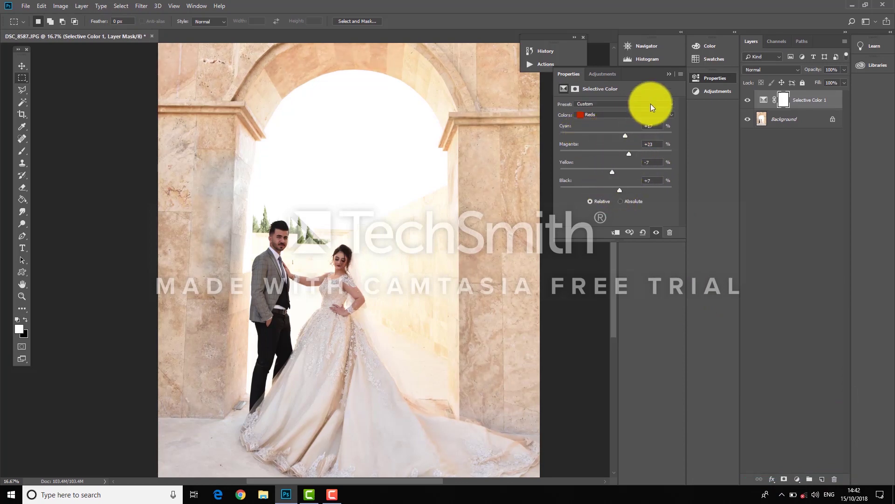
{"action": "left_click", "coordinate": [669, 75]}
Step: Add an Exposure adjustment layer with the exposure set to +0.06
{"action": "left_click", "coordinate": [797, 481]}
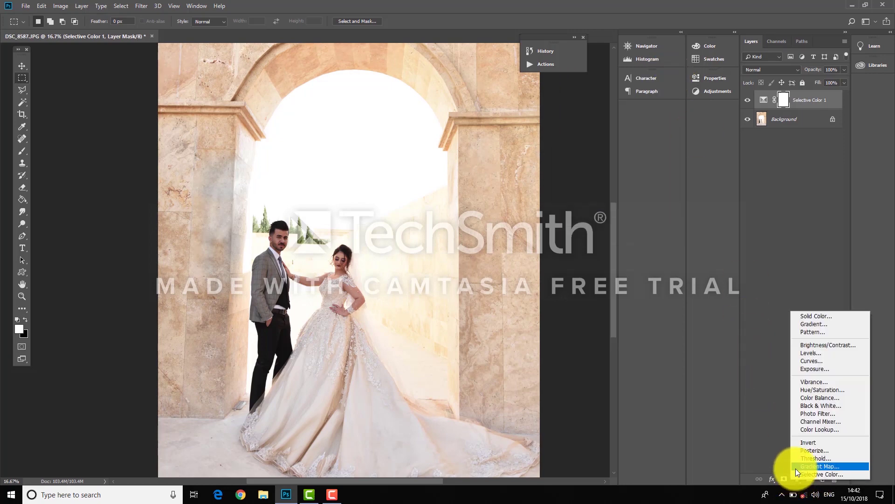
{"action": "left_click", "coordinate": [814, 369]}
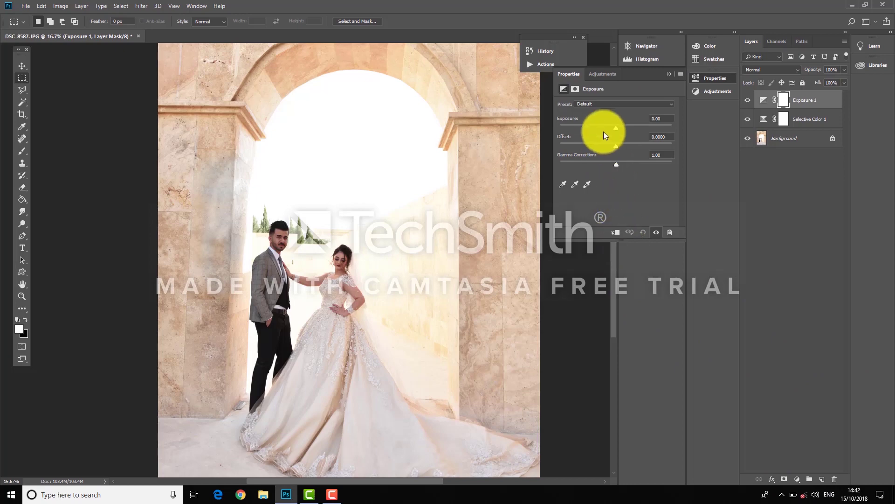
{"action": "mouse_move", "coordinate": [616, 126]}
{"action": "left_mouse_down"}
{"action": "mouse_move", "coordinate": [627, 131]}
{"action": "mouse_move", "coordinate": [606, 135]}
{"action": "mouse_move", "coordinate": [623, 134]}
{"action": "left_mouse_up"}
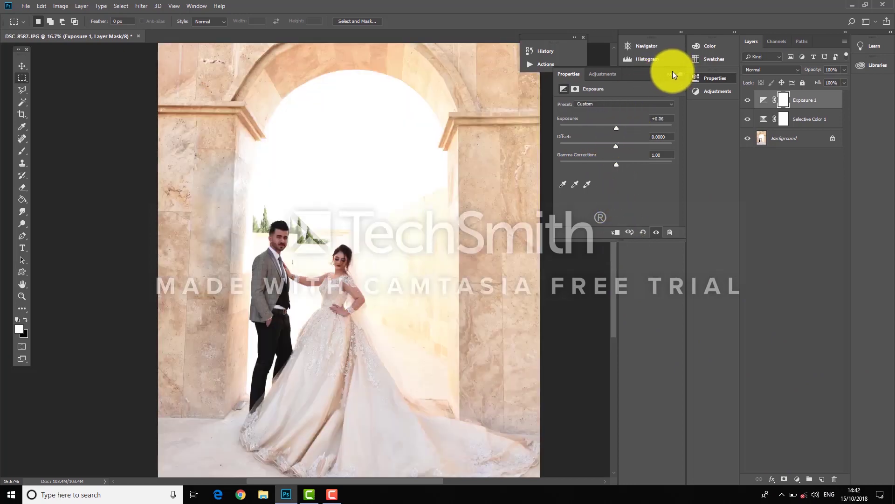
{"action": "left_click", "coordinate": [670, 73]}
Step: Add a Solid Color fill layer in bright blue above the adjustment layers
{"action": "left_click", "coordinate": [797, 479]}
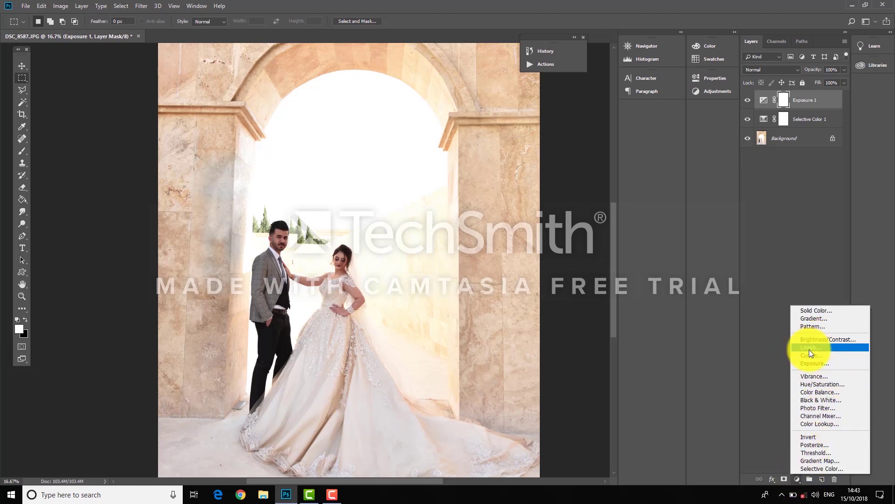
{"action": "left_click", "coordinate": [823, 310]}
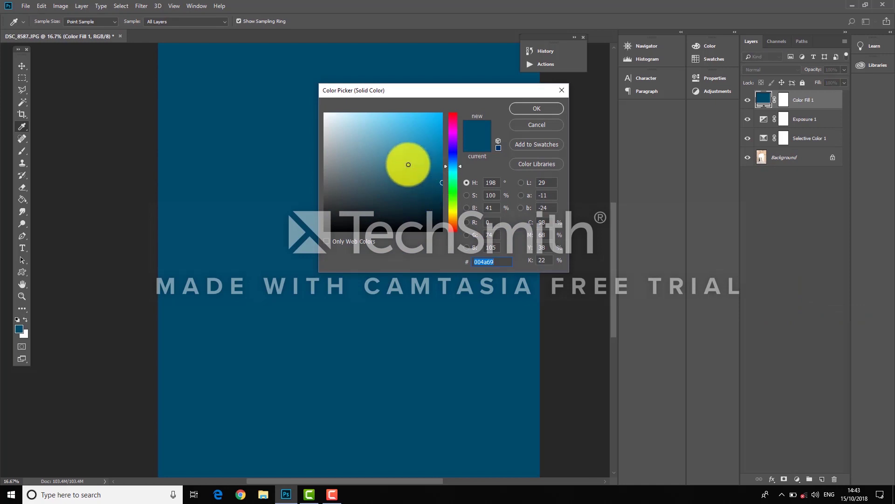
{"action": "left_click_drag", "start_coordinate": [408, 164], "coordinate": [468, 142]}
{"action": "left_click", "coordinate": [539, 108]}
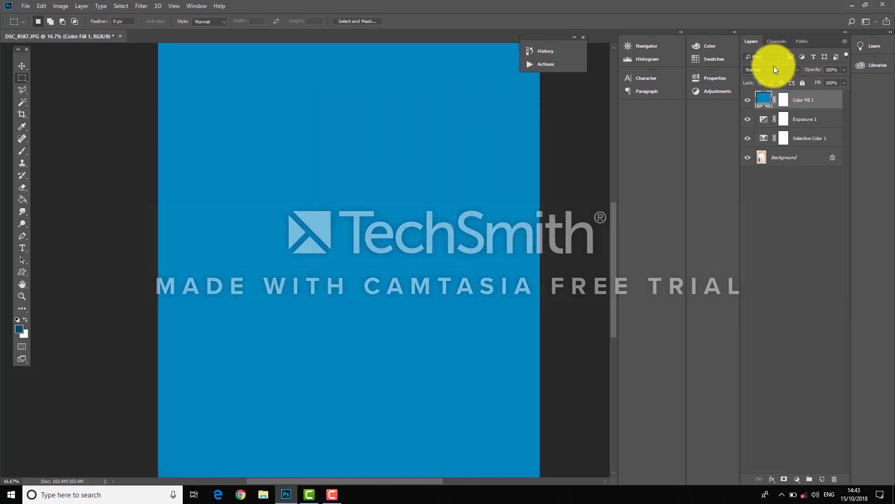
Step: Try the blue fill layer in Soft Light mode at 18% opacity and delete the layer
{"action": "left_click", "coordinate": [774, 68]}
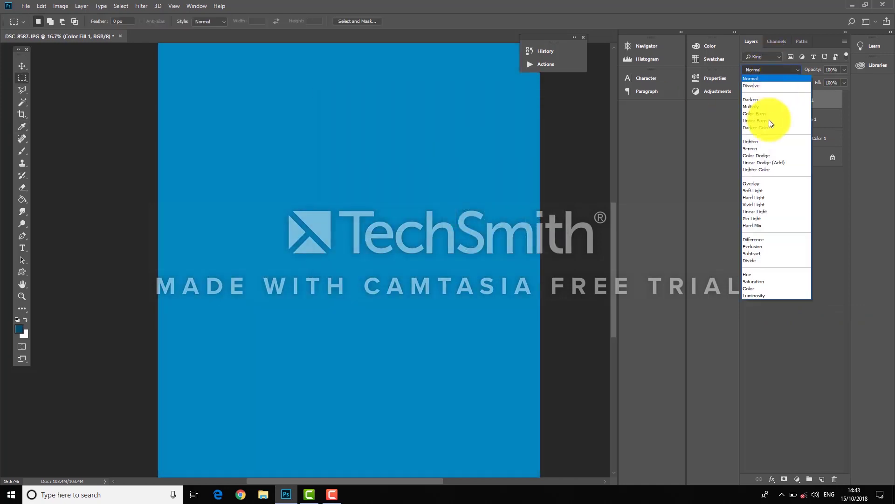
{"action": "left_click", "coordinate": [768, 190]}
{"action": "left_click", "coordinate": [841, 69]}
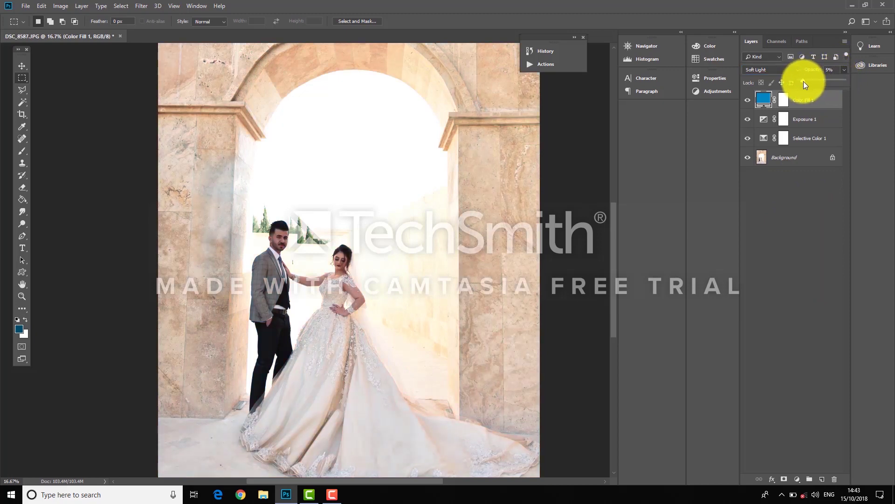
{"action": "left_click_drag", "start_coordinate": [810, 82], "coordinate": [804, 84]}
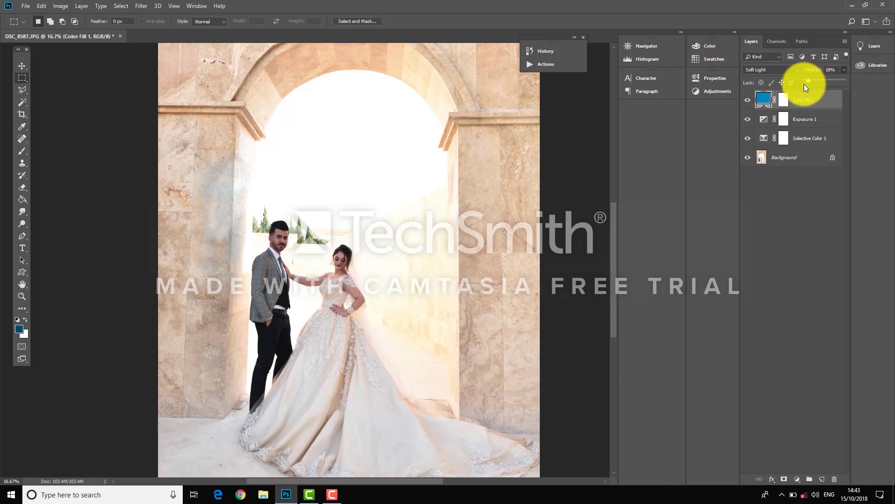
{"action": "key", "text": "Delete"}
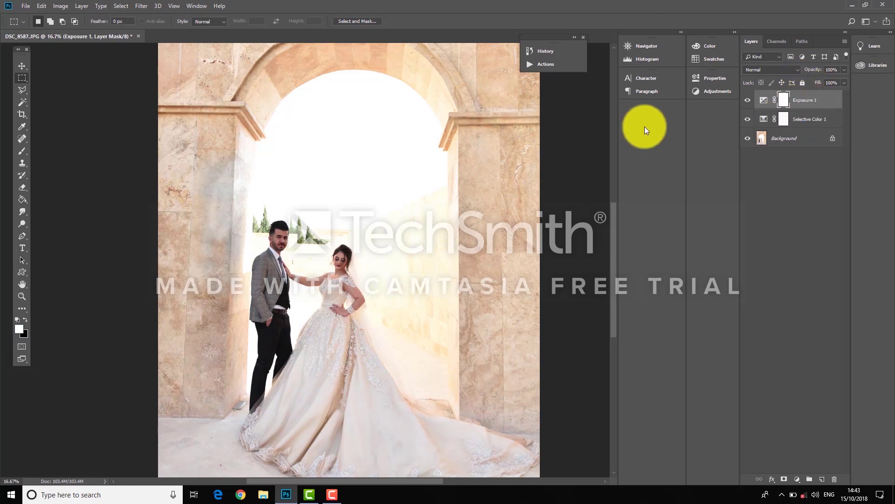